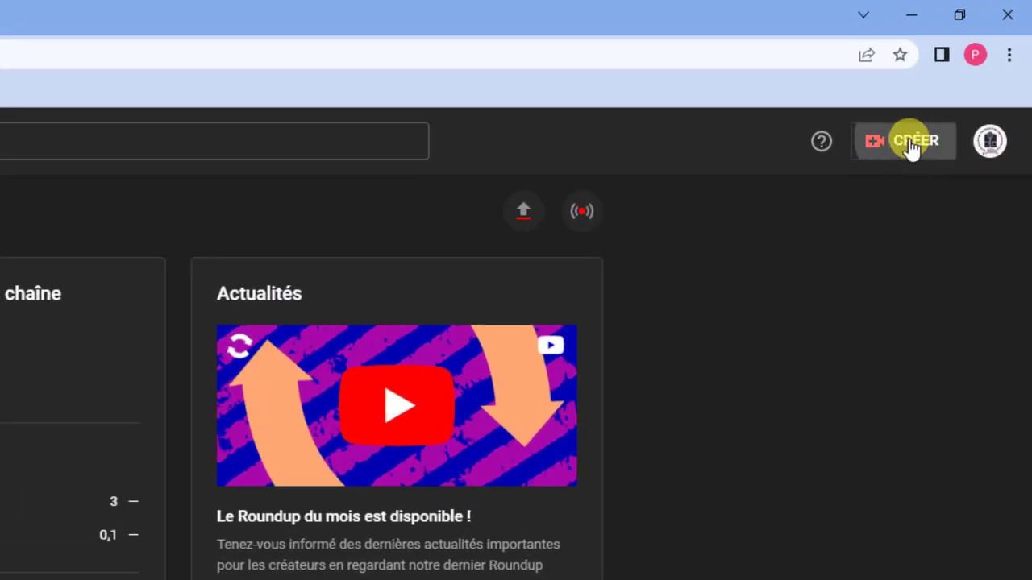
# Open the CRÉER create menu, then close it without choosing an option
pyautogui.click(917, 145)
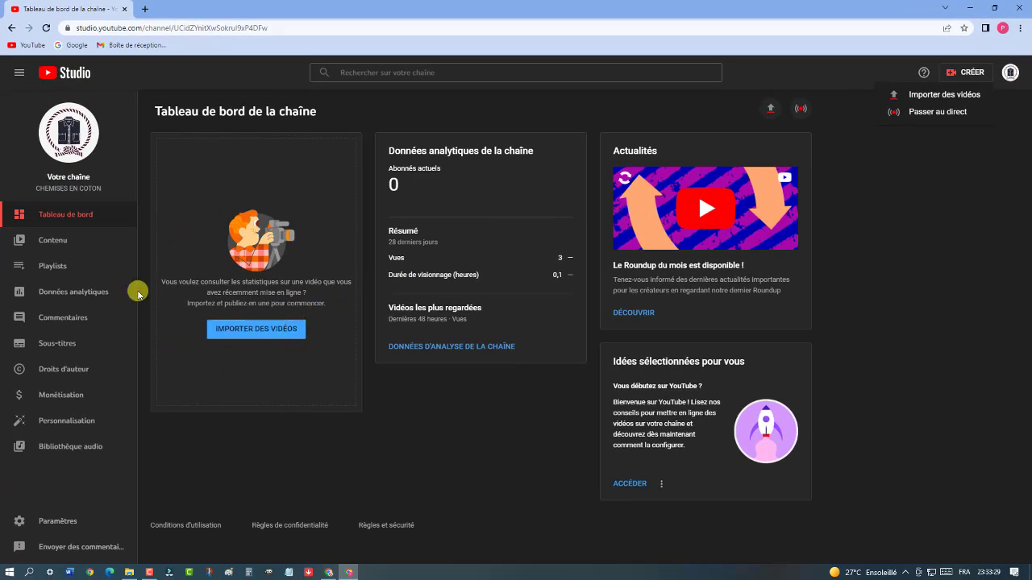
pyautogui.click(374, 428)
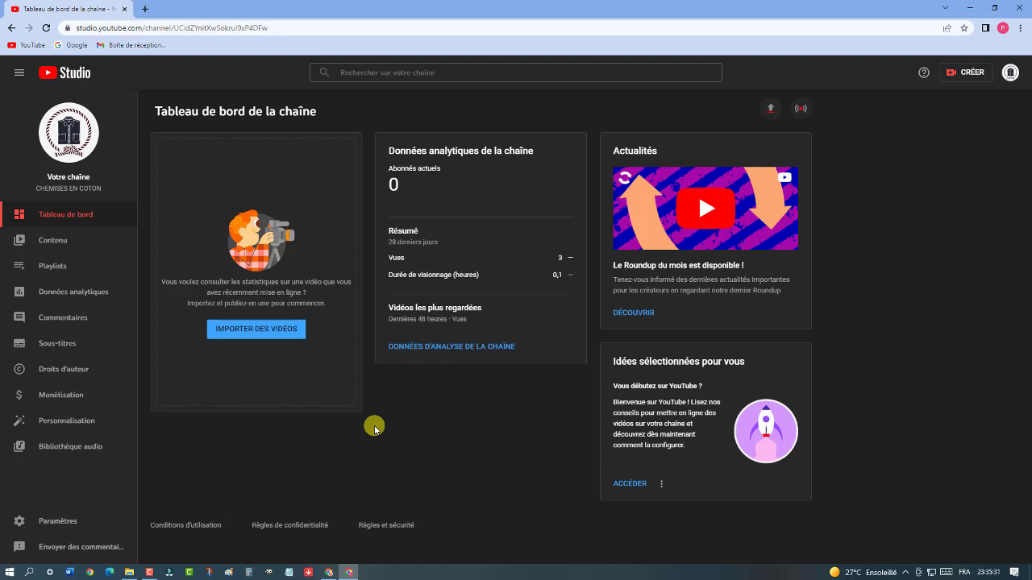
# Open the 'Importer des vidéos' upload dialog from the dashboard card
pyautogui.click(286, 335)
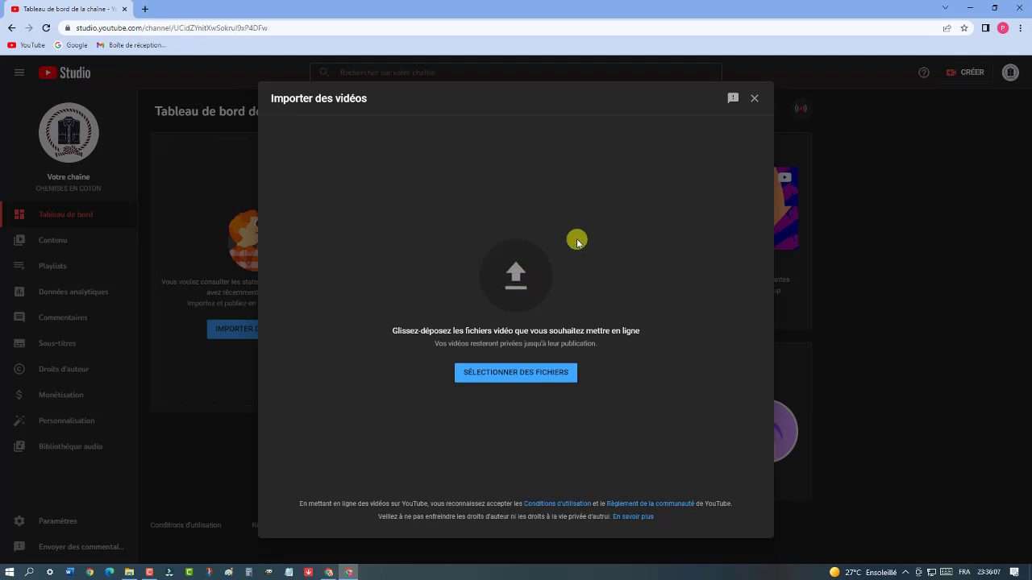
# Upload the shirt video from Documents > Wondershare > Wondershare Filmora > Output
pyautogui.click(514, 279)
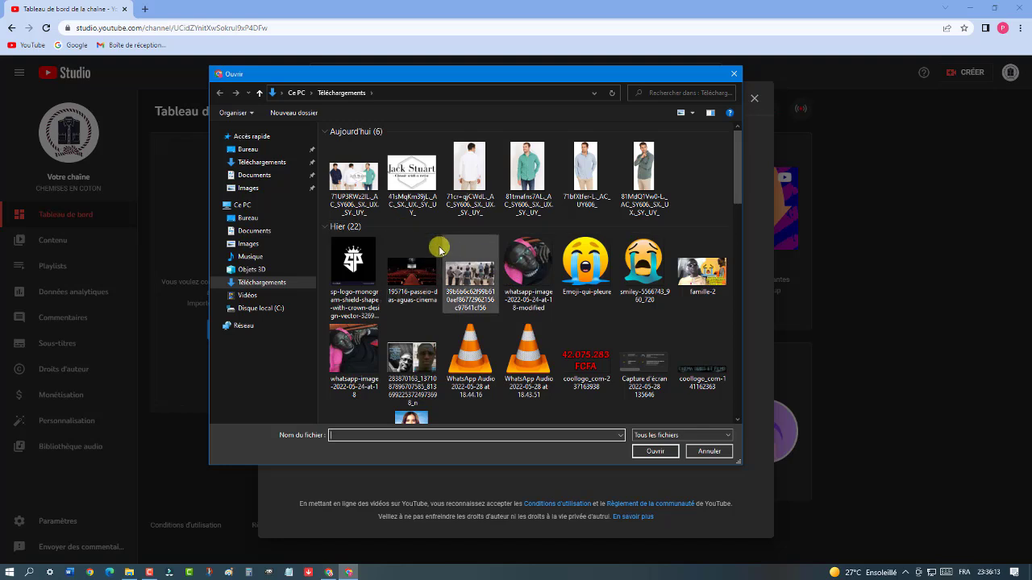
pyautogui.click(258, 174)
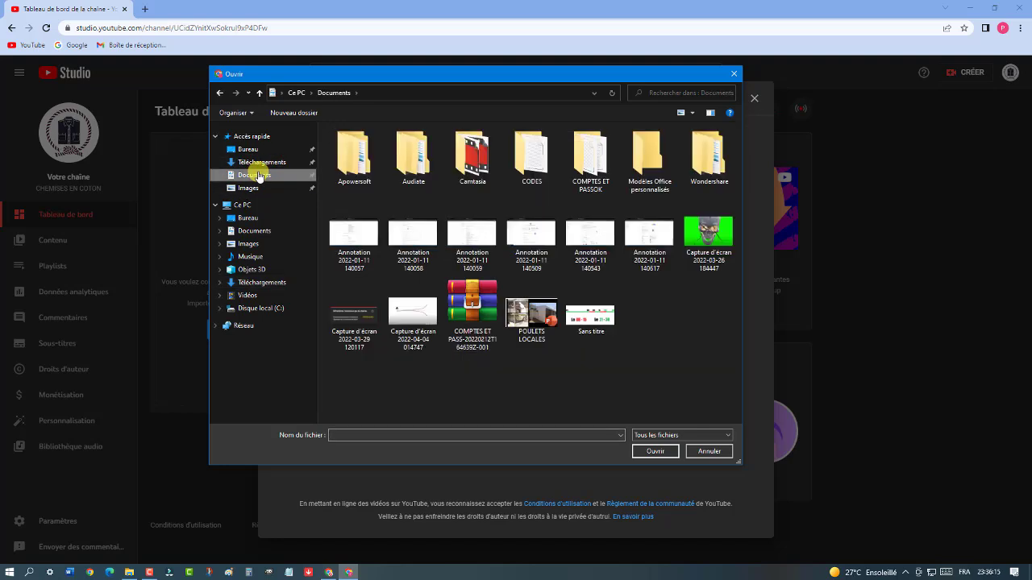
pyautogui.doubleClick(709, 165)
pyautogui.doubleClick(377, 145)
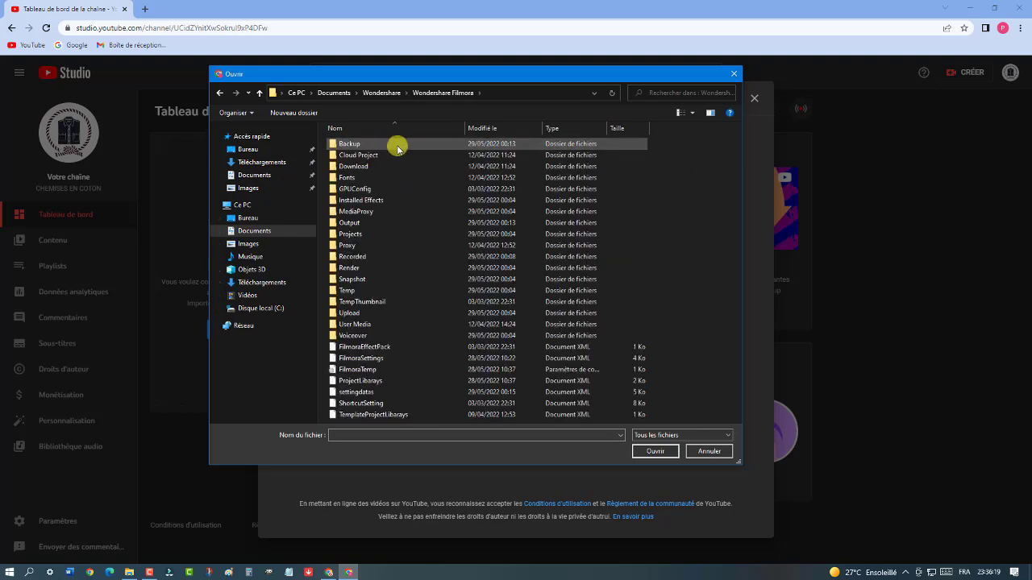
pyautogui.doubleClick(369, 224)
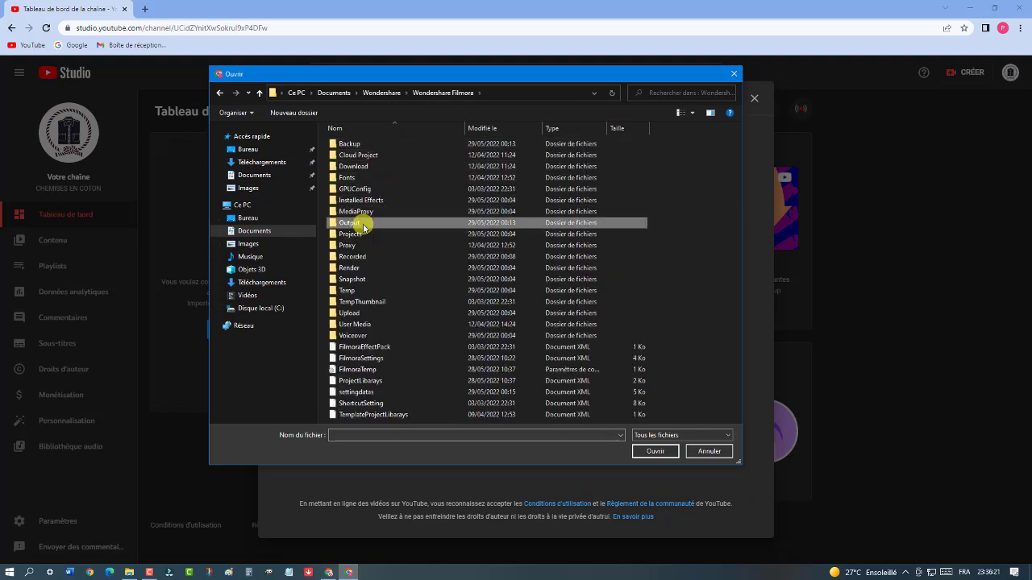
pyautogui.moveTo(739, 185); pyautogui.dragTo(738, 223)
pyautogui.doubleClick(528, 241)
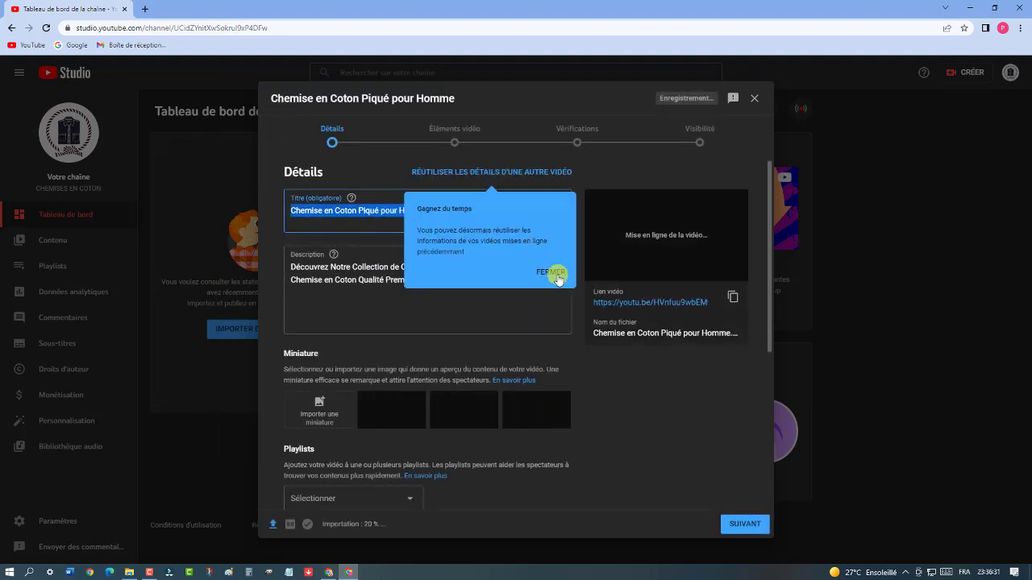
# Dismiss the tip and delete 'Piqué' so the title reads 'Chemise en Coton pour Homme'
pyautogui.click(551, 272)
pyautogui.click(458, 217)
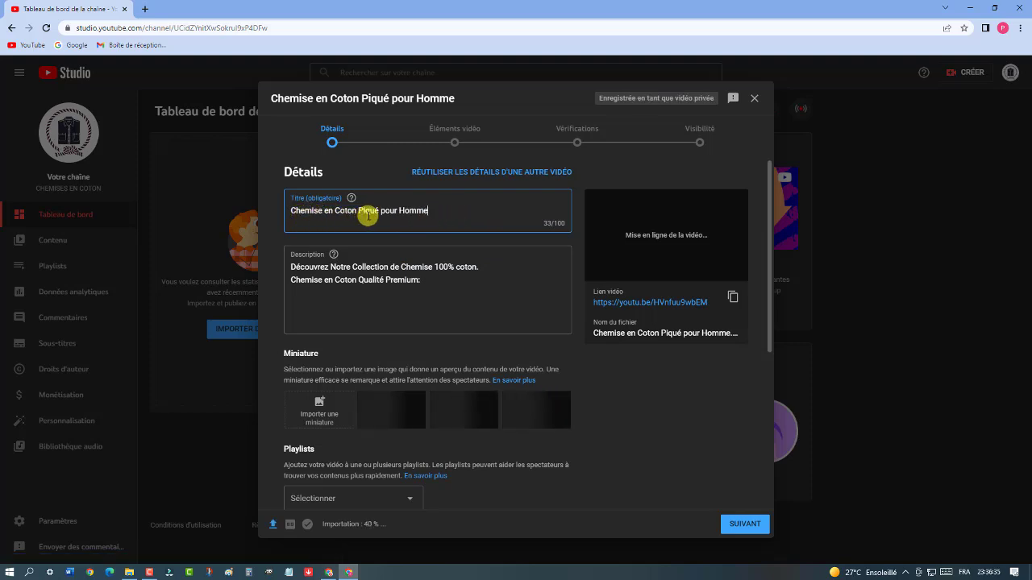
pyautogui.moveTo(360, 210); pyautogui.dragTo(379, 207)
pyautogui.press('BackSpace')
pyautogui.press('BackSpace')
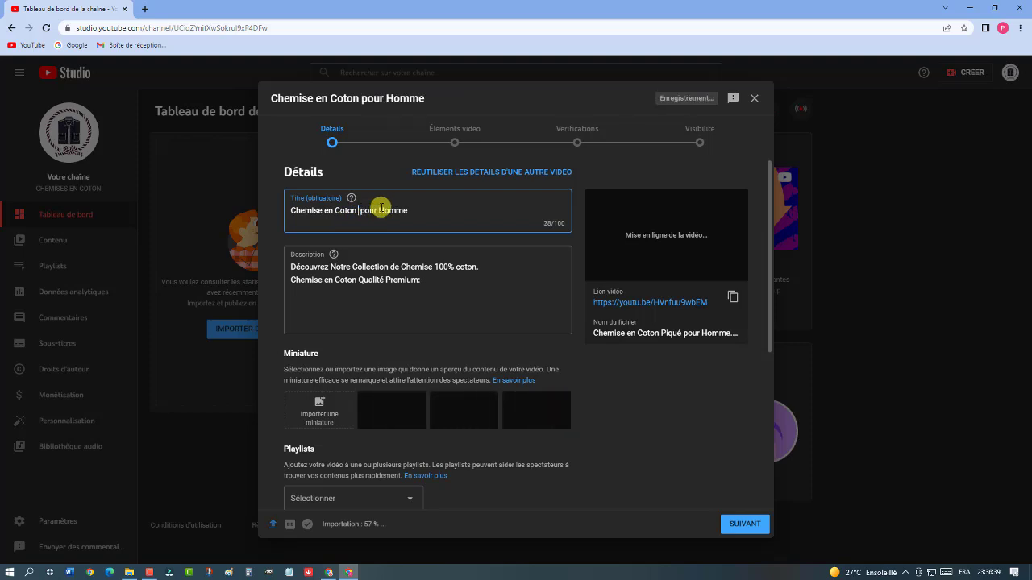
pyautogui.click(438, 216)
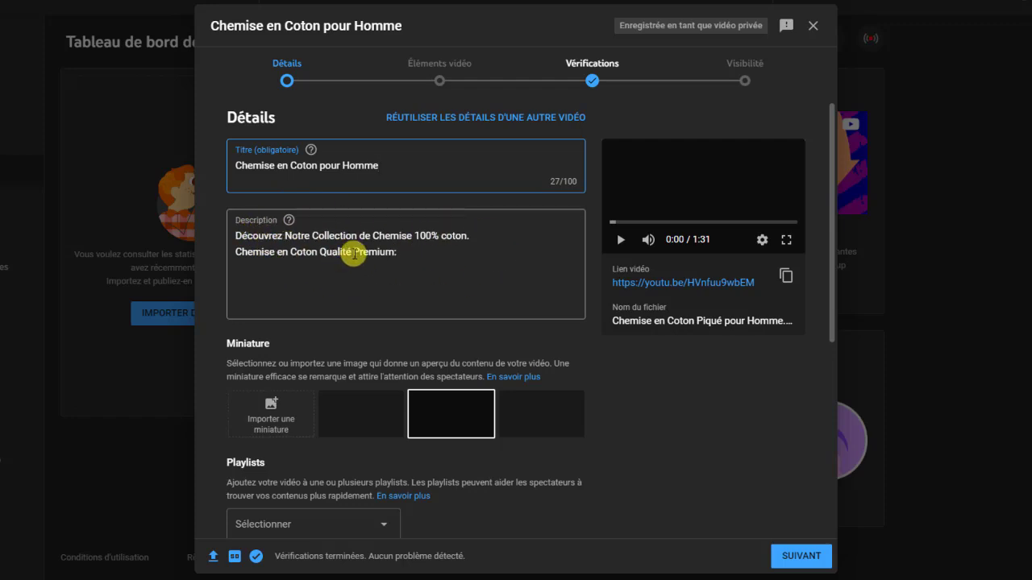
# Place the cursor in the video's Description box to edit it
pyautogui.click(412, 252)
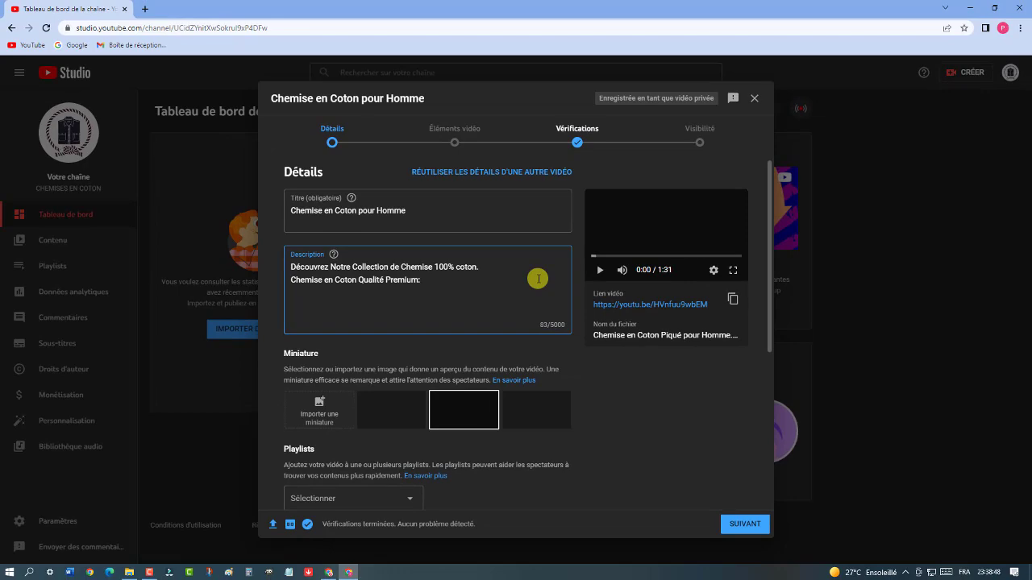
# Bring up the other Chrome window and switch to the 'waxma - YouTube' search results
pyautogui.click(329, 570)
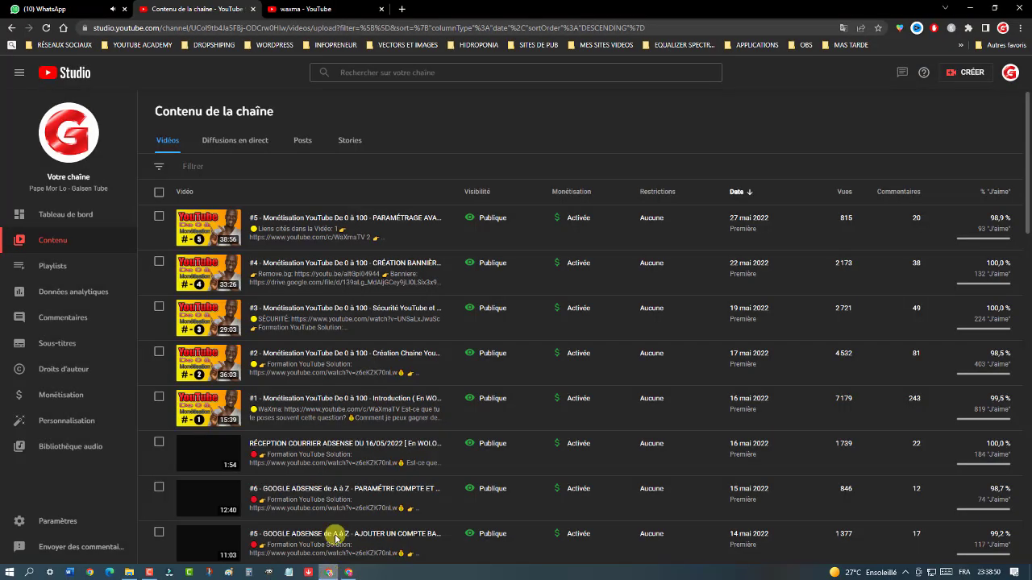
pyautogui.click(310, 6)
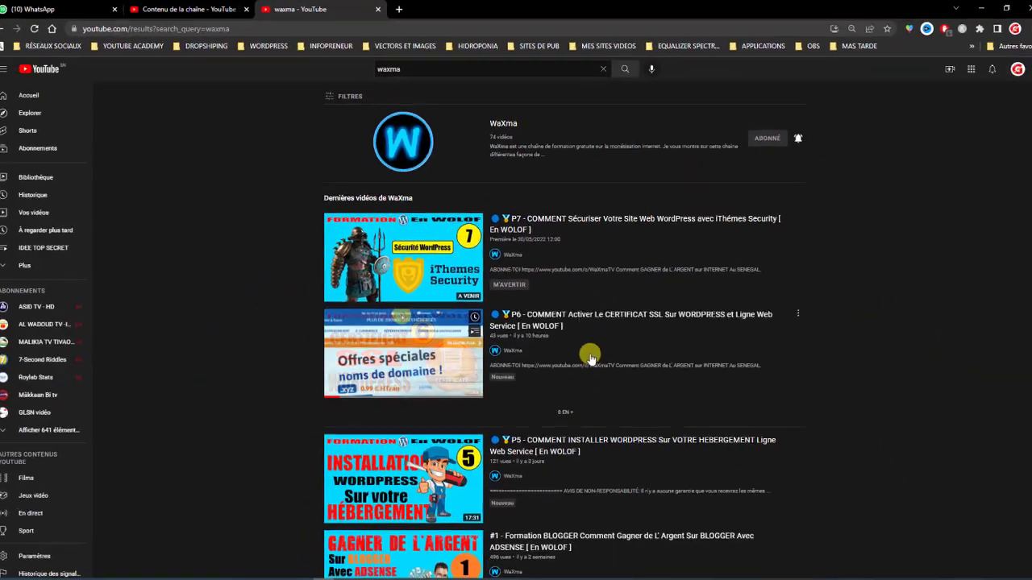
# Open the WaXma channel page, browse its videos, then minimise that window
pyautogui.click(503, 126)
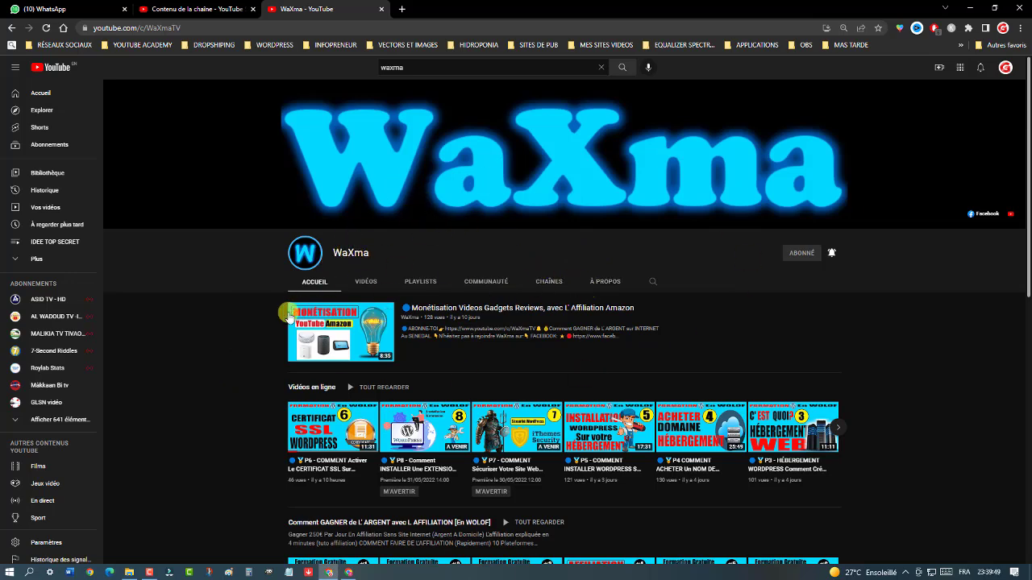
pyautogui.scroll(-3, 228, 341)
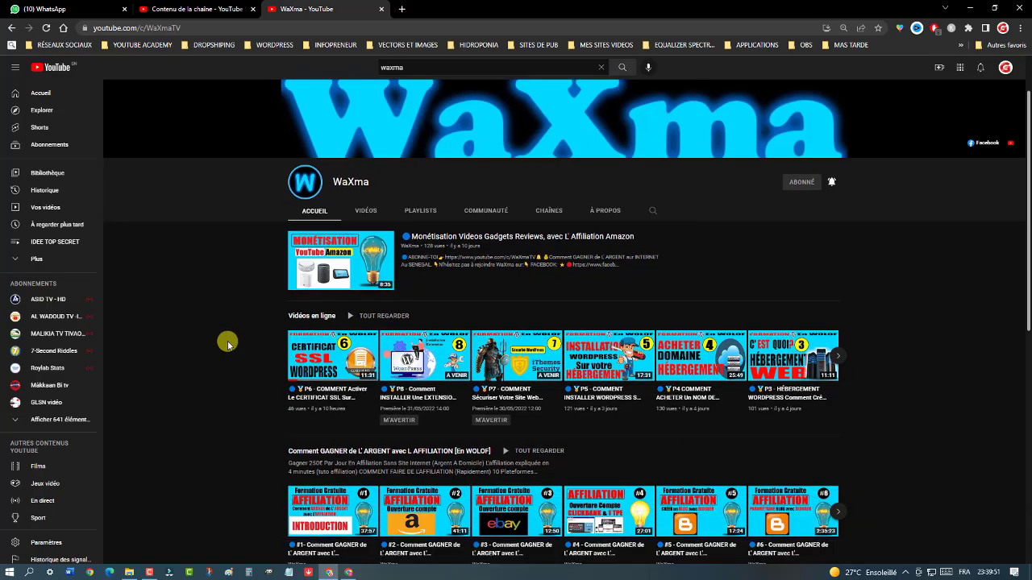
pyautogui.scroll(-1, 228, 342)
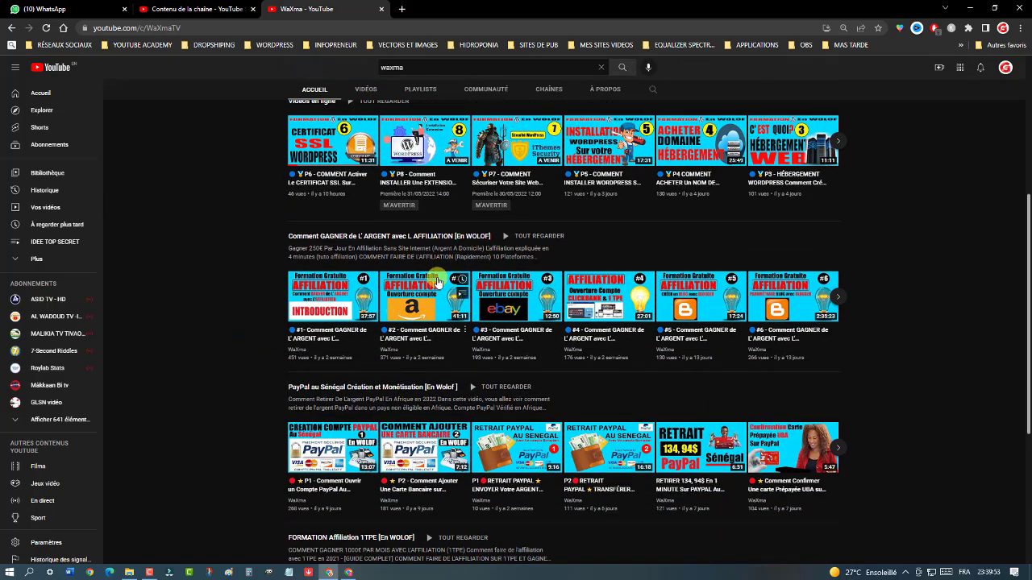
pyautogui.moveTo(430, 324)
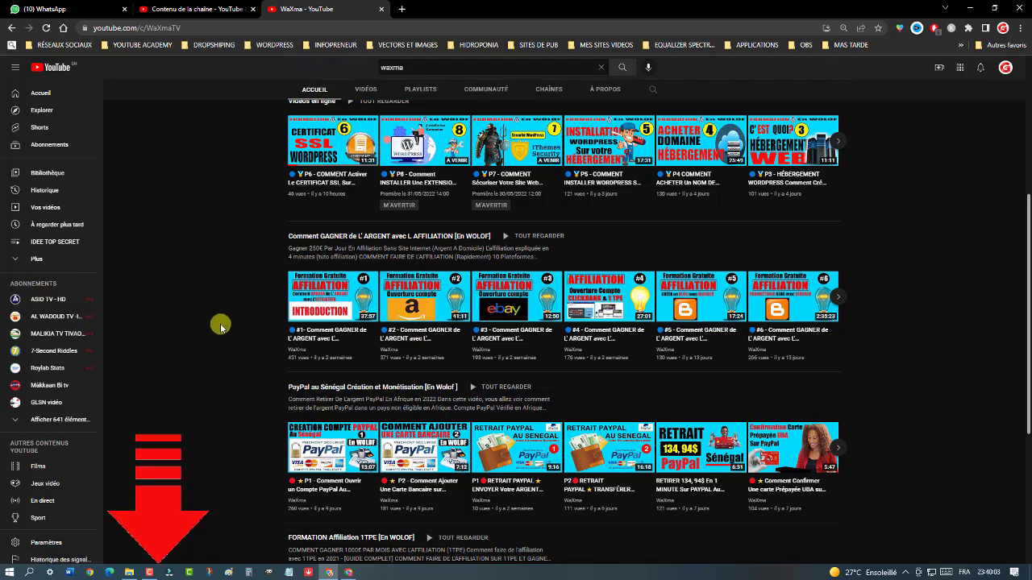
pyautogui.click(969, 8)
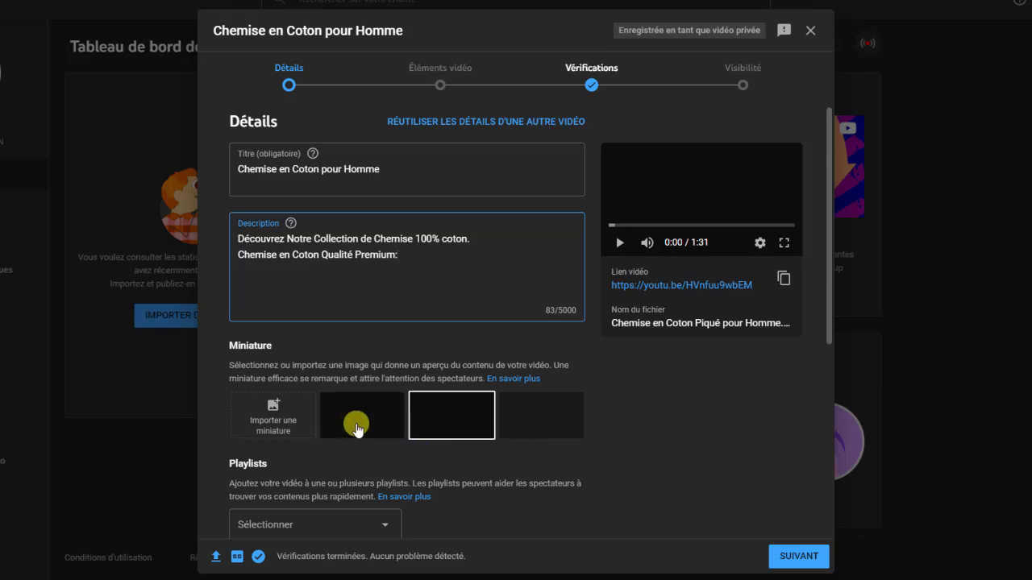
pyautogui.click(642, 443)
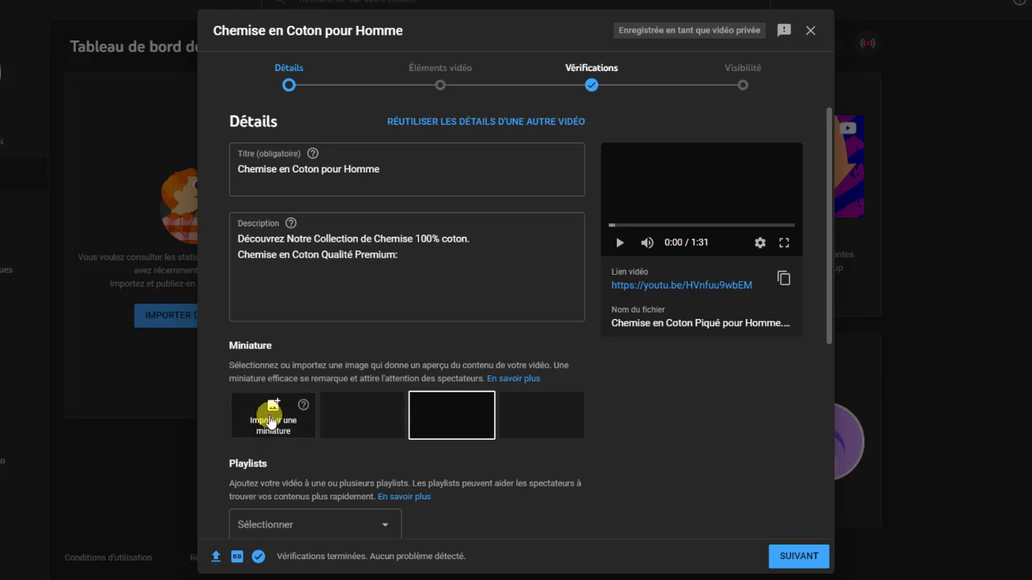
# Upload the first shirt photo from Téléchargements as a custom thumbnail
pyautogui.click(272, 420)
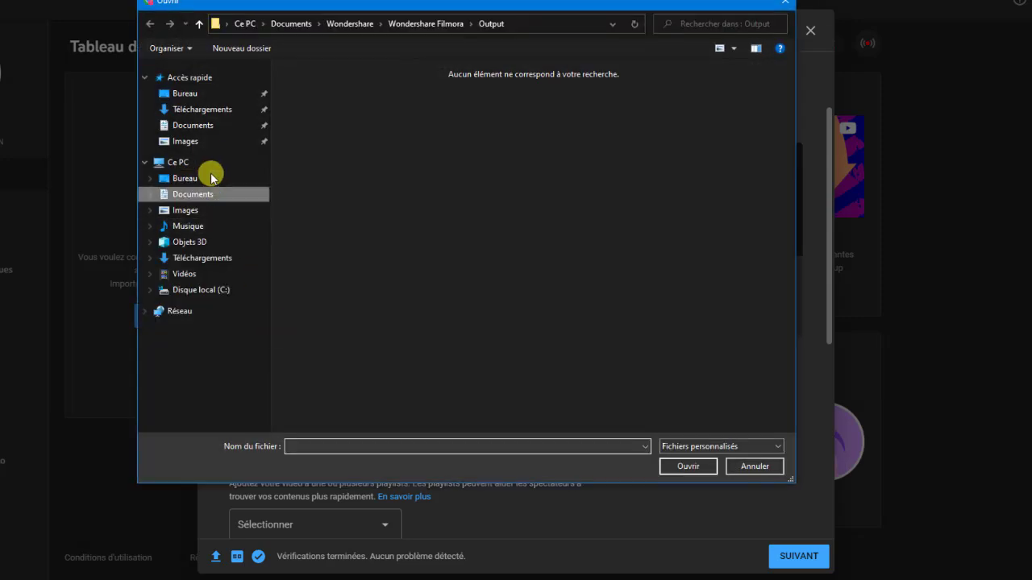
pyautogui.click(203, 110)
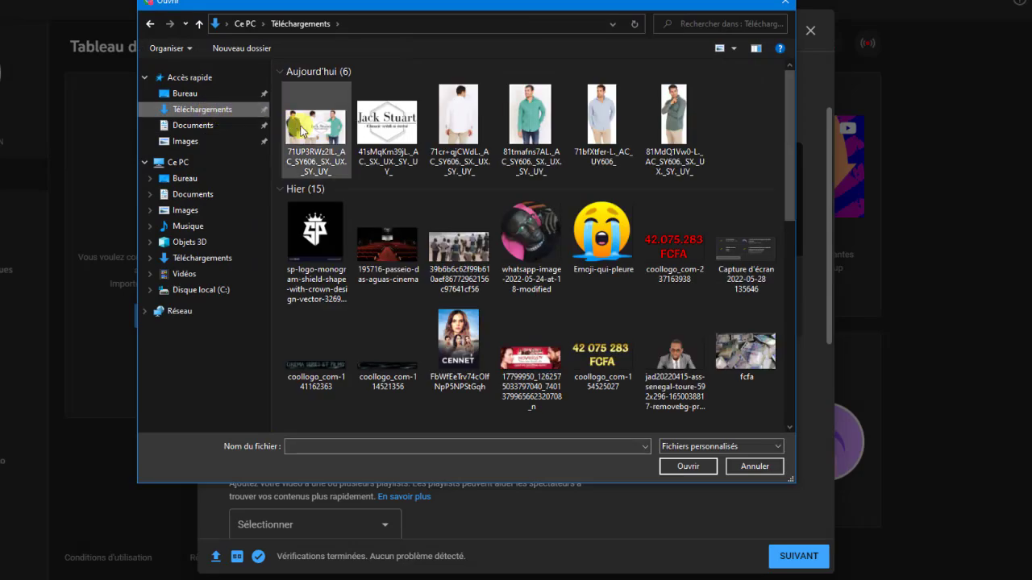
pyautogui.doubleClick(321, 131)
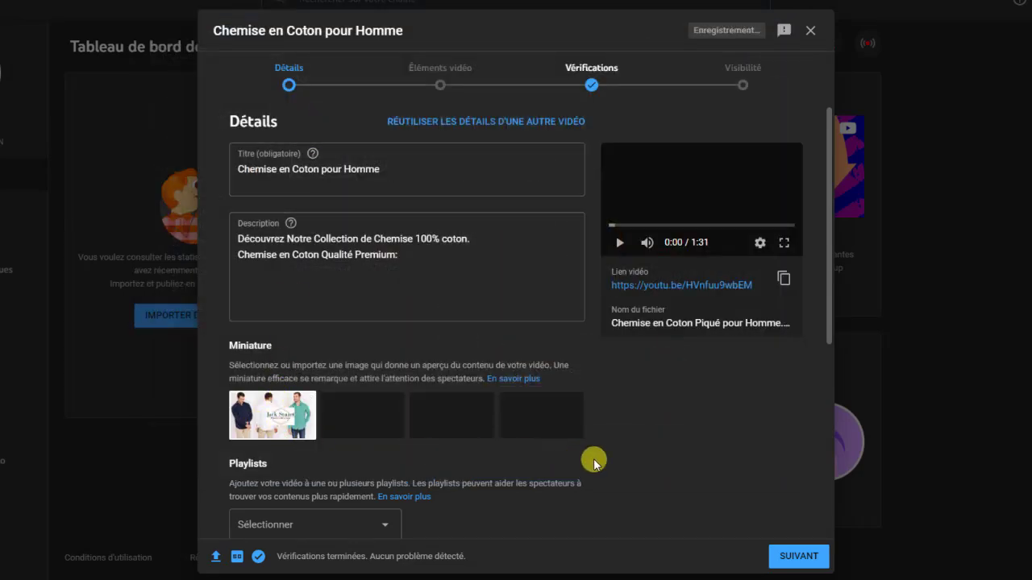
pyautogui.scroll(-2, 594, 462)
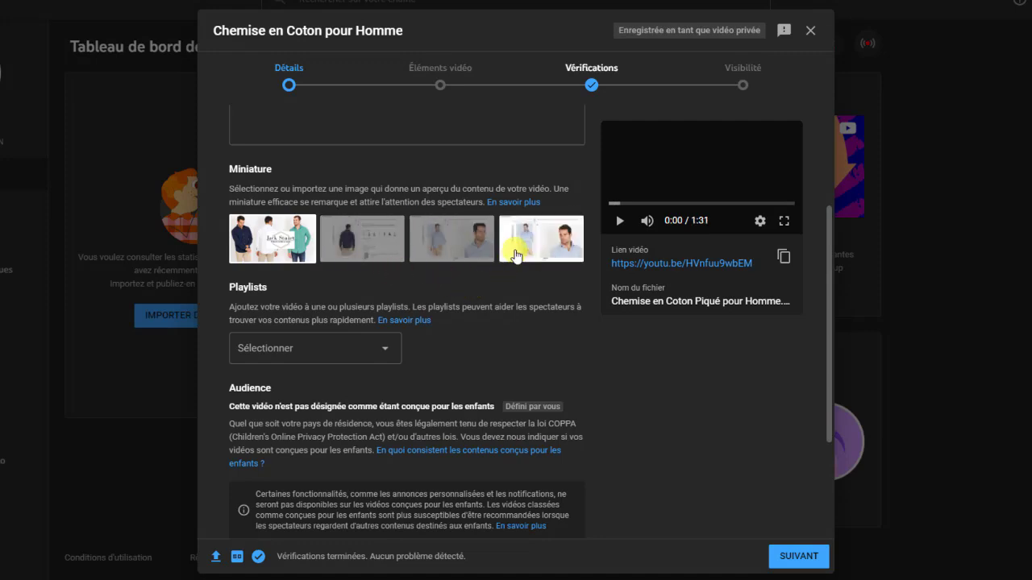
# Try the thumbnail options and settle on the Jack Stuart three-shirt image
pyautogui.click(542, 237)
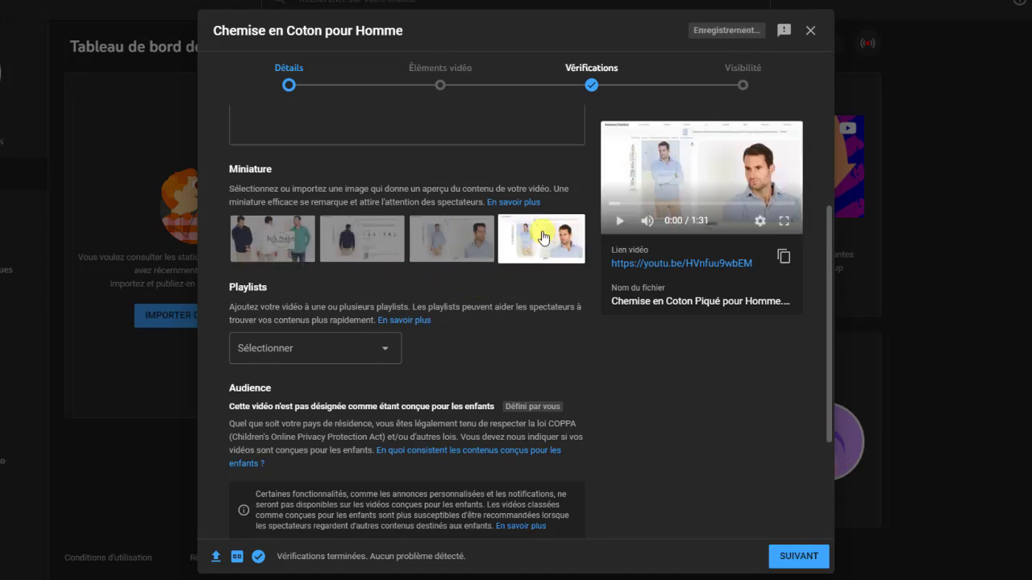
pyautogui.click(458, 242)
pyautogui.click(359, 240)
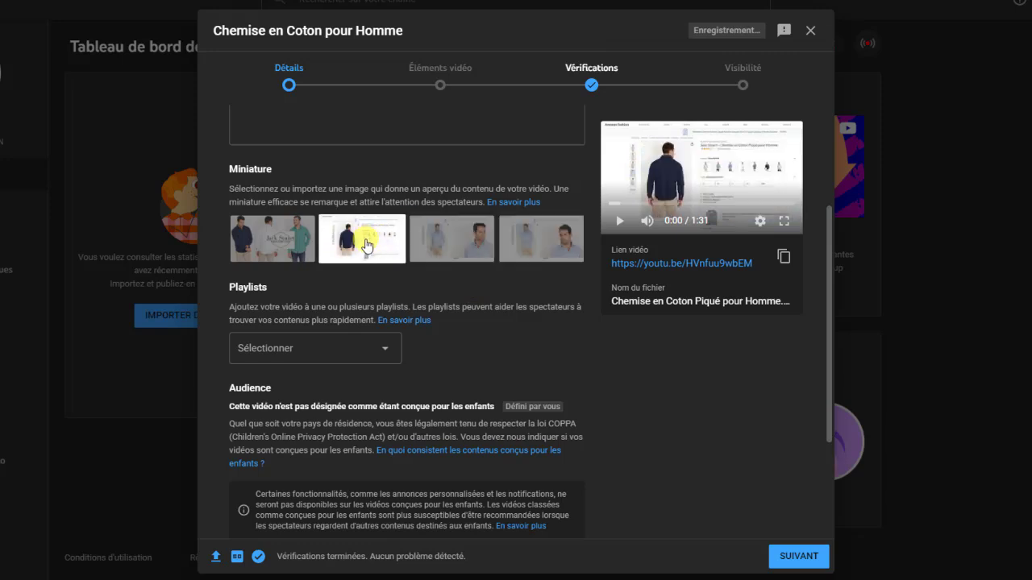
pyautogui.click(271, 247)
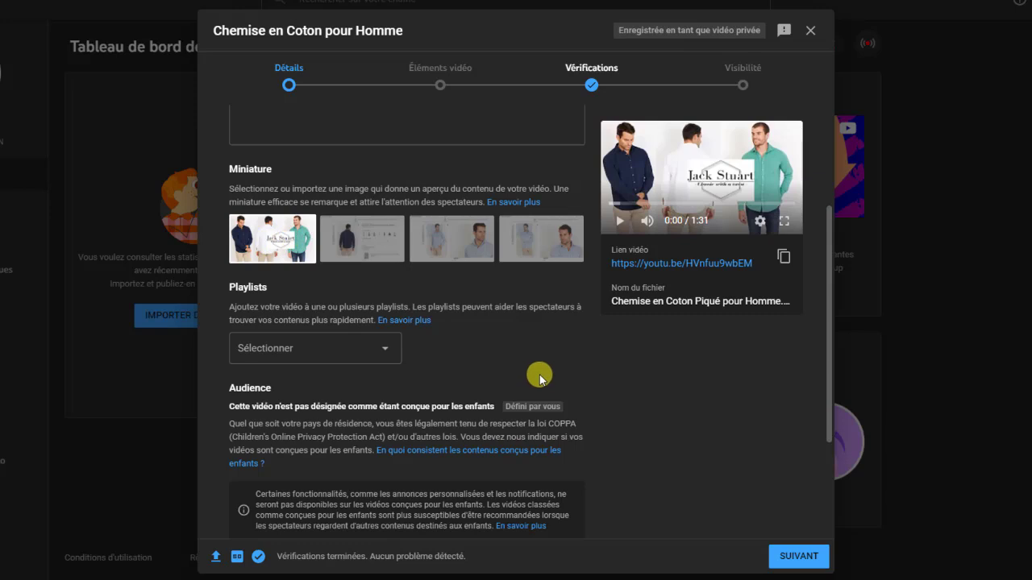
pyautogui.scroll(-1, 539, 379)
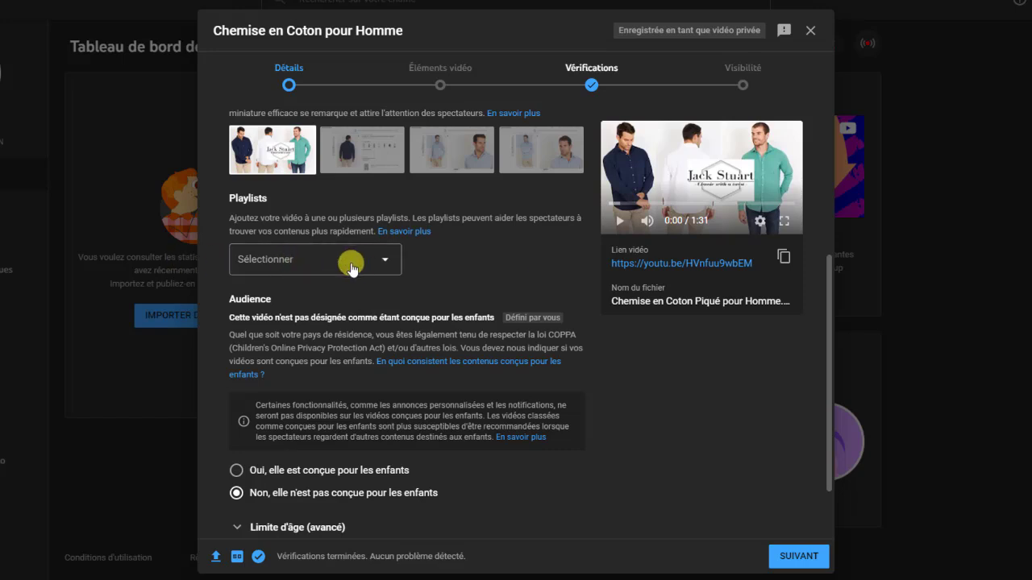
# Open the Playlists list, start a new playlist, then cancel its creation
pyautogui.click(372, 260)
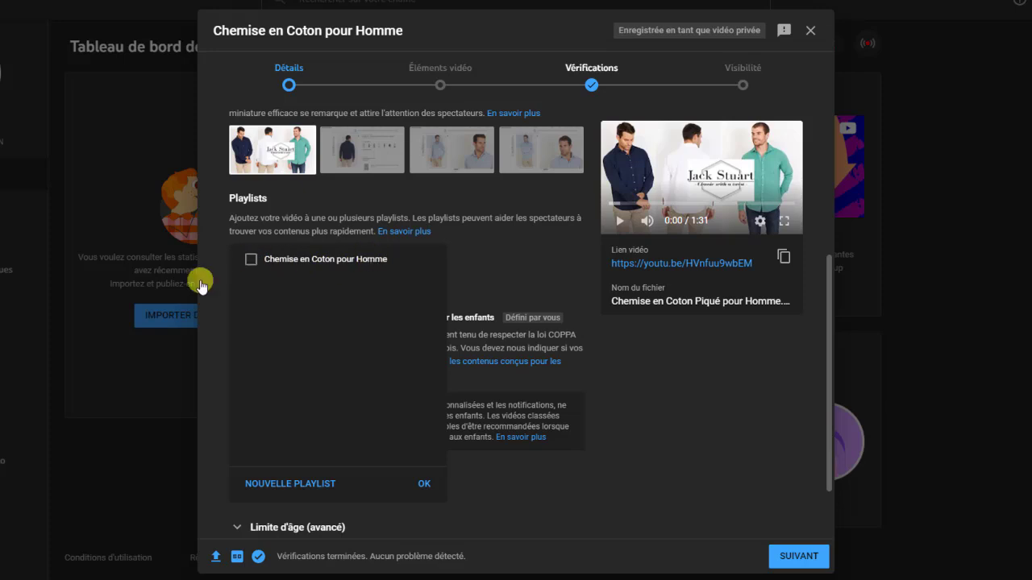
pyautogui.click(294, 483)
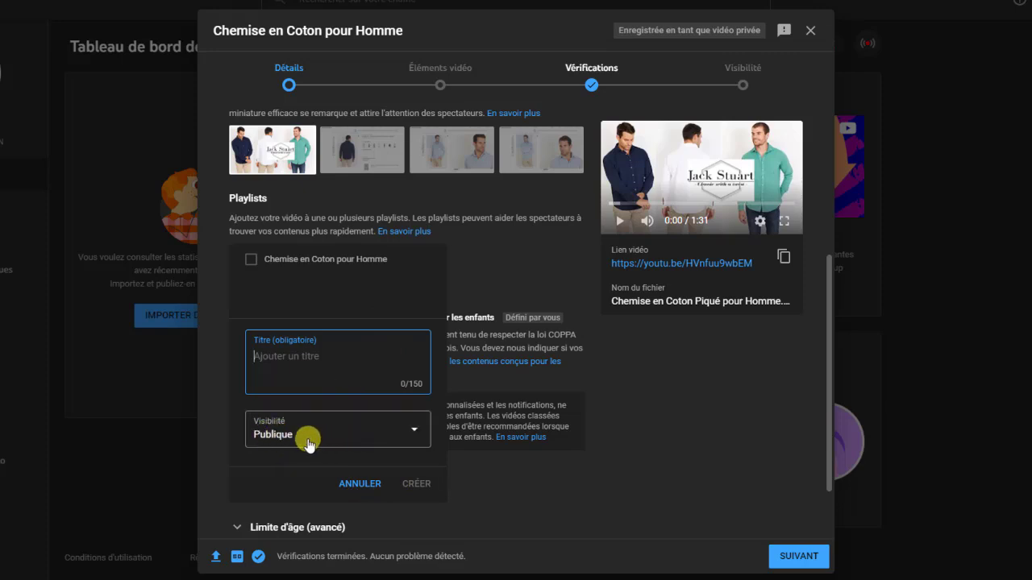
pyautogui.click(415, 430)
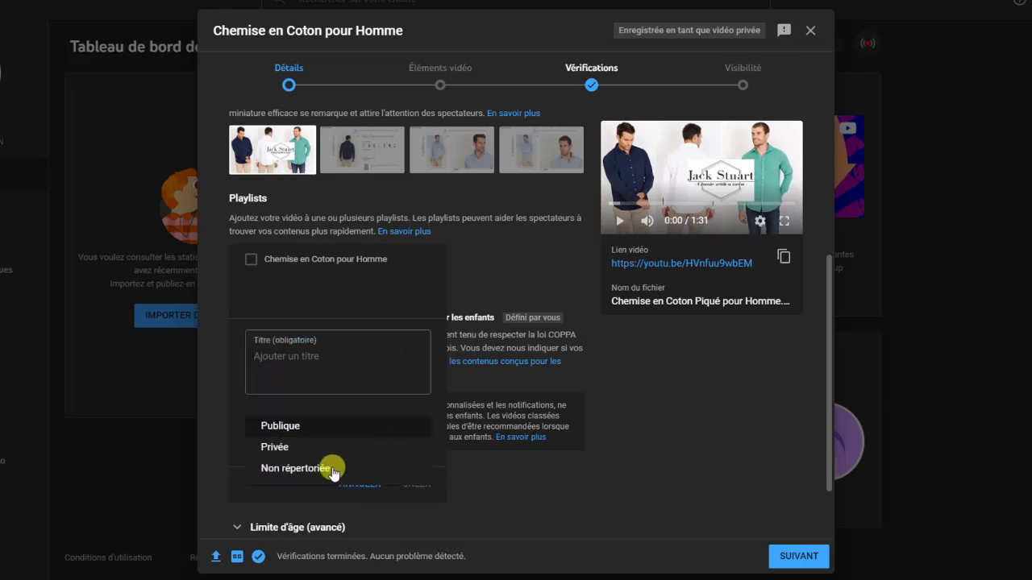
pyautogui.click(214, 440)
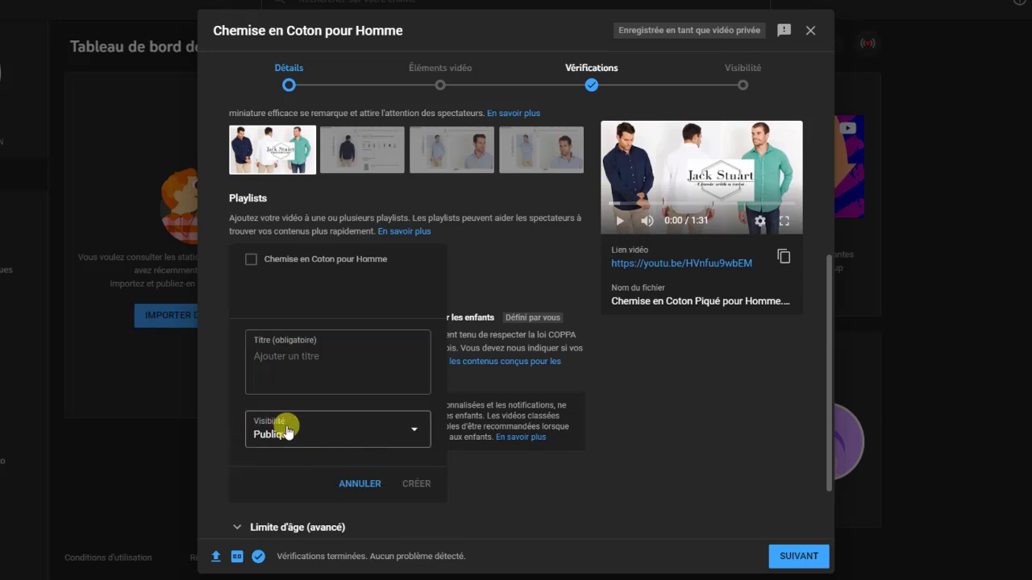
pyautogui.click(360, 484)
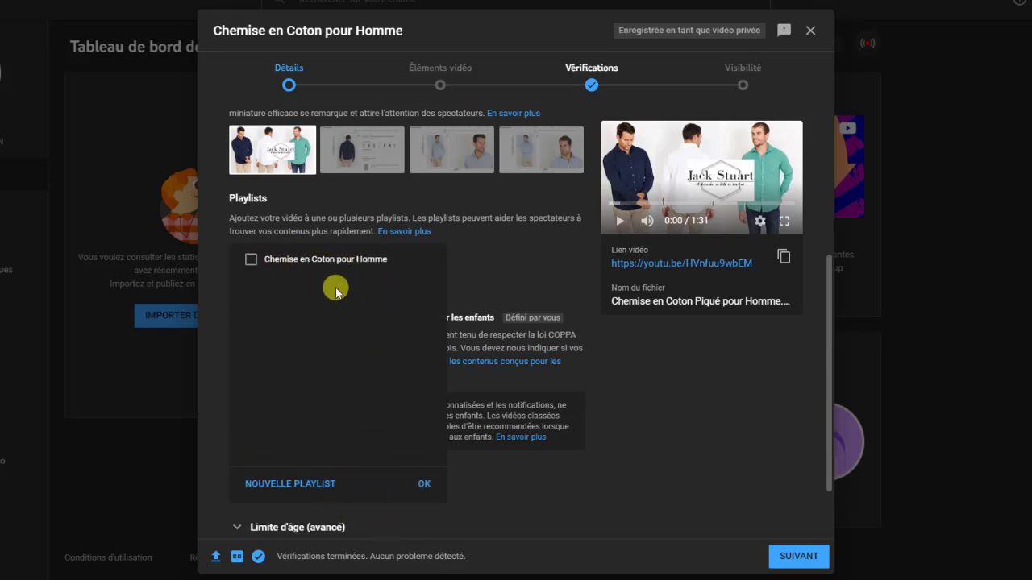
# Tick 'Chemise en Coton pour Homme' and confirm the playlist choice
pyautogui.click(252, 261)
pyautogui.click(251, 262)
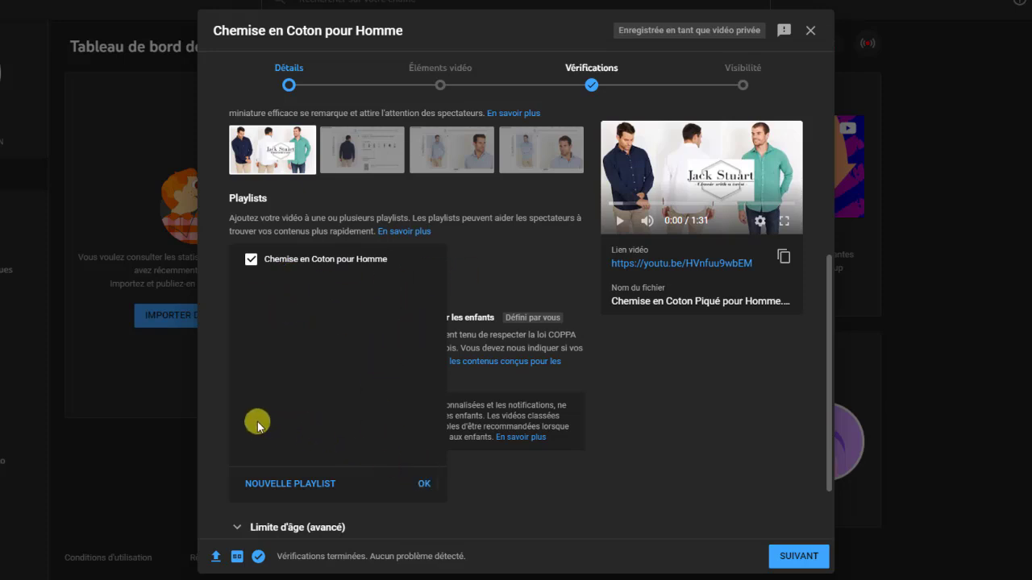
pyautogui.click(427, 485)
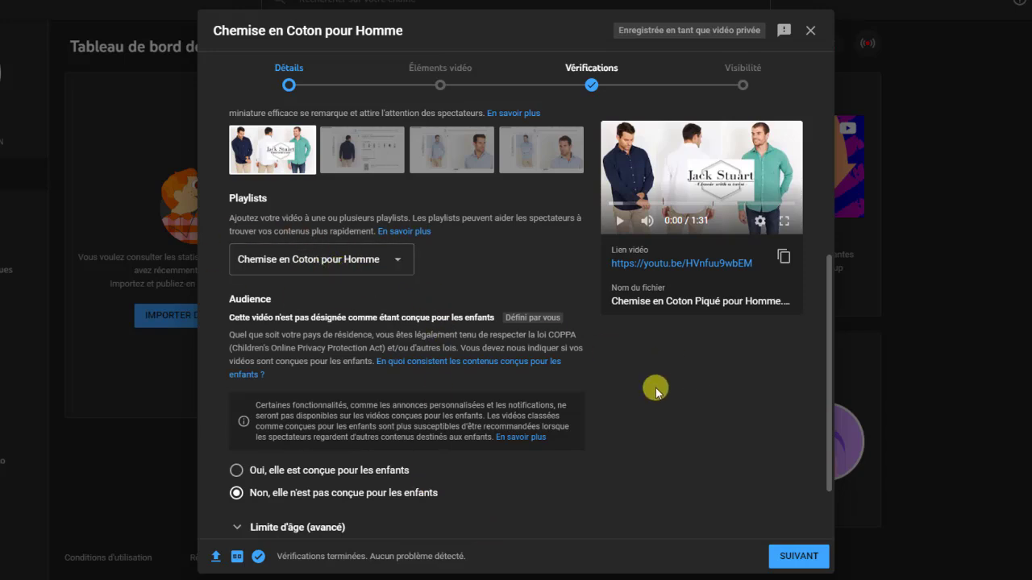
pyautogui.scroll(-2, 653, 390)
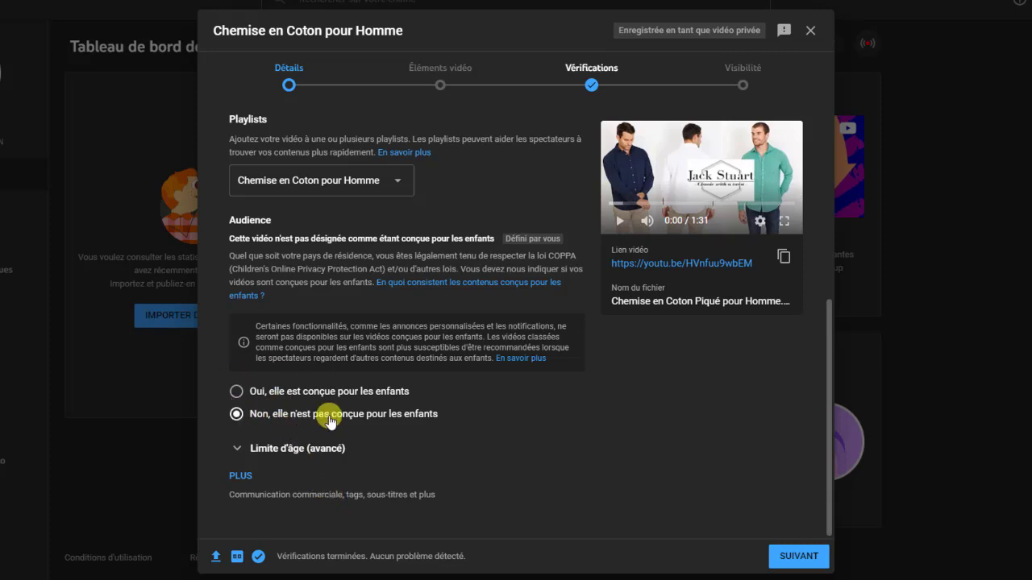
# Expand the extra settings and review paid promotion, tags, language, category and comments
pyautogui.click(241, 475)
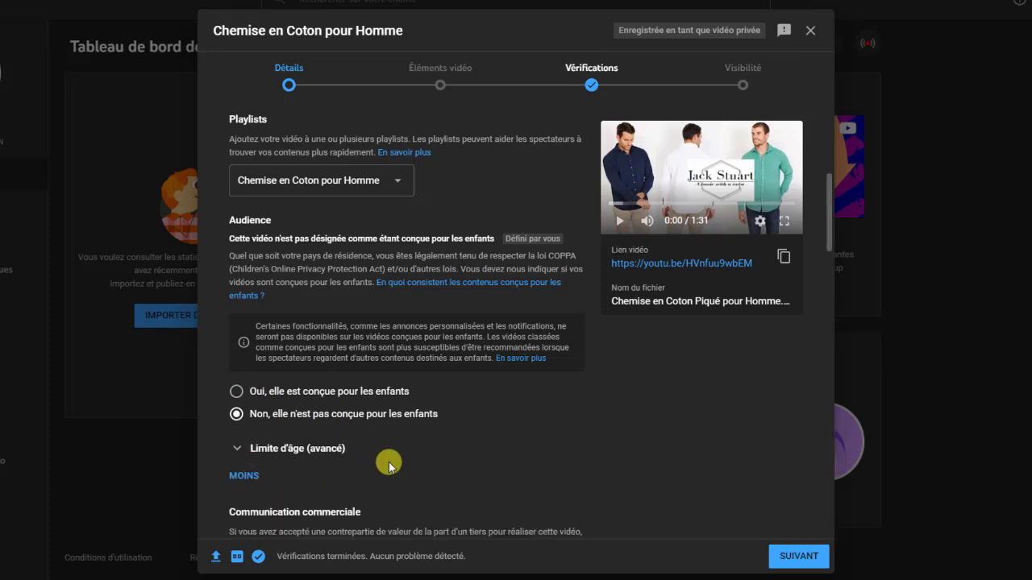
pyautogui.scroll(-5, 388, 465)
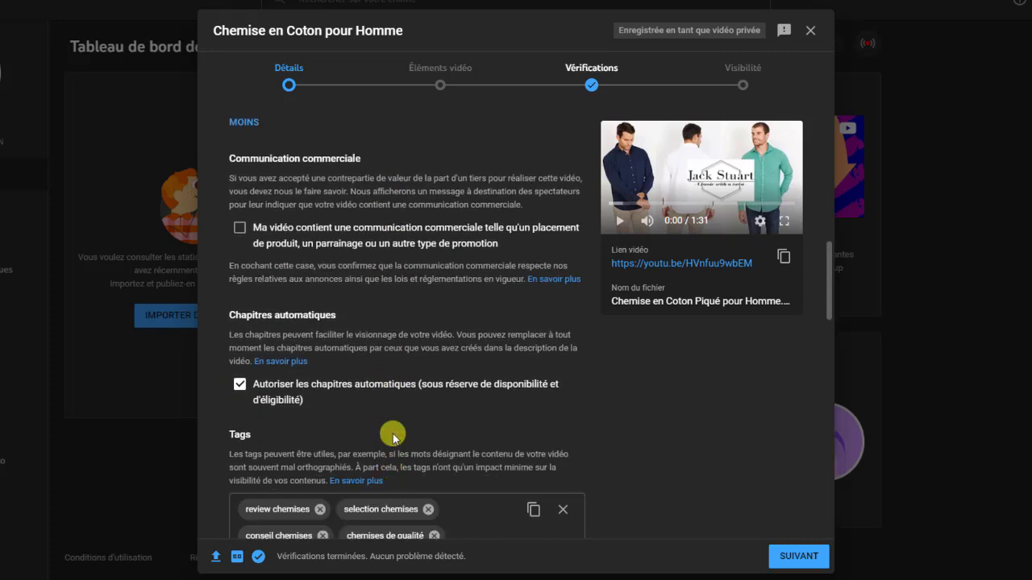
pyautogui.scroll(-4, 393, 449)
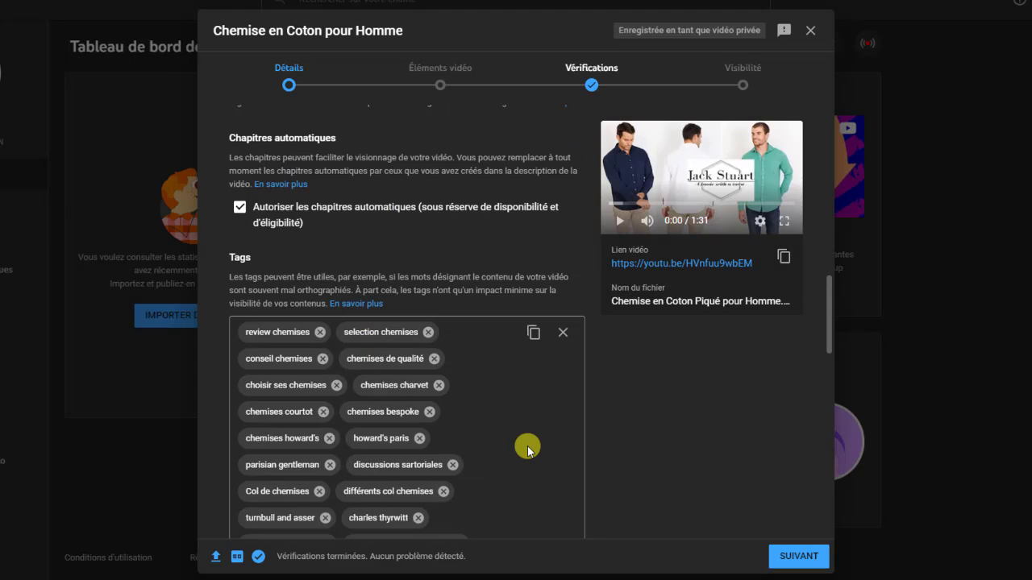
pyautogui.scroll(-3, 529, 439)
pyautogui.scroll(-1, 519, 400)
pyautogui.scroll(-10, 519, 403)
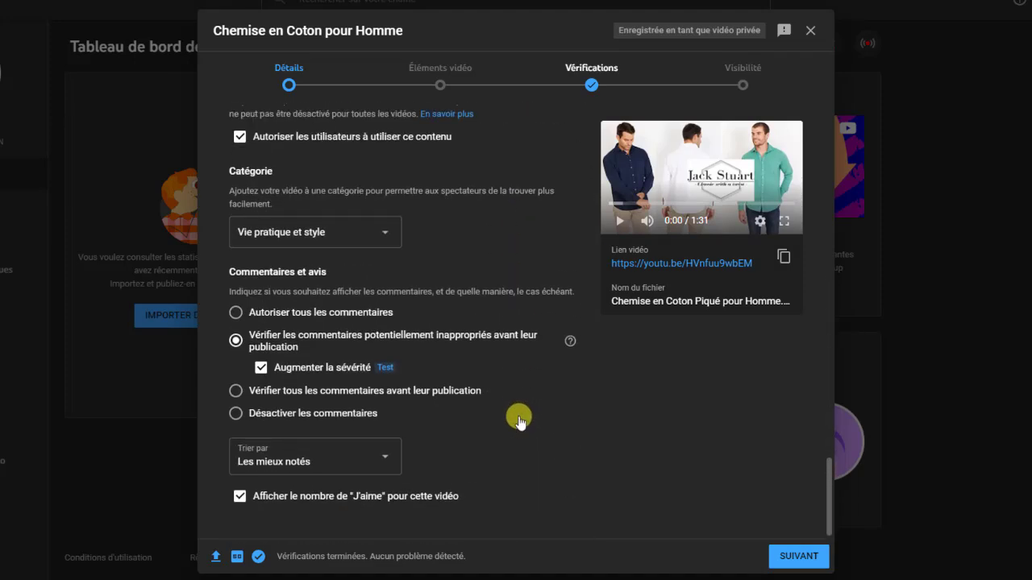
pyautogui.scroll(10, 520, 419)
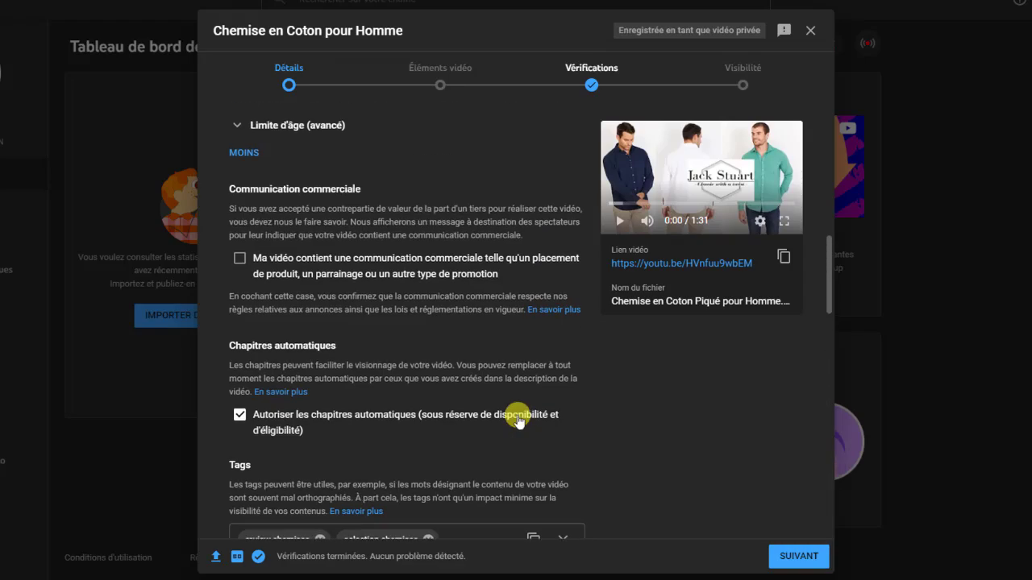
pyautogui.scroll(3, 518, 420)
pyautogui.scroll(-10, 518, 421)
pyautogui.scroll(-3, 517, 424)
pyautogui.scroll(10, 516, 421)
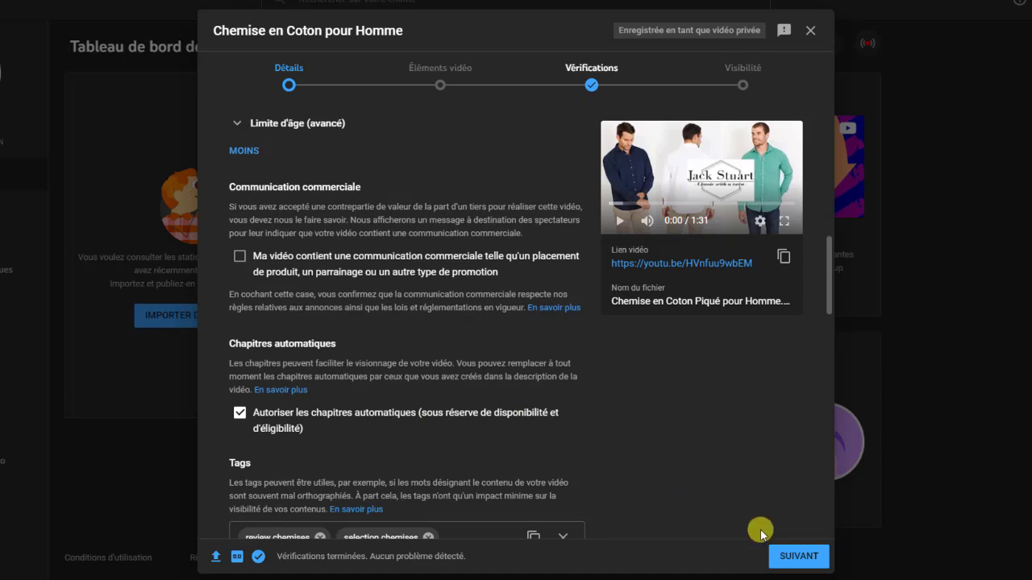
# Advance the upload dialog from the details to the Éléments vidéo step
pyautogui.click(798, 557)
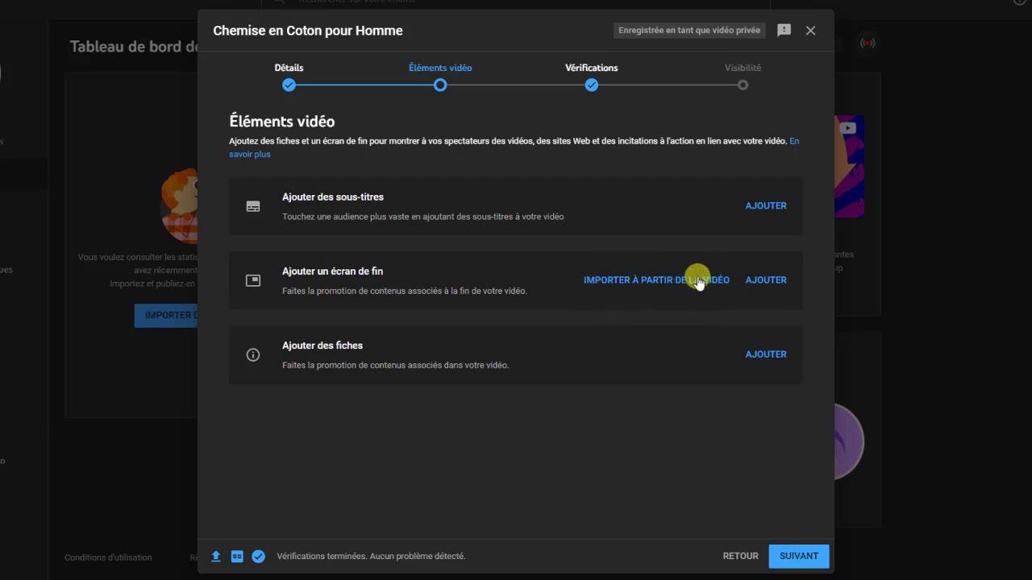
# Start an end screen and apply the '1 vidéo, 1 élément S'abonner' template
pyautogui.click(765, 281)
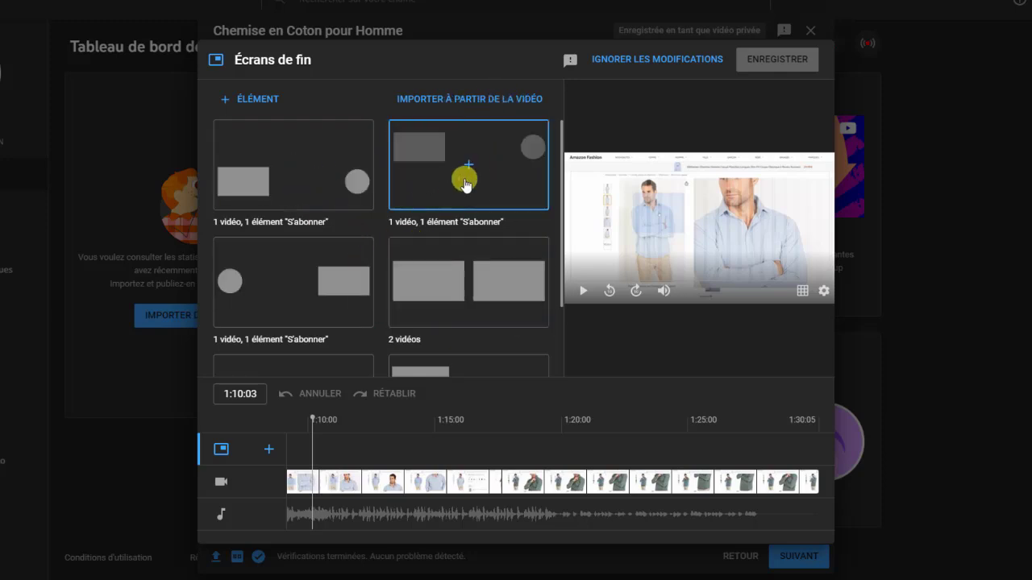
pyautogui.scroll(-1, 343, 284)
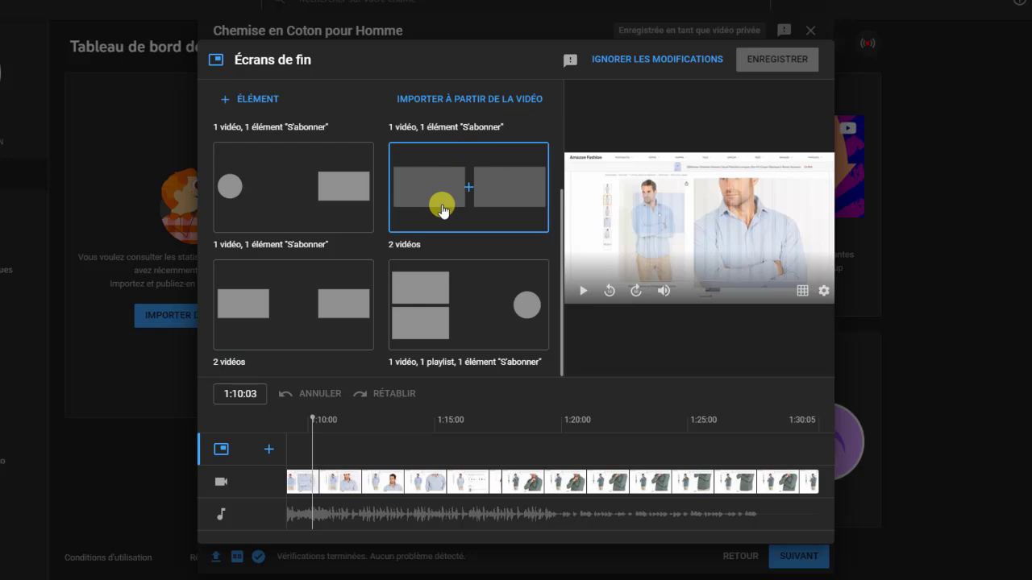
pyautogui.scroll(1, 532, 309)
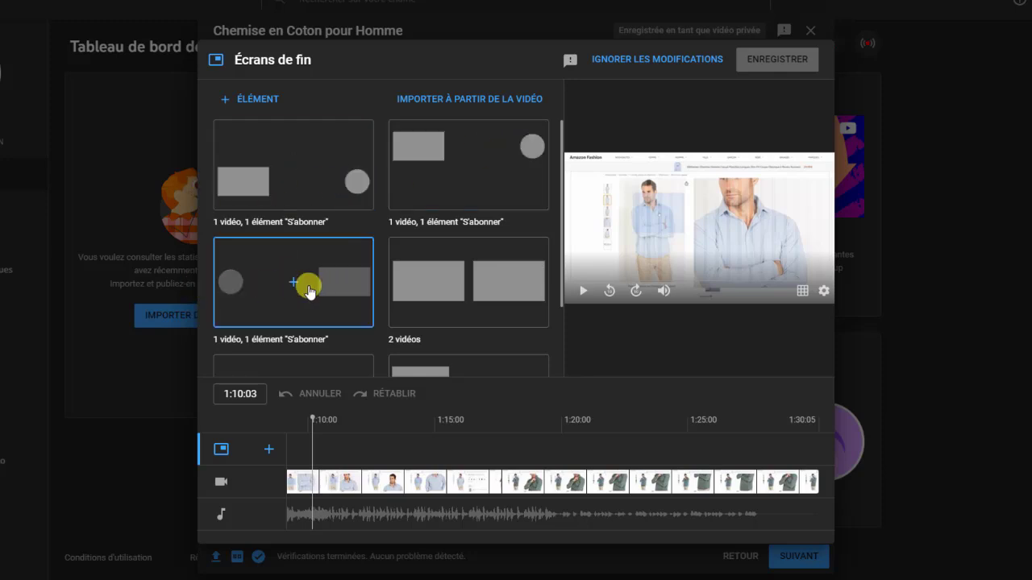
pyautogui.scroll(-1, 473, 284)
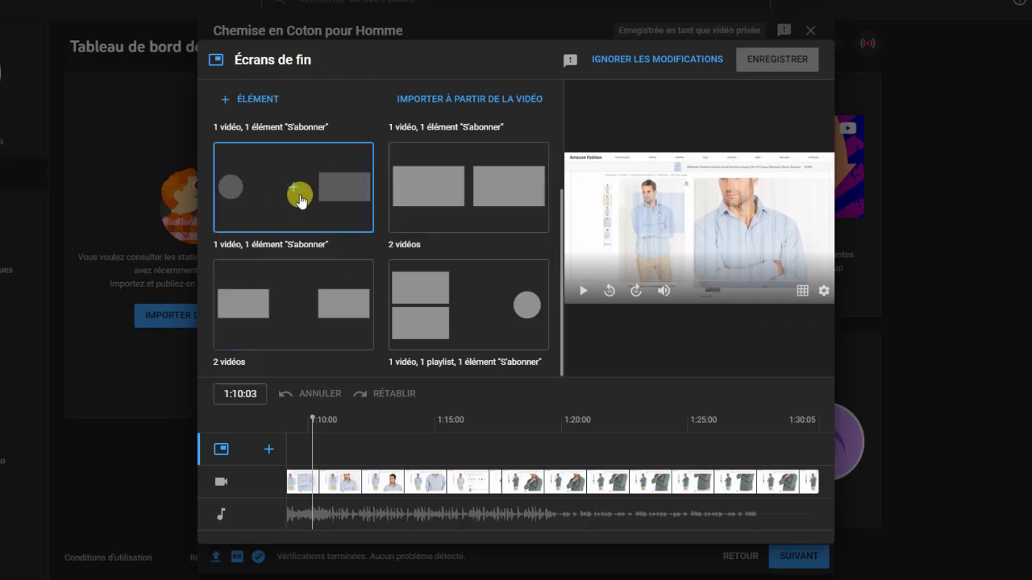
pyautogui.scroll(1, 310, 203)
pyautogui.scroll(1, 310, 203)
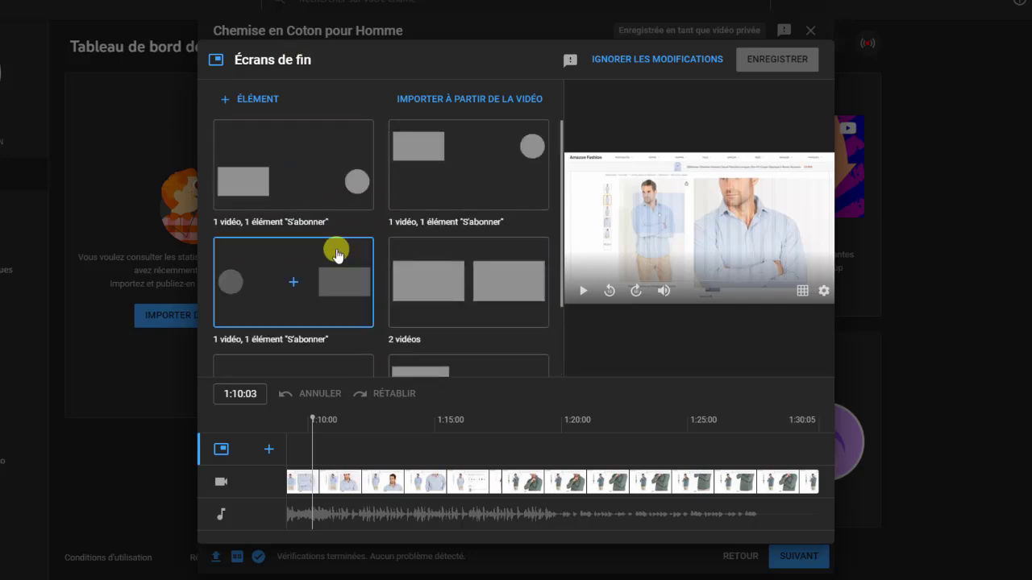
pyautogui.click(295, 287)
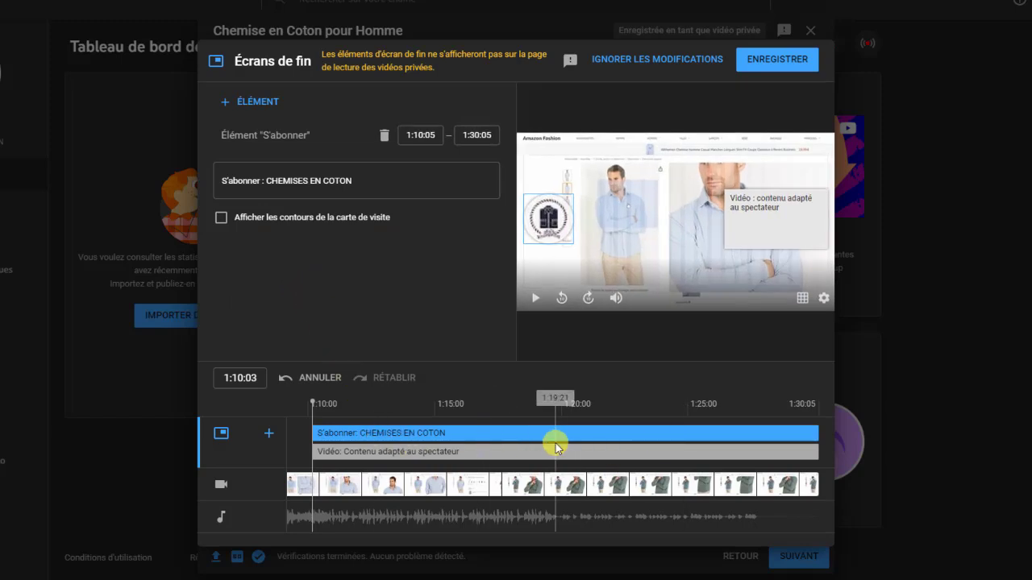
# Arrange the end screen with the video box on the left and the subscribe logo on the right
pyautogui.click(757, 224)
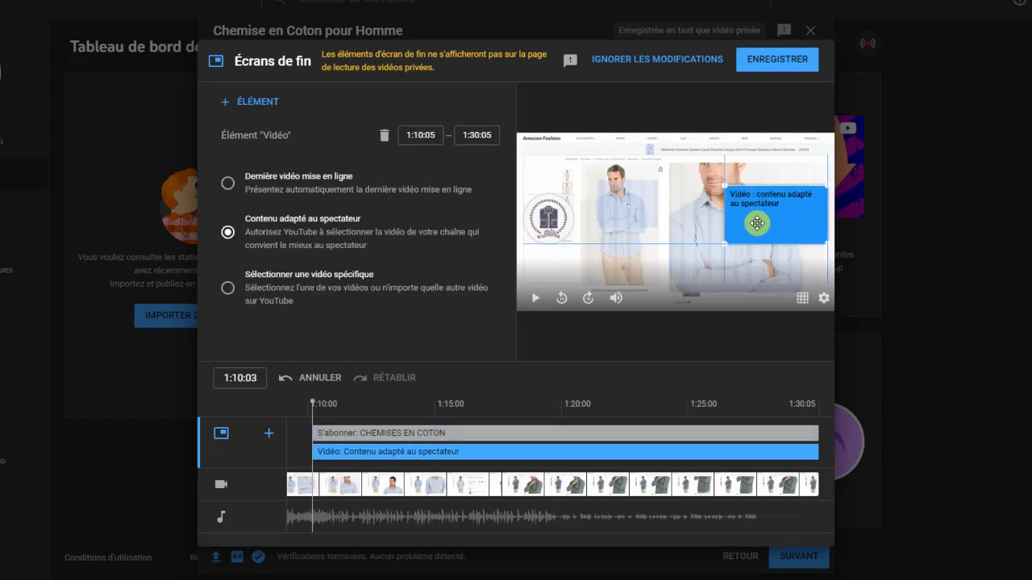
pyautogui.click(569, 222)
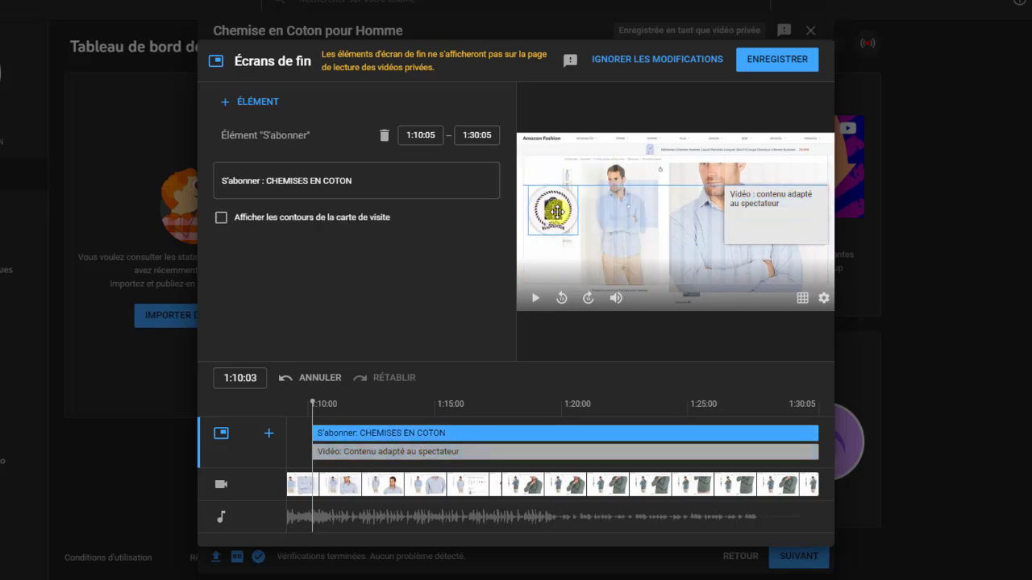
pyautogui.moveTo(556, 211); pyautogui.dragTo(702, 193)
pyautogui.click(735, 229)
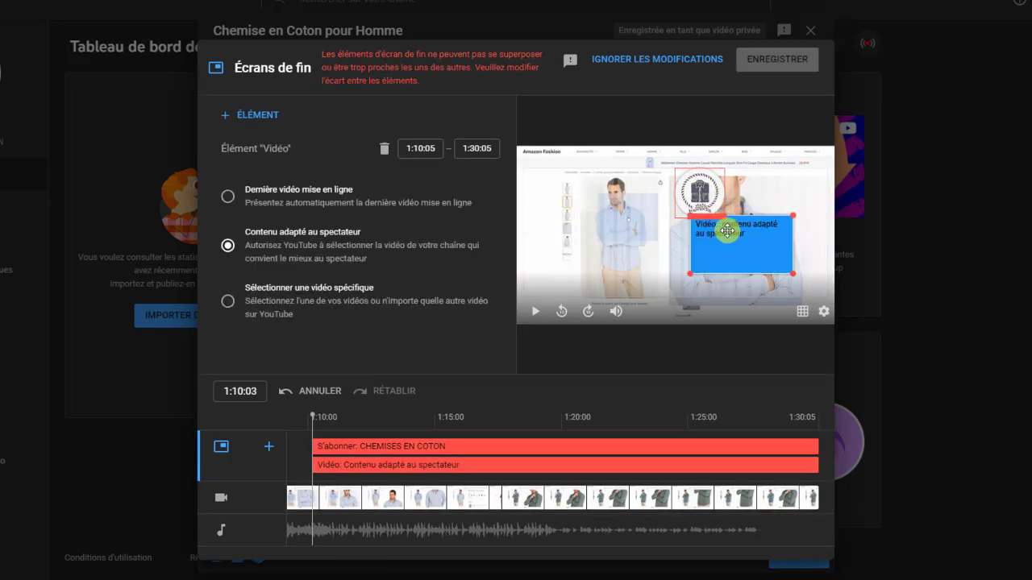
pyautogui.moveTo(735, 230); pyautogui.dragTo(569, 229)
pyautogui.moveTo(698, 184); pyautogui.dragTo(790, 228)
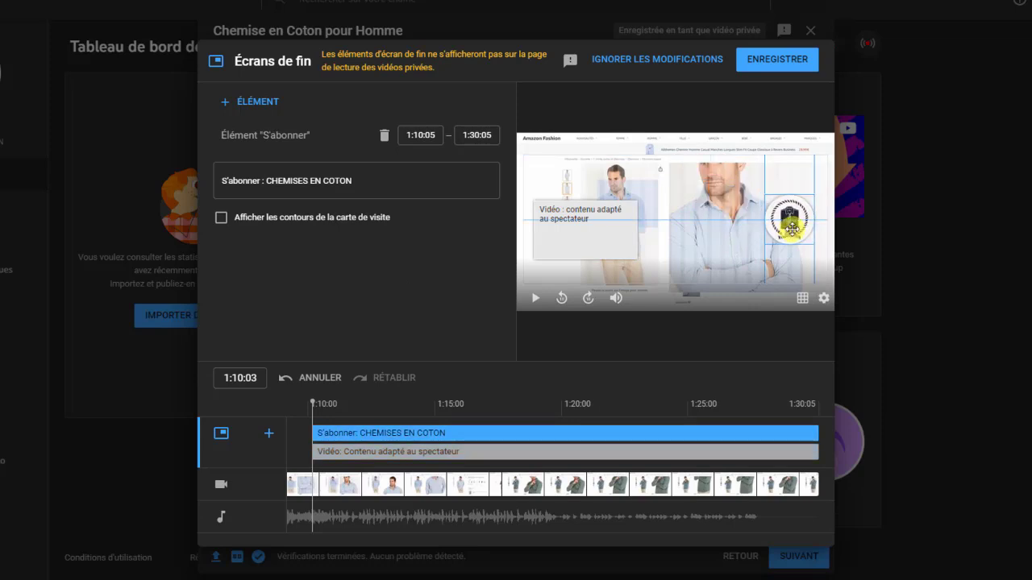
pyautogui.moveTo(615, 229); pyautogui.dragTo(612, 221)
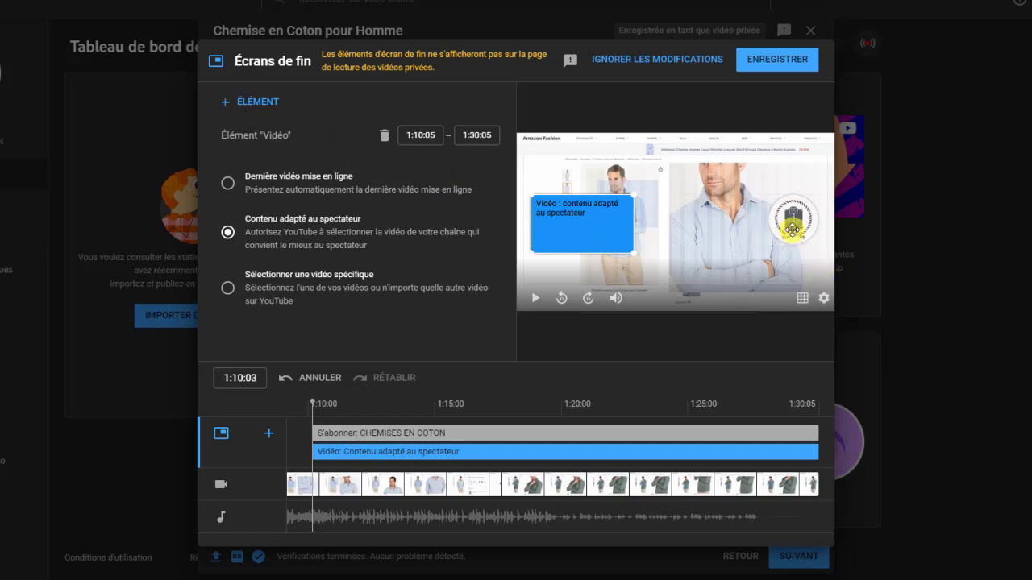
# Check the element type list without adding anything, then save the end screen
pyautogui.click(793, 230)
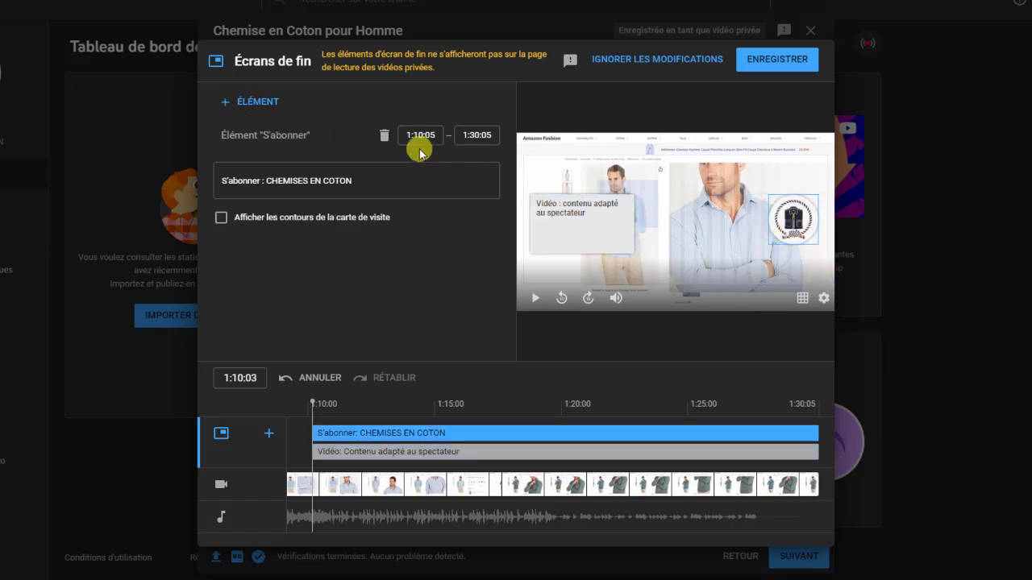
pyautogui.click(223, 102)
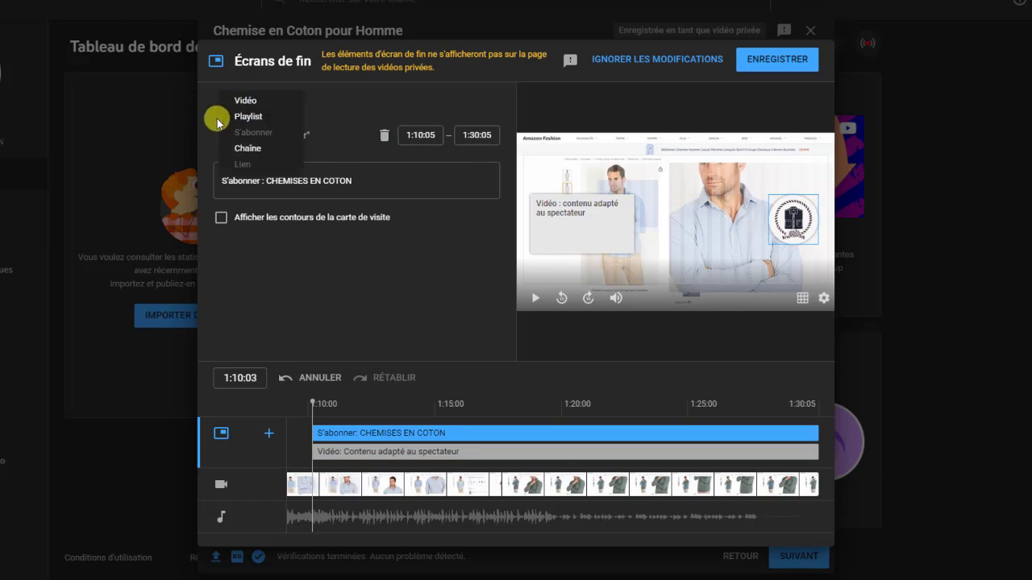
pyautogui.click(347, 95)
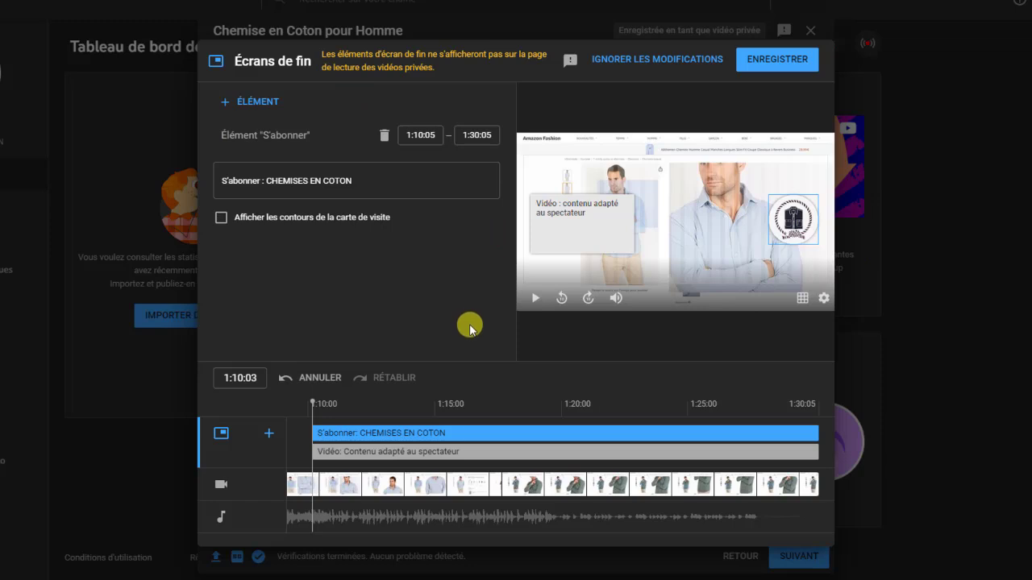
pyautogui.click(783, 63)
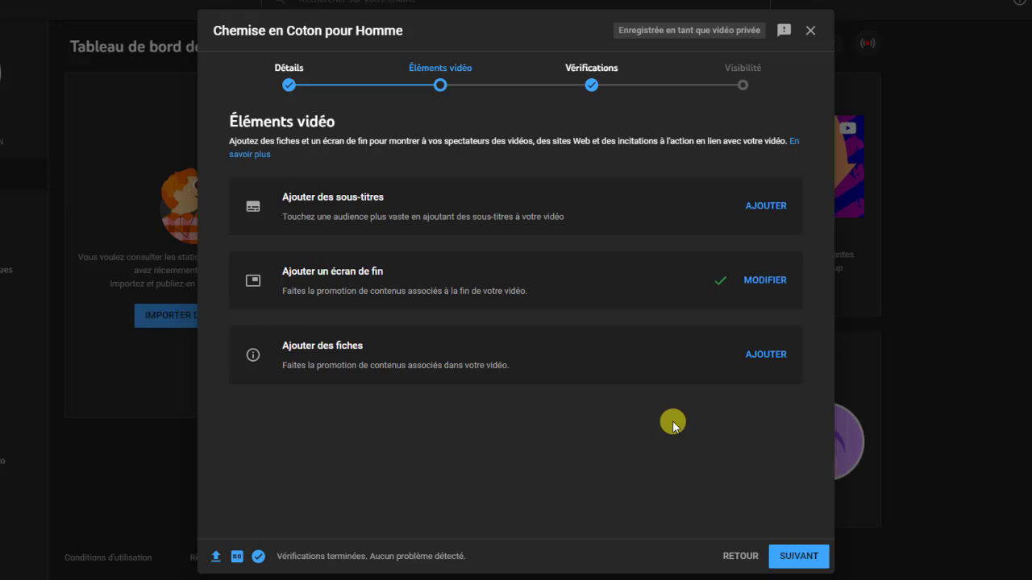
# Add a playlist card for 'Chemise en Coton pour Homme' and save it
pyautogui.click(764, 355)
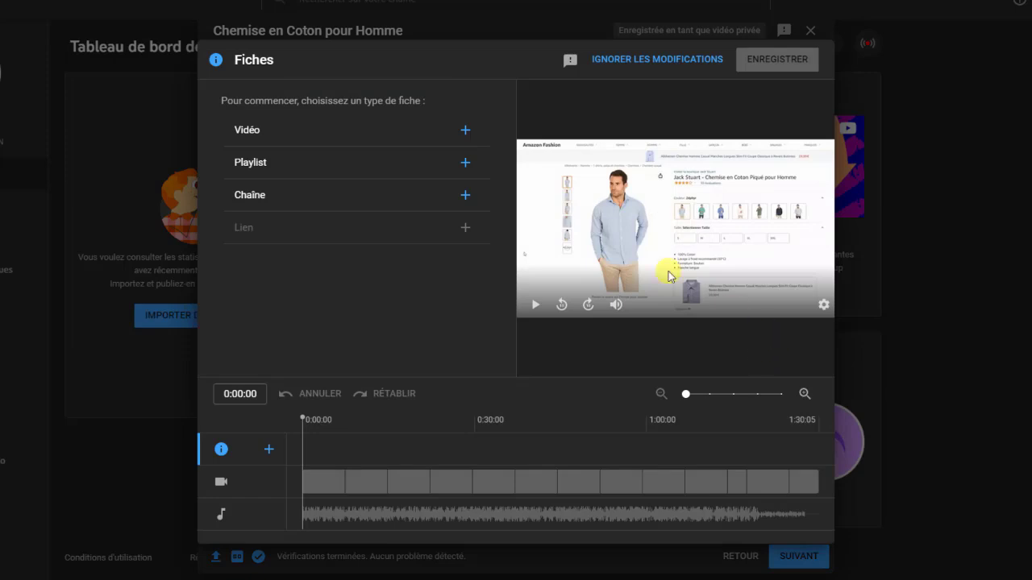
pyautogui.click(347, 165)
pyautogui.click(256, 152)
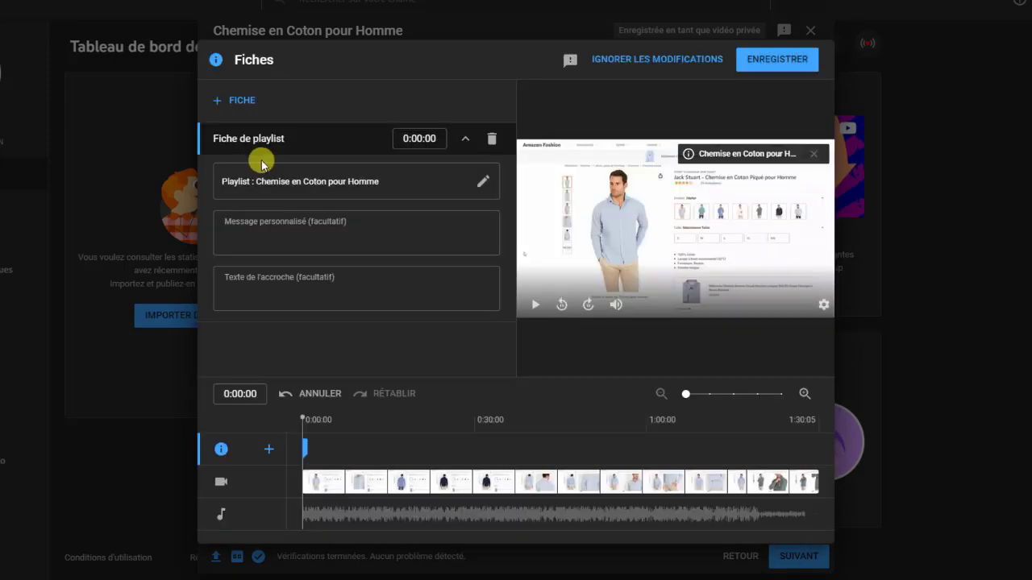
pyautogui.click(777, 62)
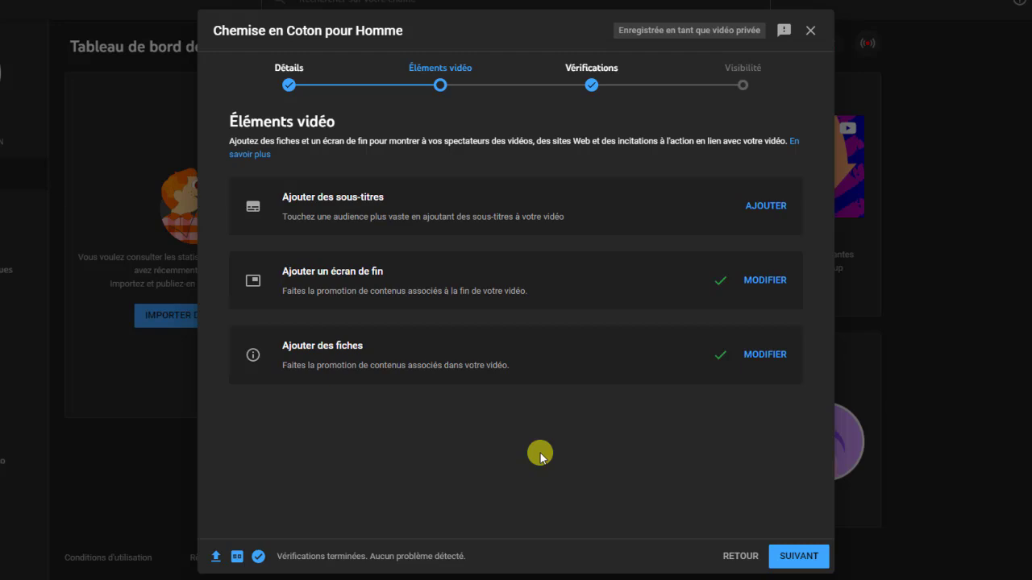
# Pass the Vérifications step, which finds no copyright problems, and reach Visibilité
pyautogui.click(790, 556)
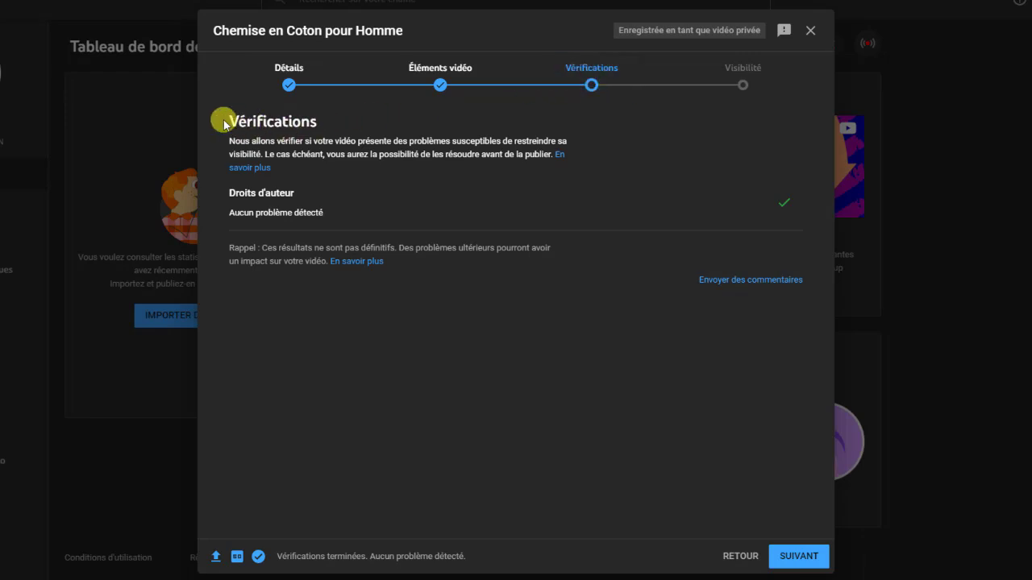
pyautogui.moveTo(230, 118); pyautogui.dragTo(315, 118)
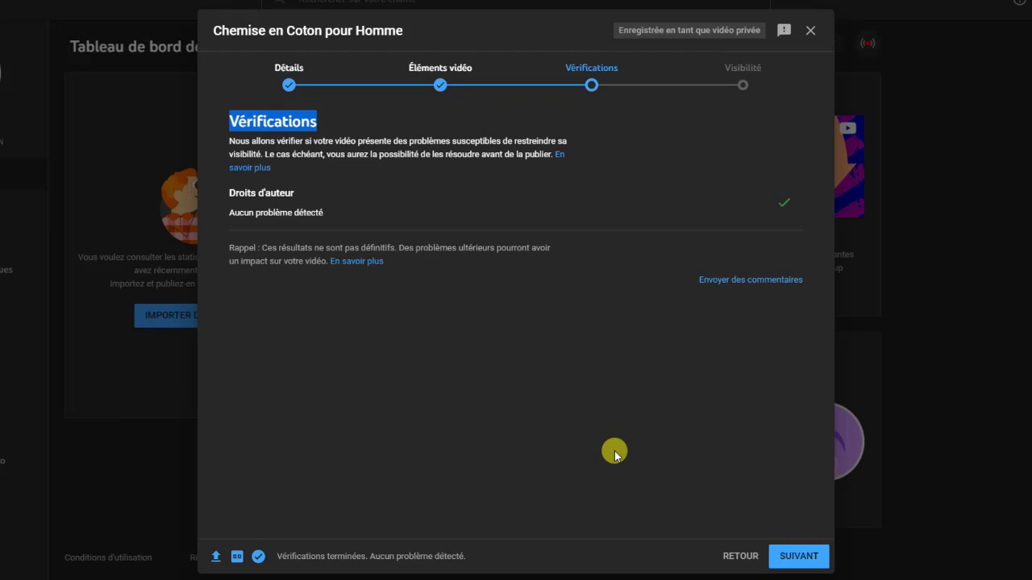
pyautogui.click(800, 561)
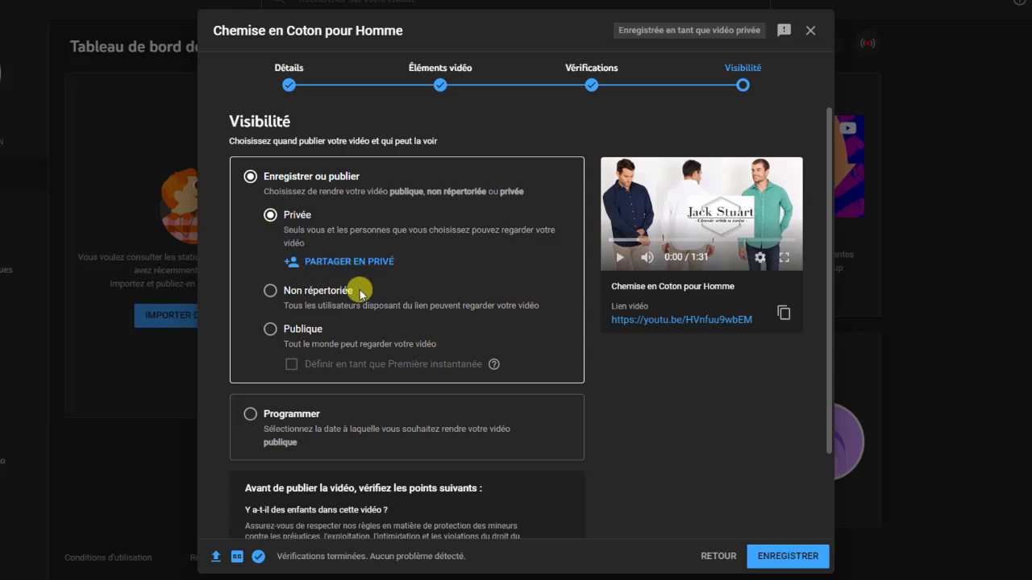
# Try Publique with instant Première, then switch visibility to Programmer
pyautogui.click(270, 330)
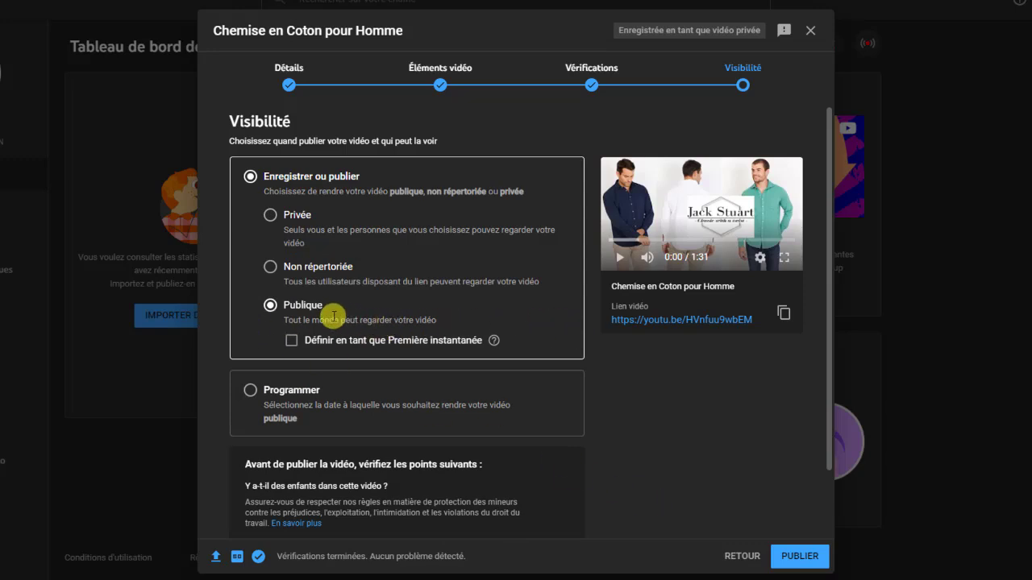
pyautogui.click(291, 344)
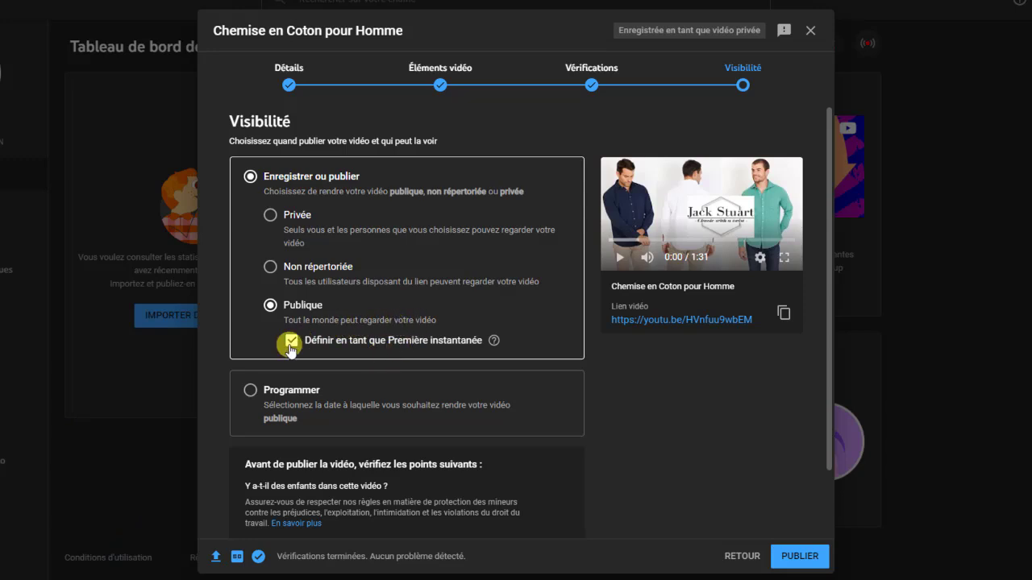
pyautogui.click(252, 395)
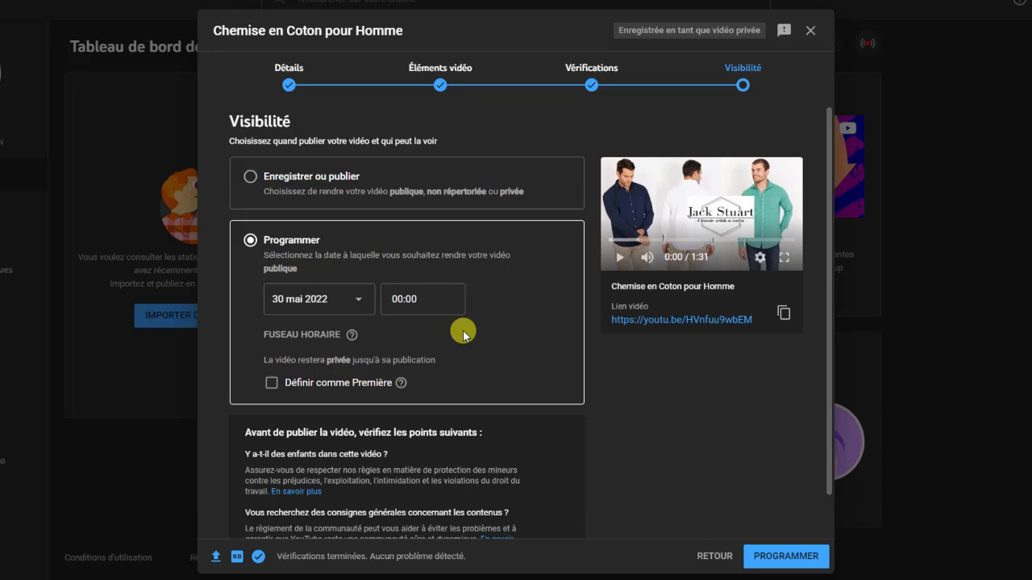
# Schedule publication for 1 juin 2022 at 10:00 and set it as a Première
pyautogui.click(357, 302)
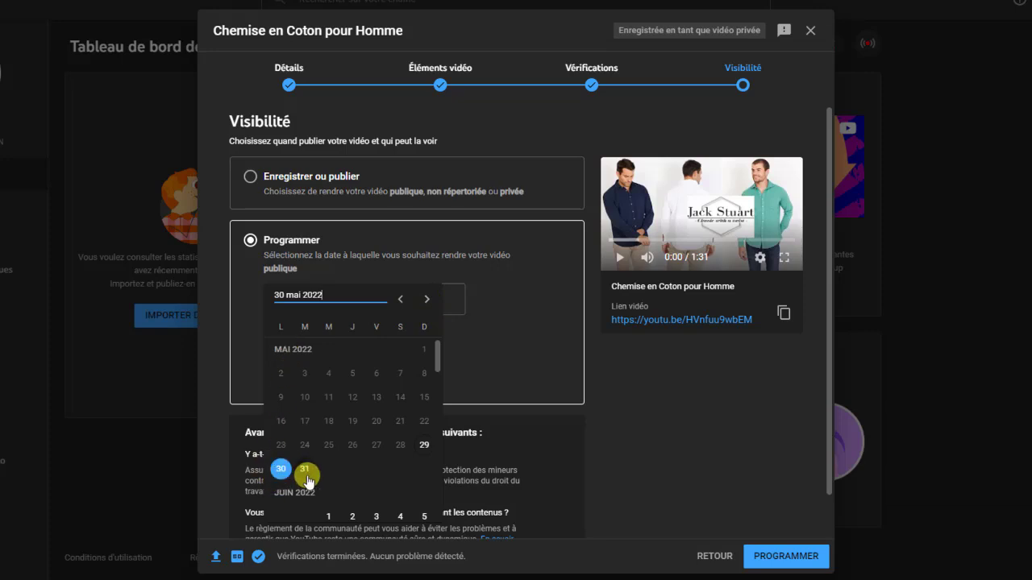
pyautogui.click(426, 302)
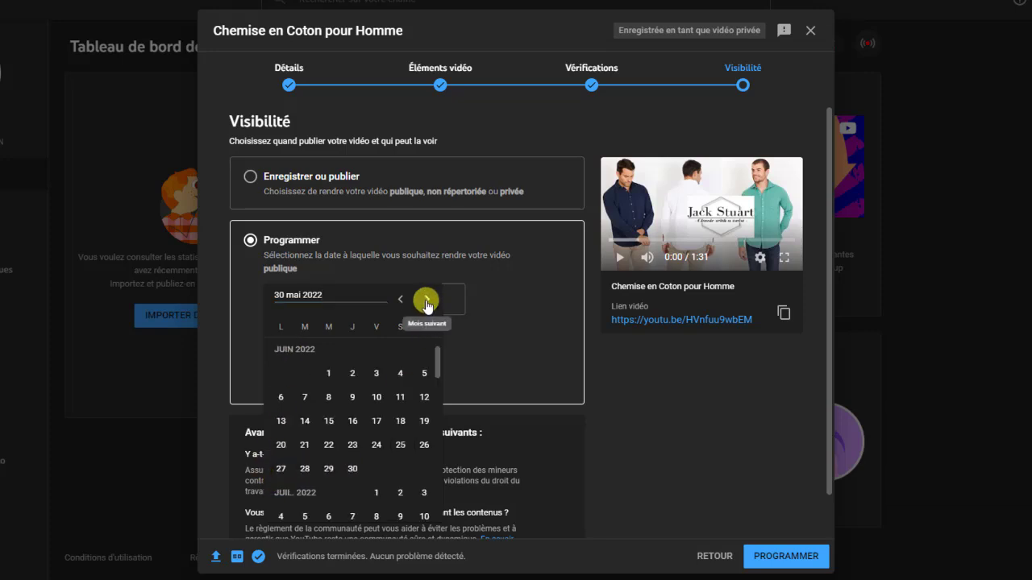
pyautogui.click(325, 381)
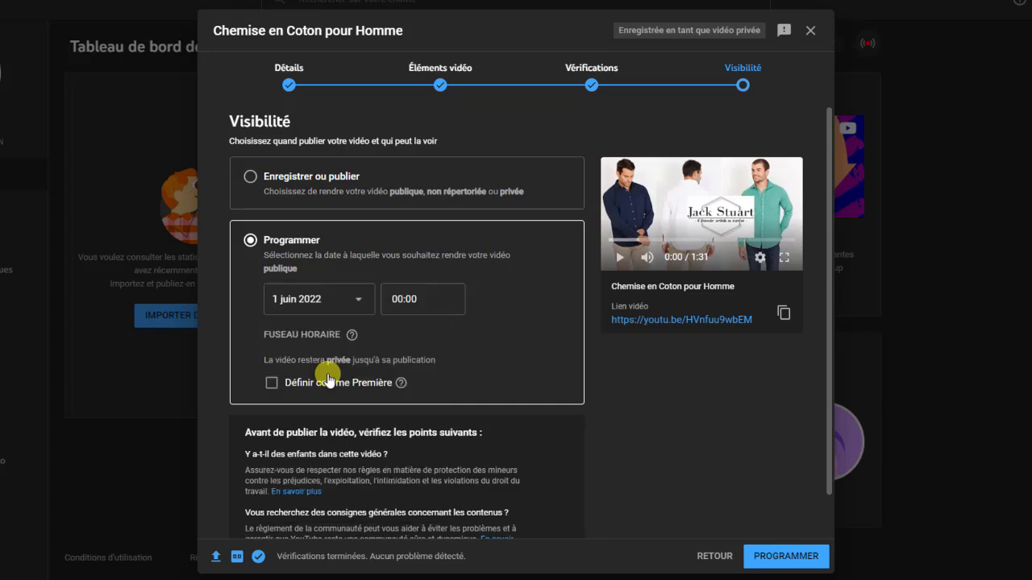
pyautogui.click(428, 295)
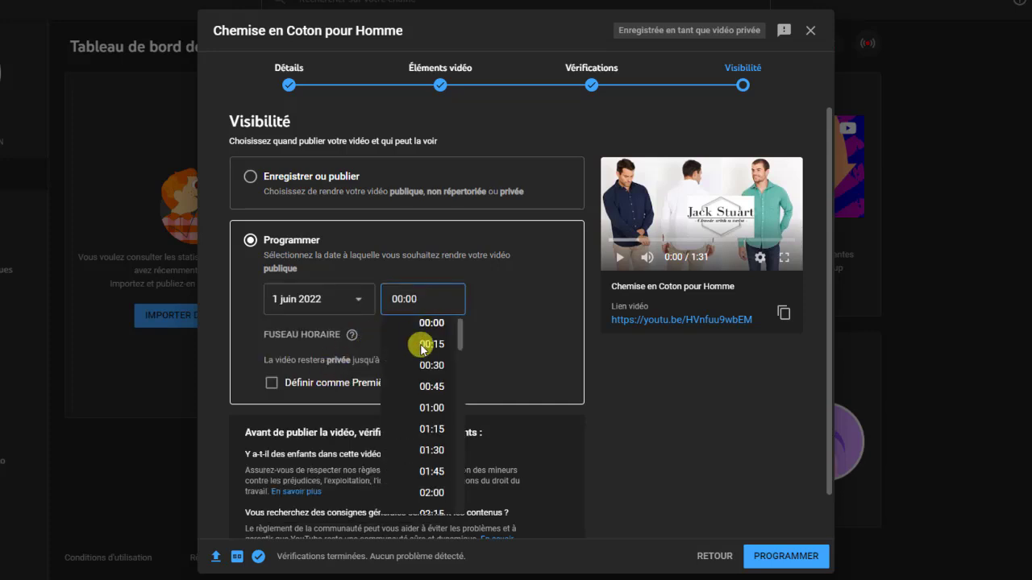
pyautogui.scroll(-6, 423, 407)
pyautogui.scroll(-4, 426, 411)
pyautogui.scroll(1, 427, 407)
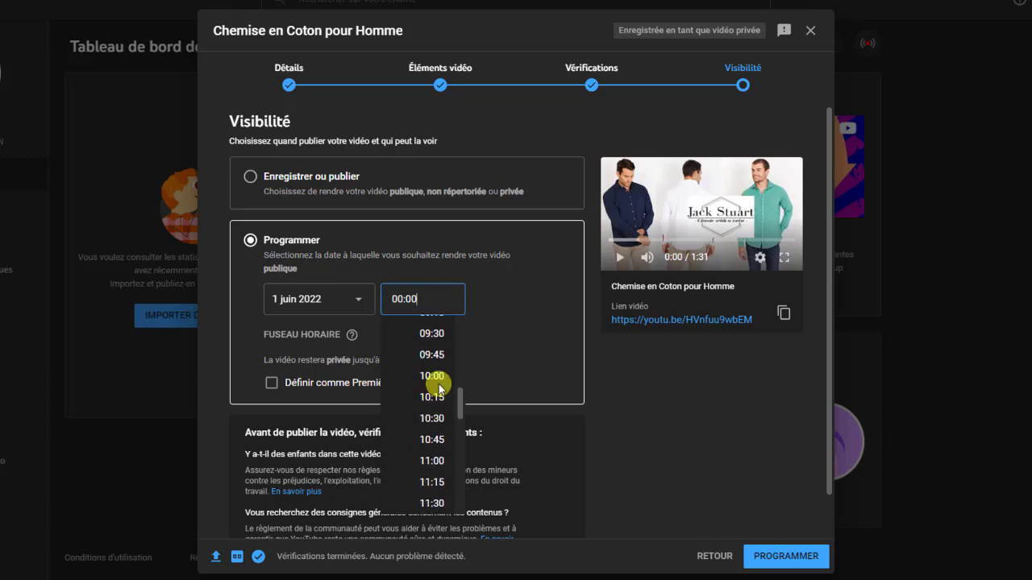
pyautogui.click(433, 377)
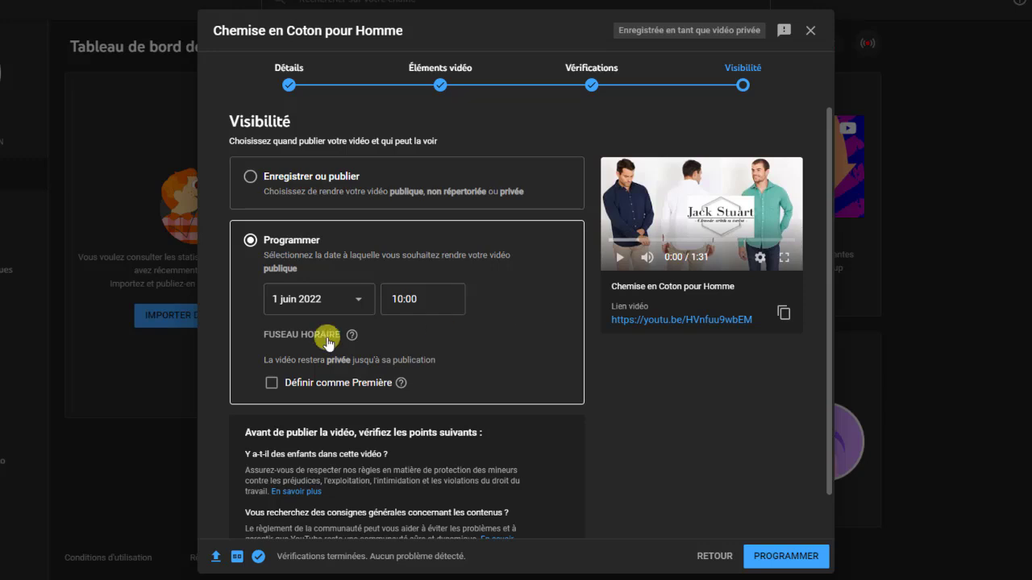
pyautogui.click(273, 383)
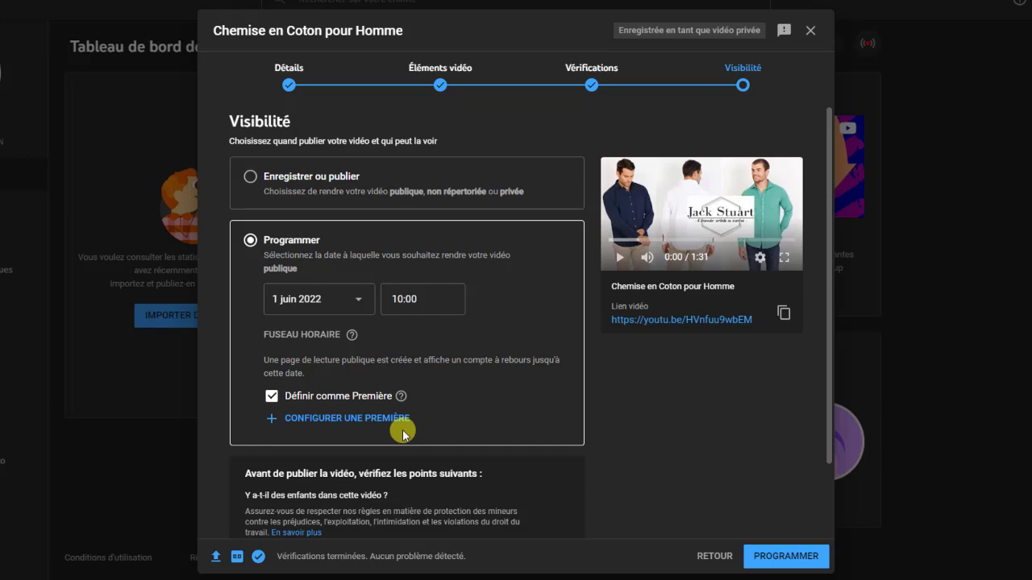
# Switch to Enregistrer ou publier as Publique with instant Première unticked
pyautogui.click(250, 176)
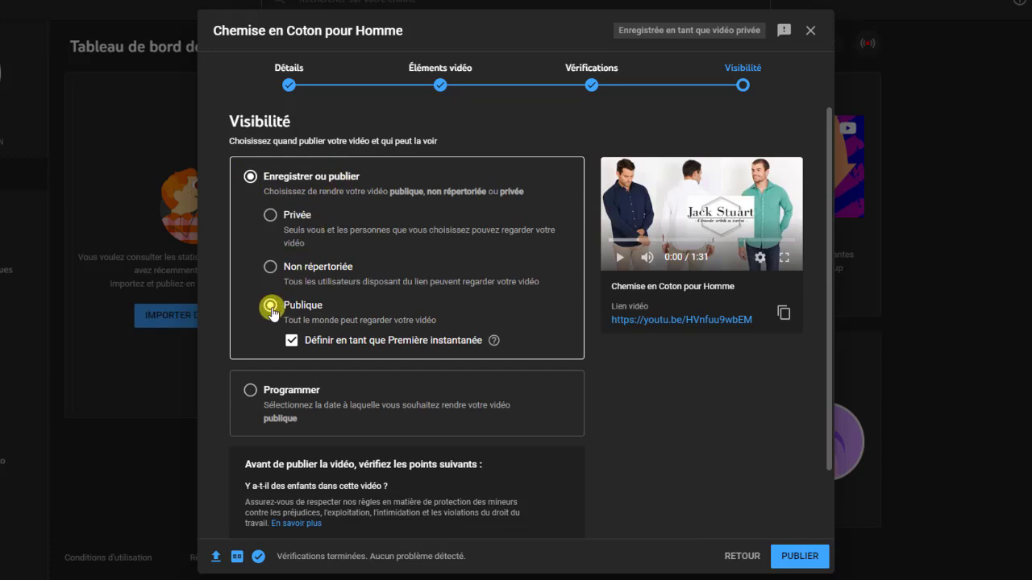
pyautogui.click(292, 343)
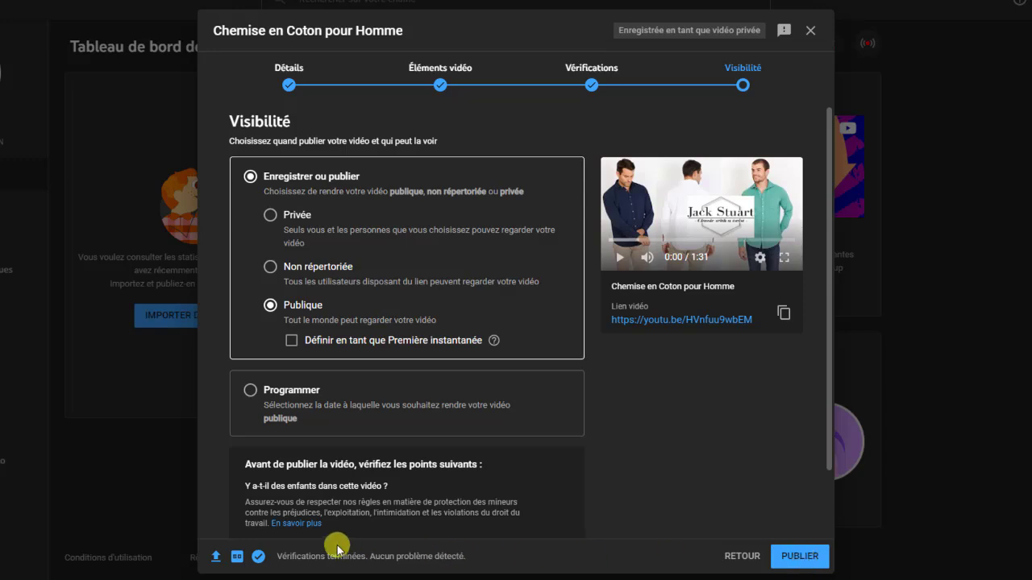
# Publish the video, copy its youtu.be link, and close the confirmation
pyautogui.click(799, 556)
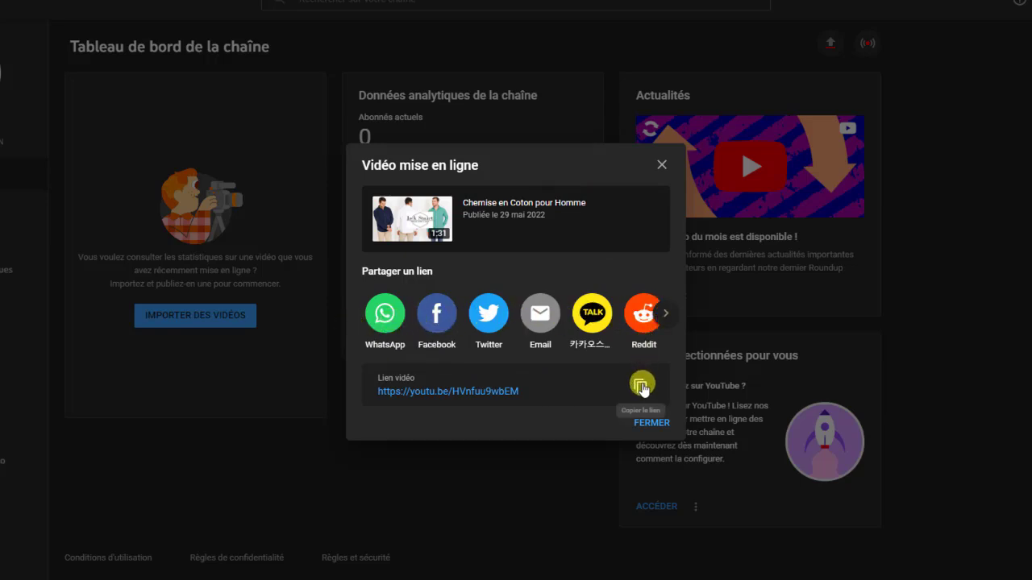
pyautogui.click(641, 387)
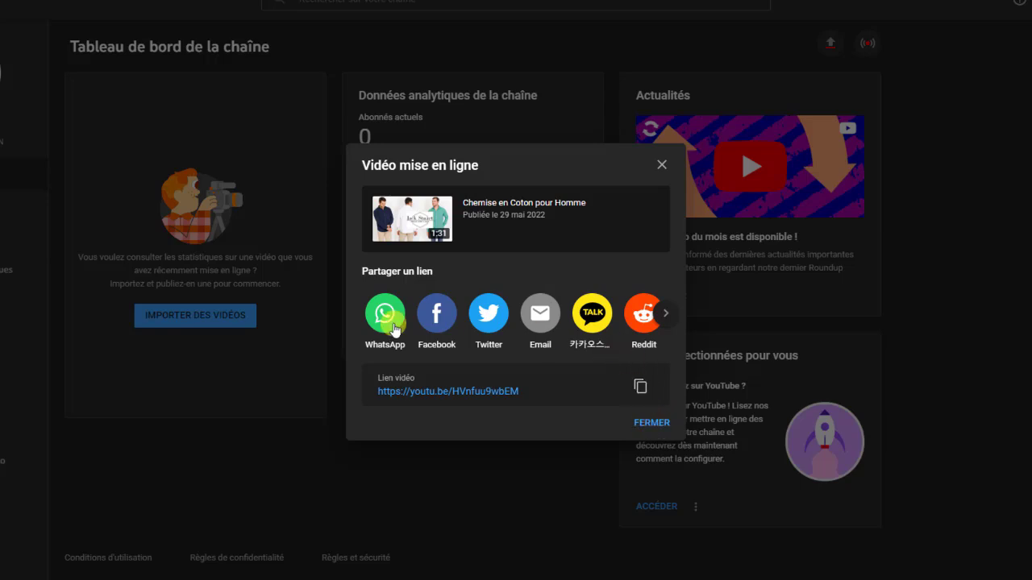
pyautogui.click(639, 387)
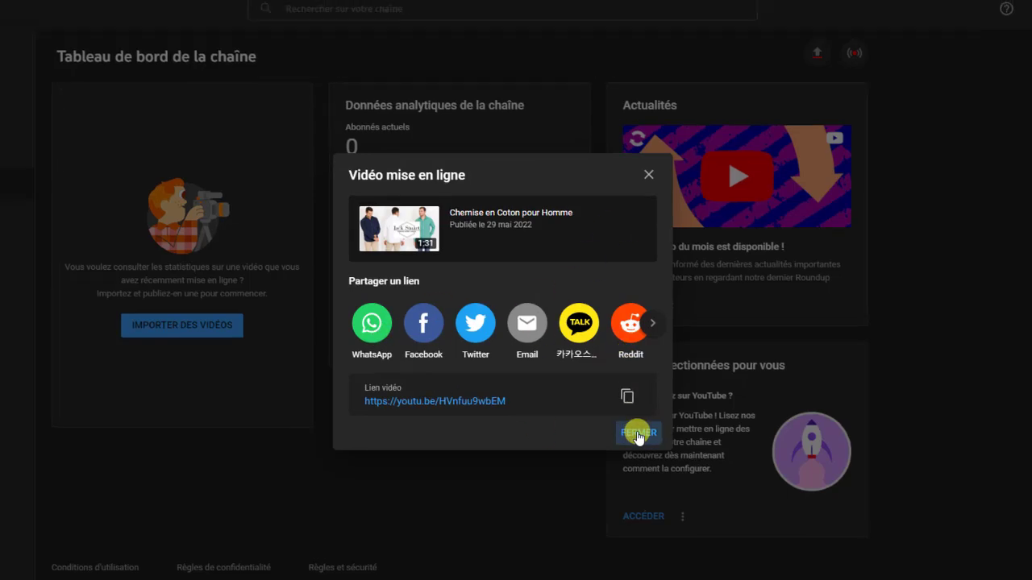
pyautogui.click(641, 431)
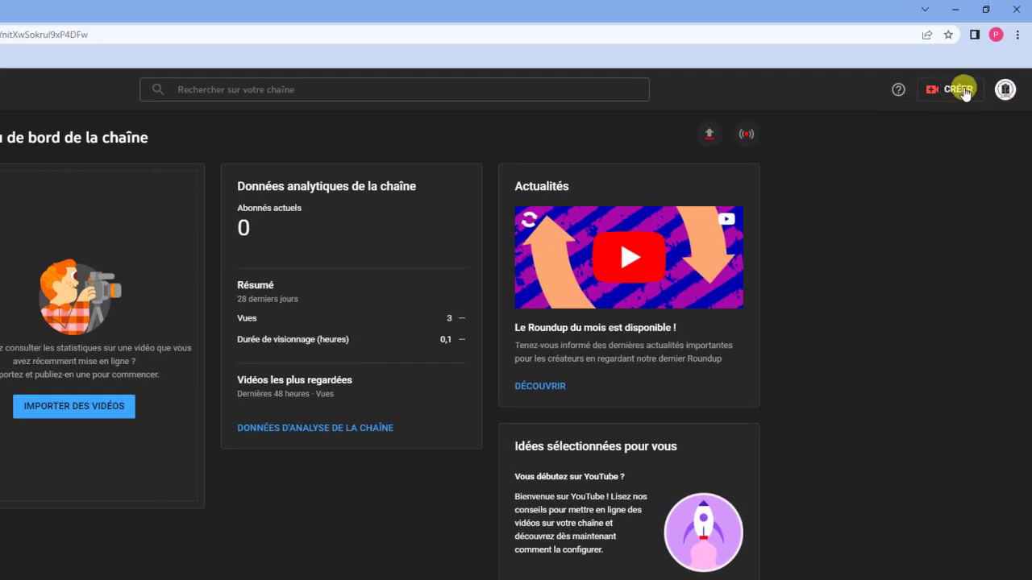
# Post the shirt video's link as a community post on the other channel, then delete it
pyautogui.click(956, 90)
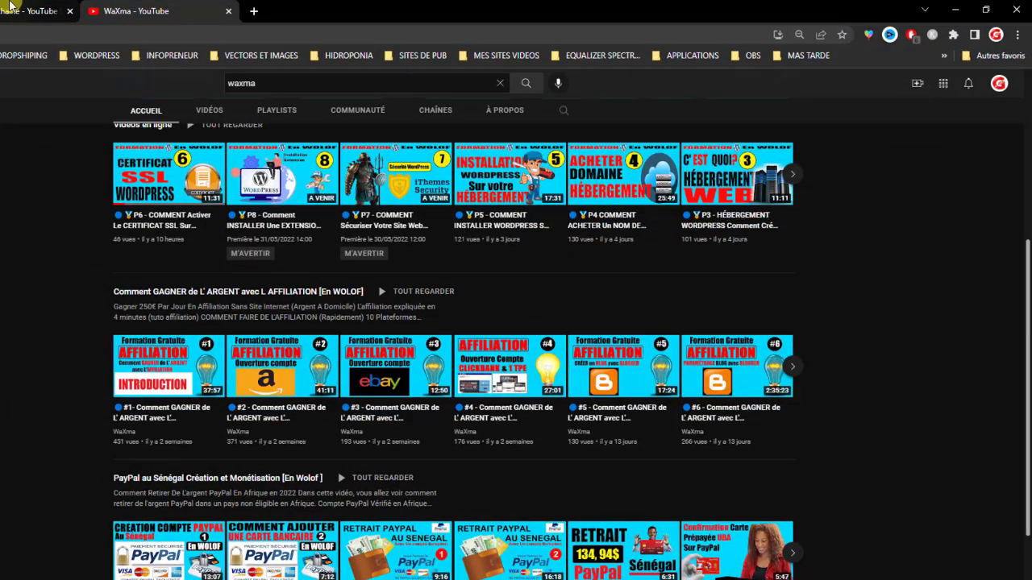
pyautogui.click(16, 9)
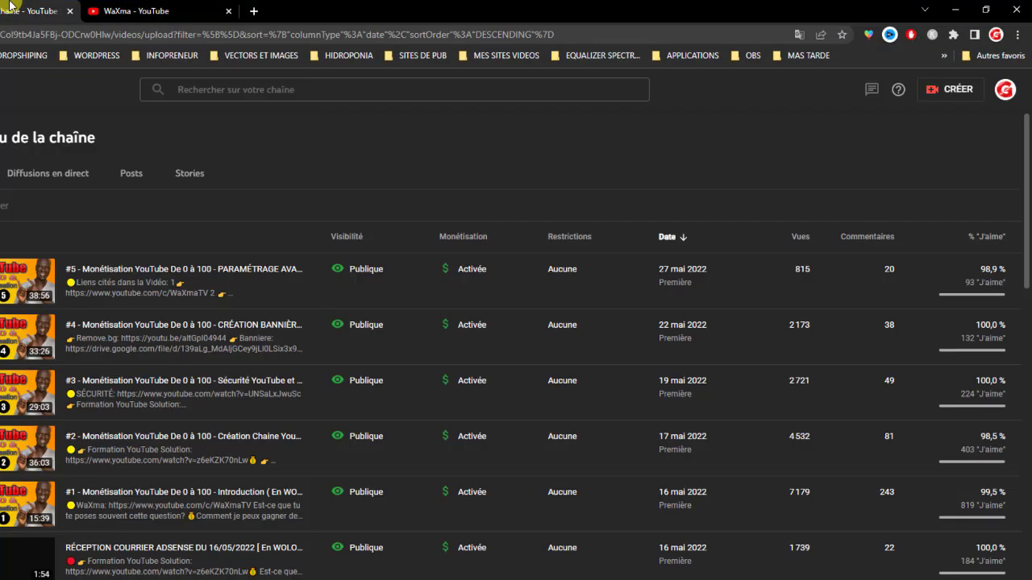
pyautogui.click(954, 88)
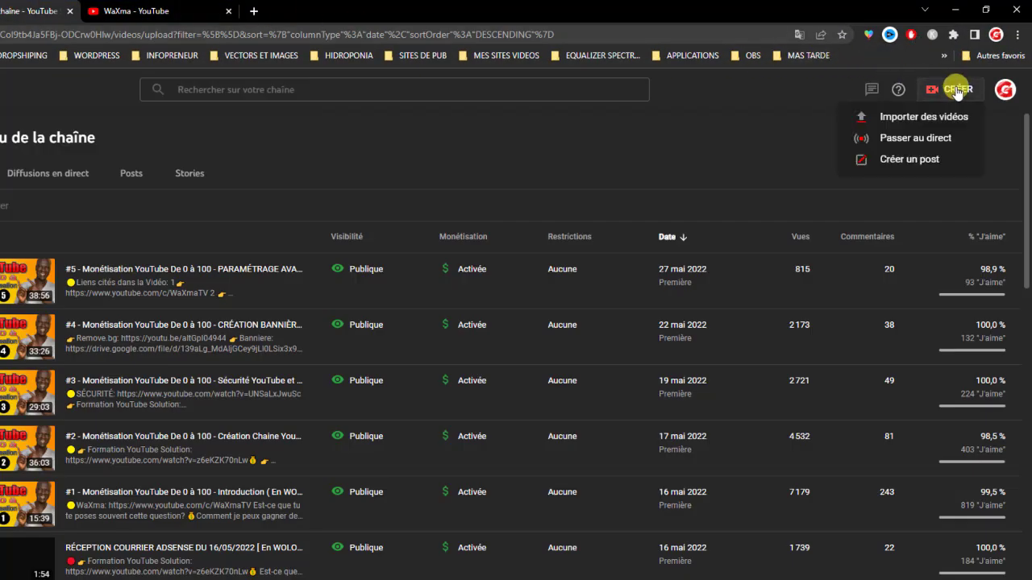
pyautogui.click(909, 159)
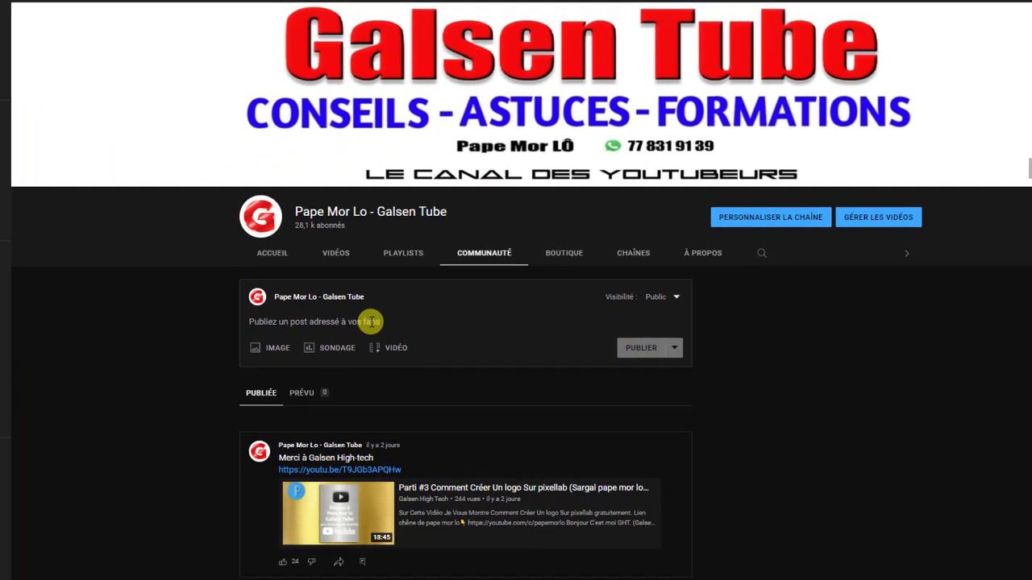
pyautogui.hotkey('ctrl', 'v')
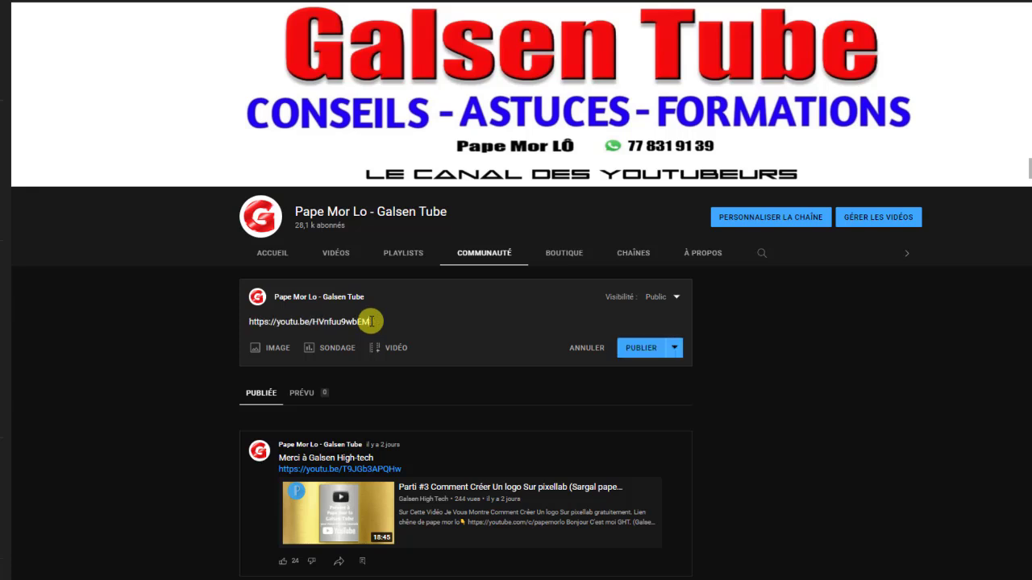
pyautogui.click(634, 347)
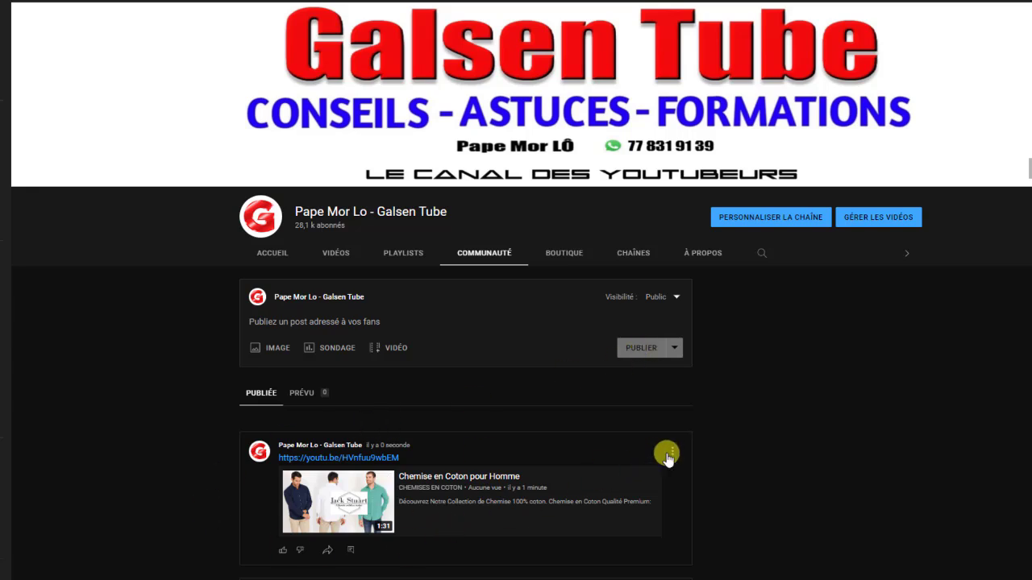
pyautogui.click(673, 452)
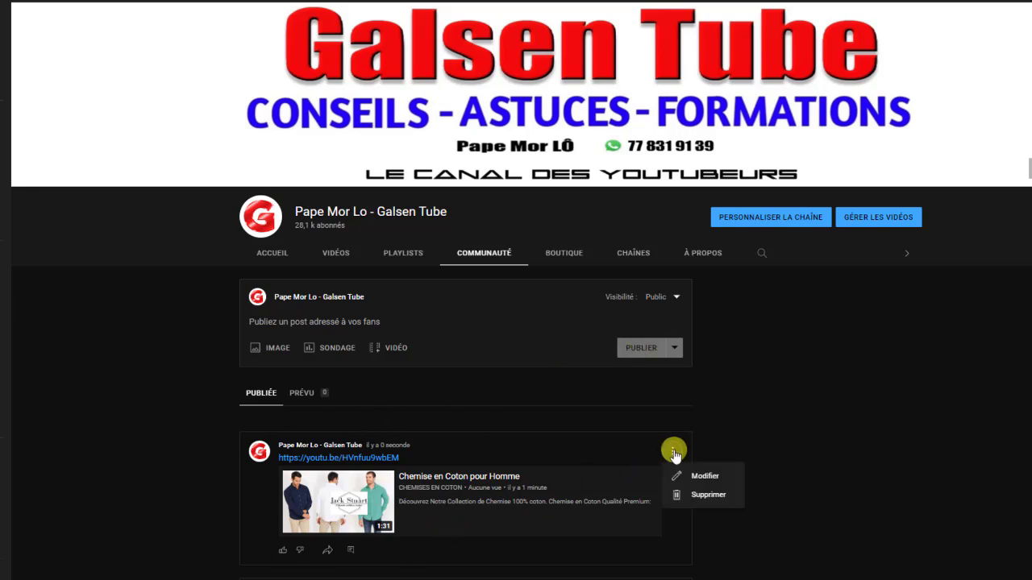
pyautogui.click(706, 494)
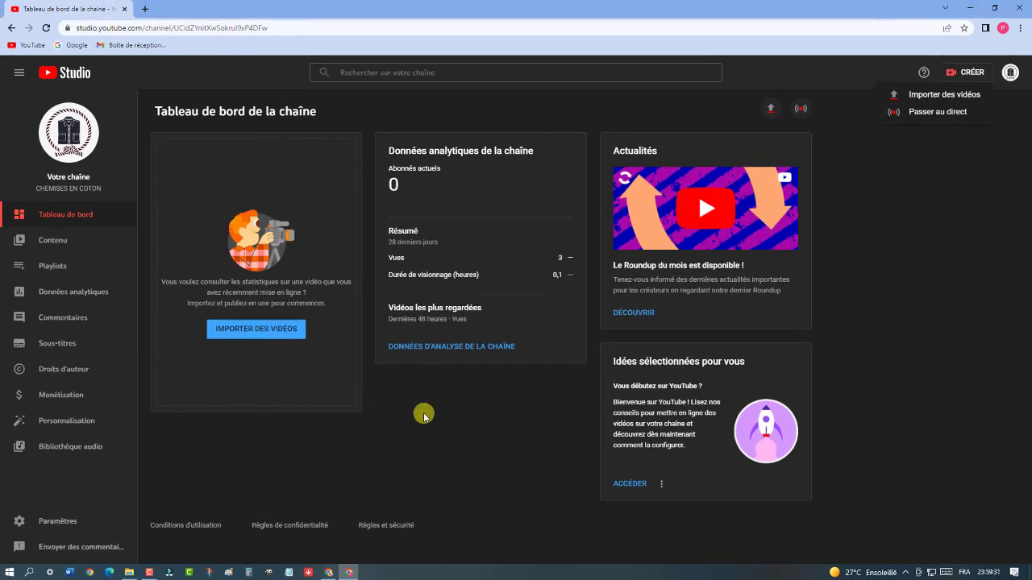
# Open Contenu to see 'Chemise en Coton pour Homme' listed as Publique, 29 mai 2022
pyautogui.click(58, 242)
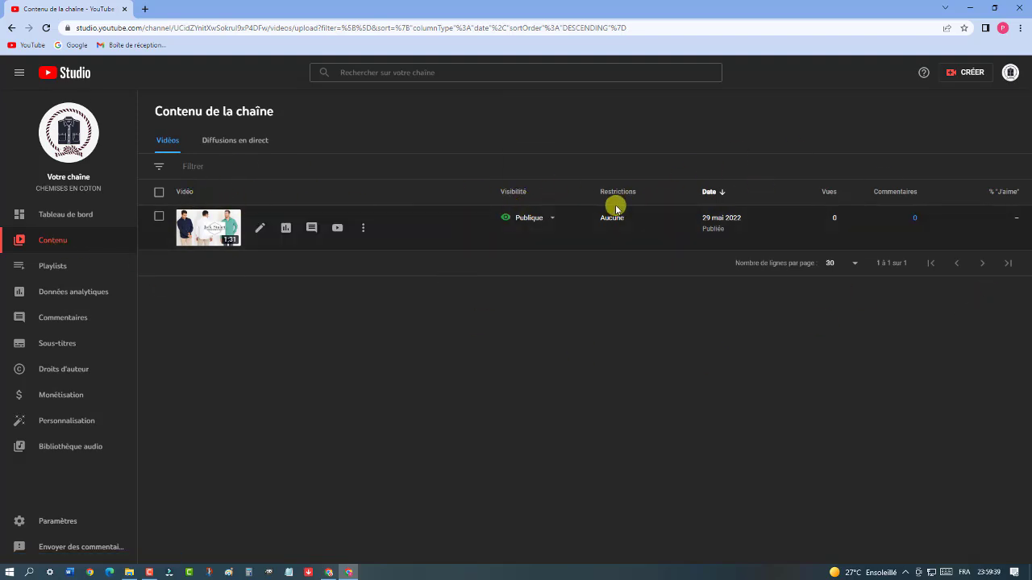
pyautogui.moveTo(616, 234)
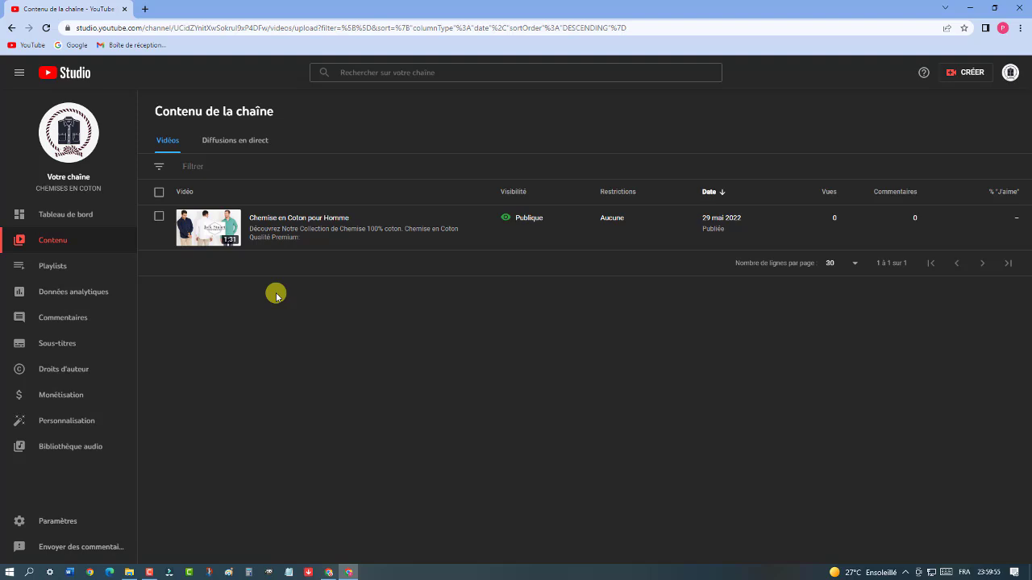
# Open a blank Notepad note, centre its window, then minimize it to show the content list
pyautogui.click(291, 575)
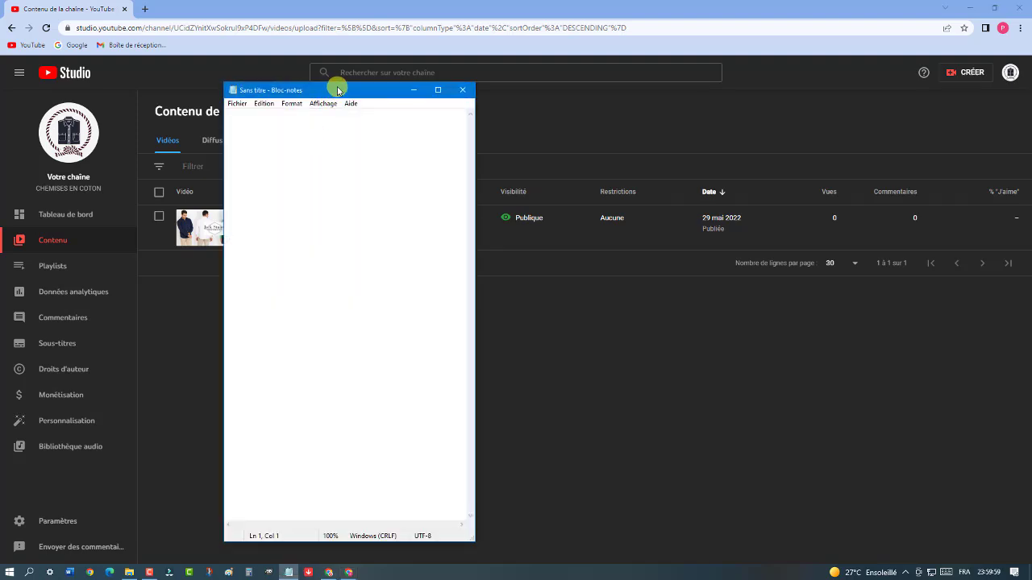
pyautogui.moveTo(339, 95); pyautogui.dragTo(482, 190)
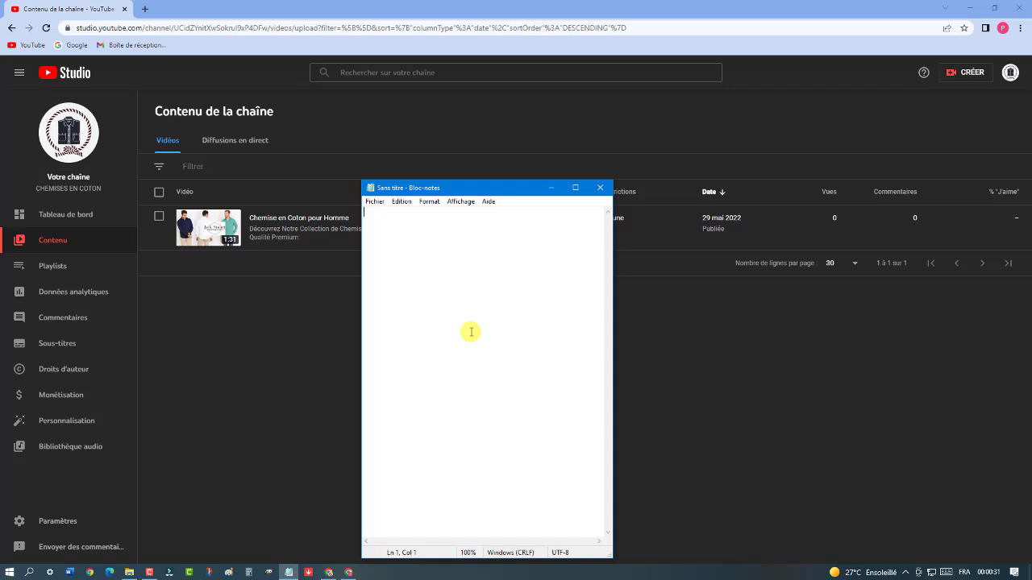
pyautogui.click(551, 187)
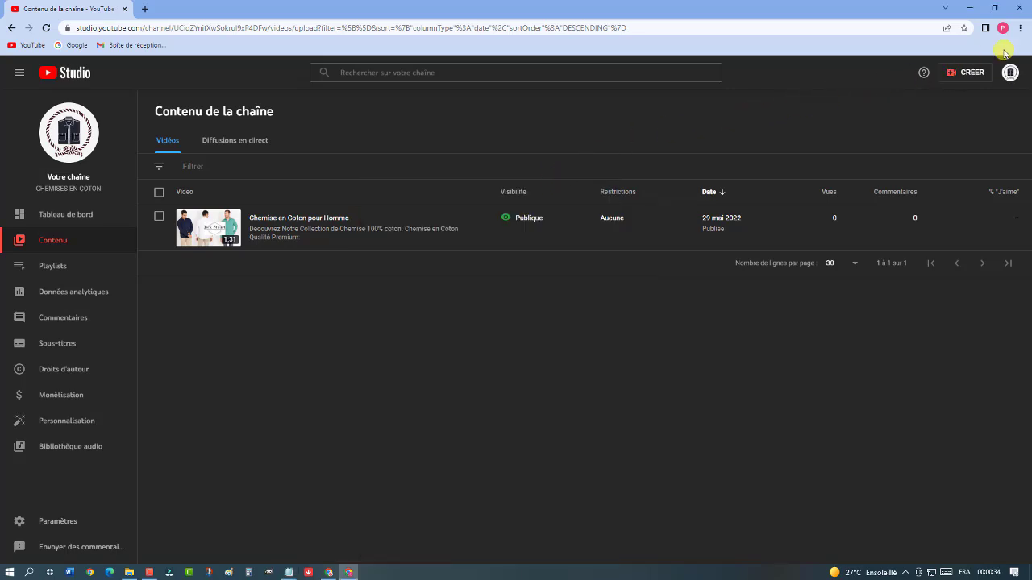
# Open Chrome's Settings from the browser's main menu
pyautogui.click(1020, 29)
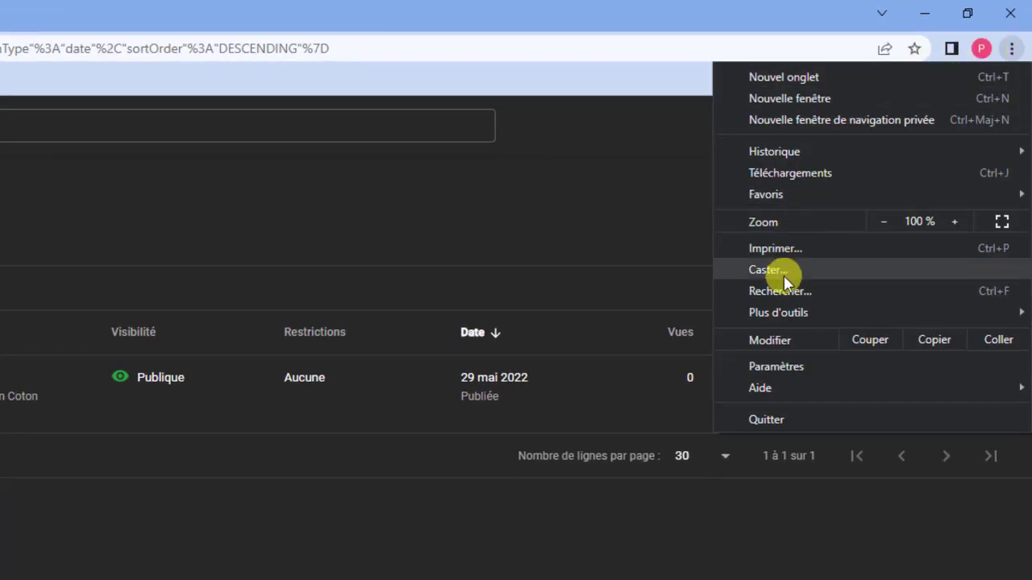
pyautogui.moveTo(800, 319)
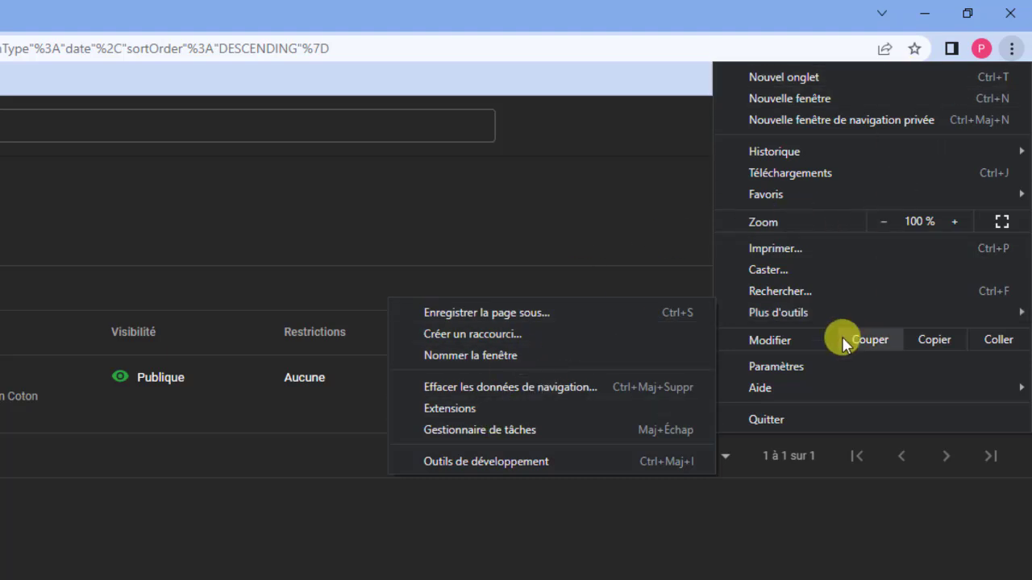
pyautogui.click(657, 211)
pyautogui.click(1011, 50)
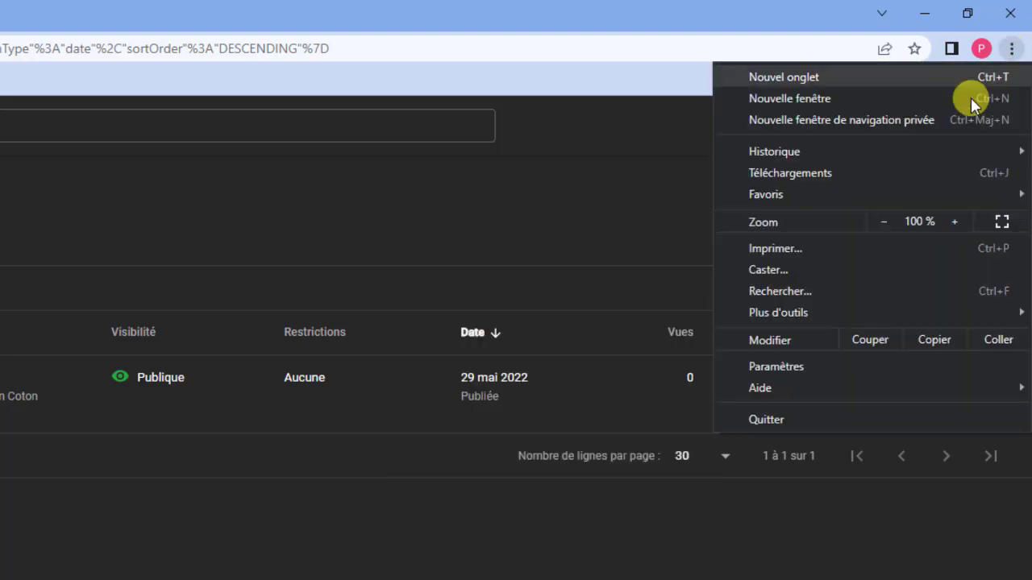
pyautogui.click(798, 366)
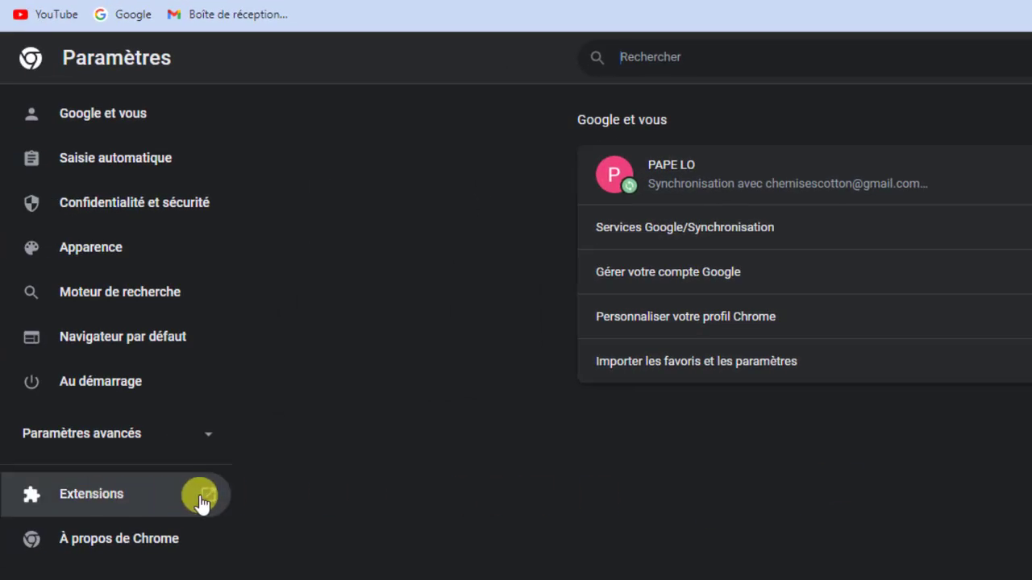
# Go to Chrome's Extensions page and open the Chrome Web Store from its side menu
pyautogui.click(89, 498)
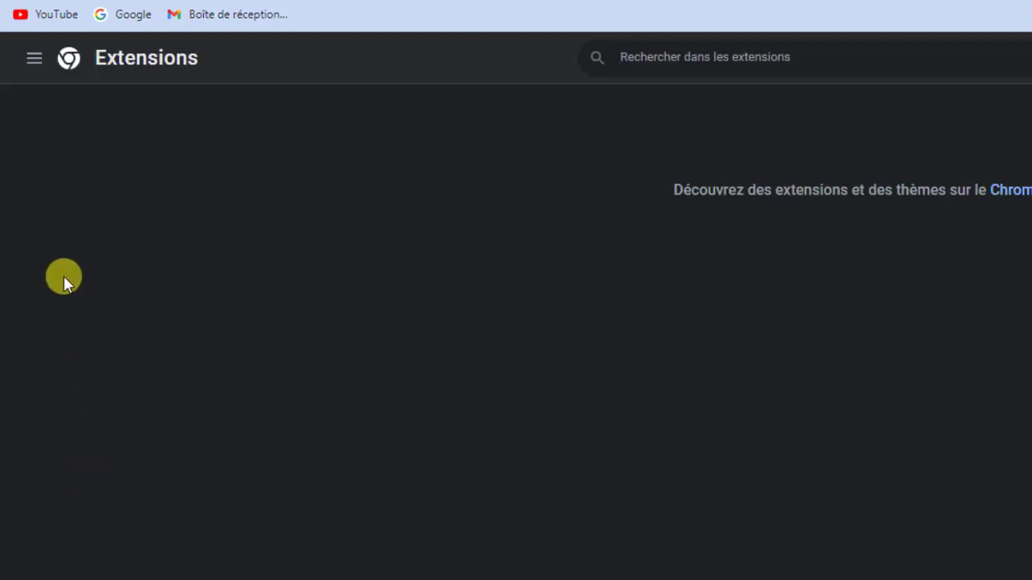
pyautogui.click(33, 60)
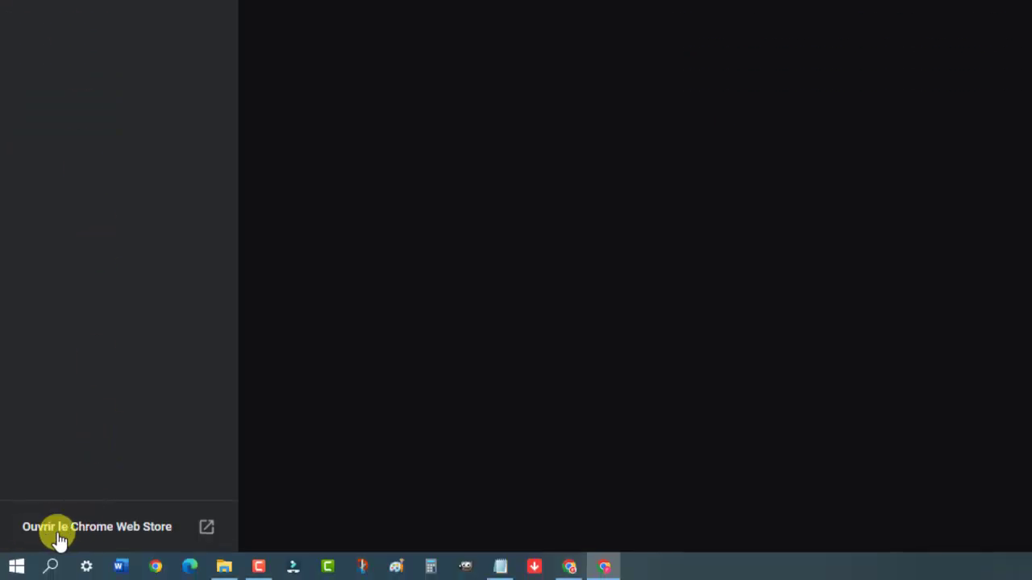
pyautogui.click(144, 527)
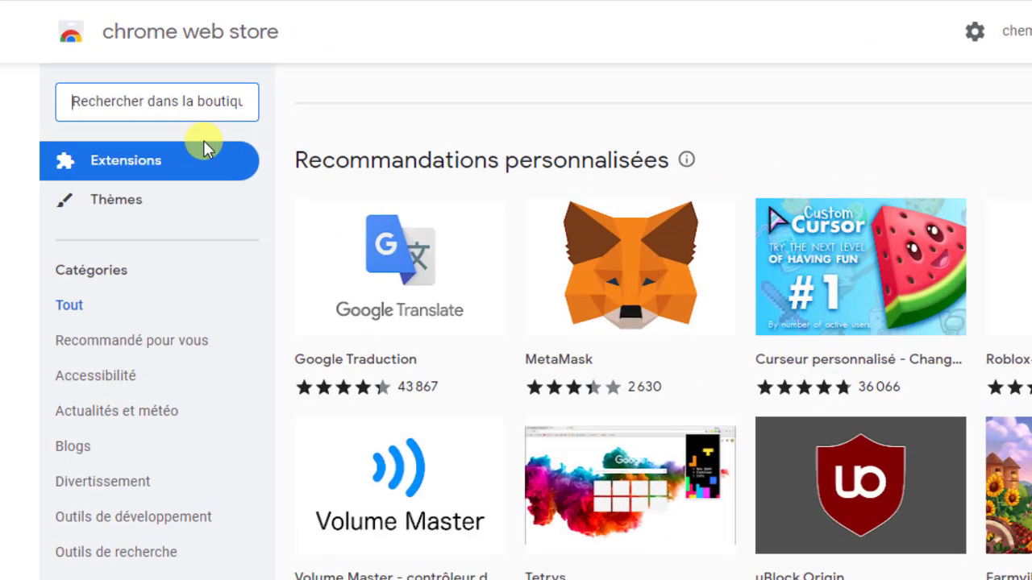
# Search the store for 'vidIQ' and add vidIQ Vision for YouTube to Chrome
pyautogui.write('vi')
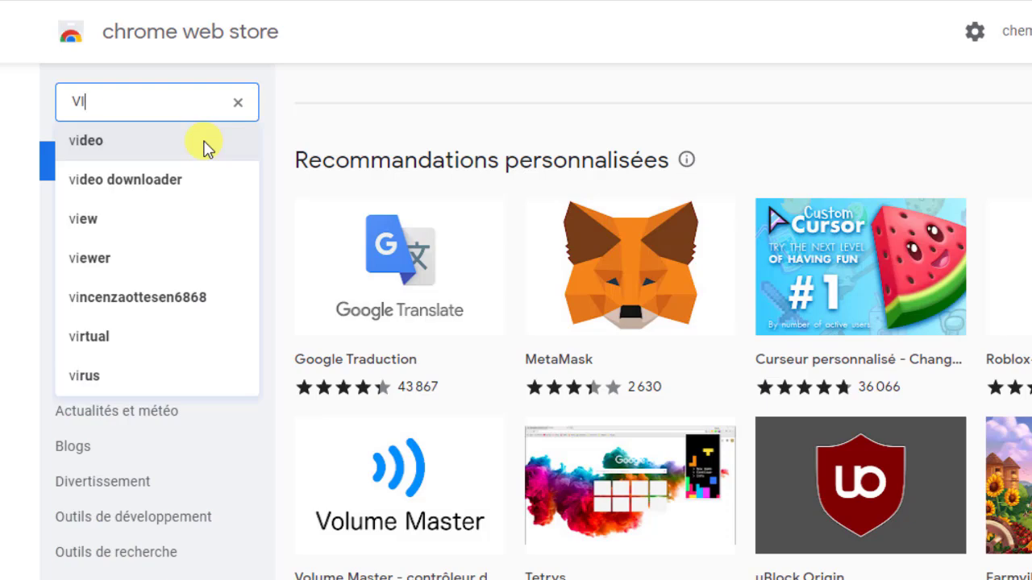
pyautogui.write('DIQ')
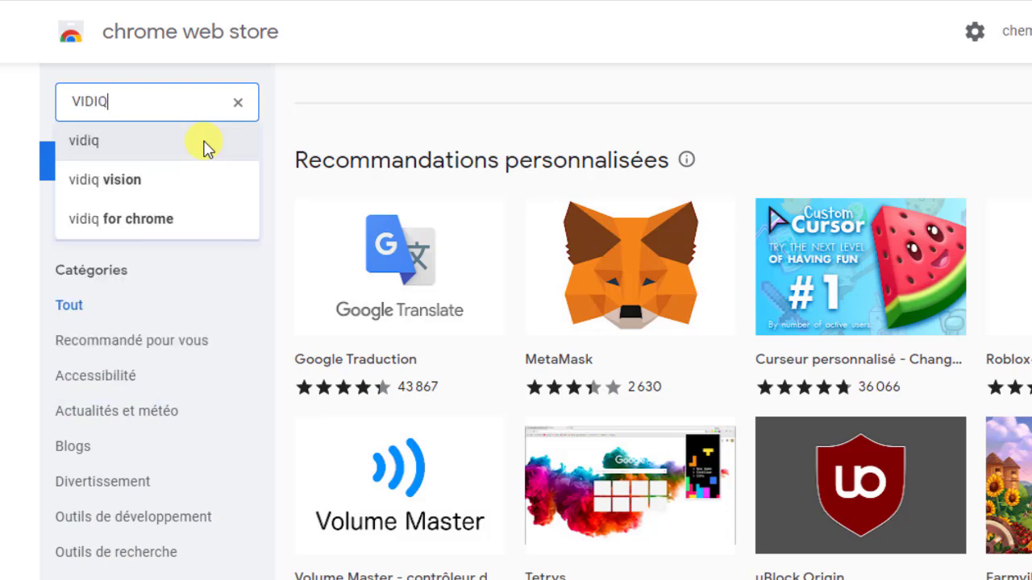
pyautogui.press('Return')
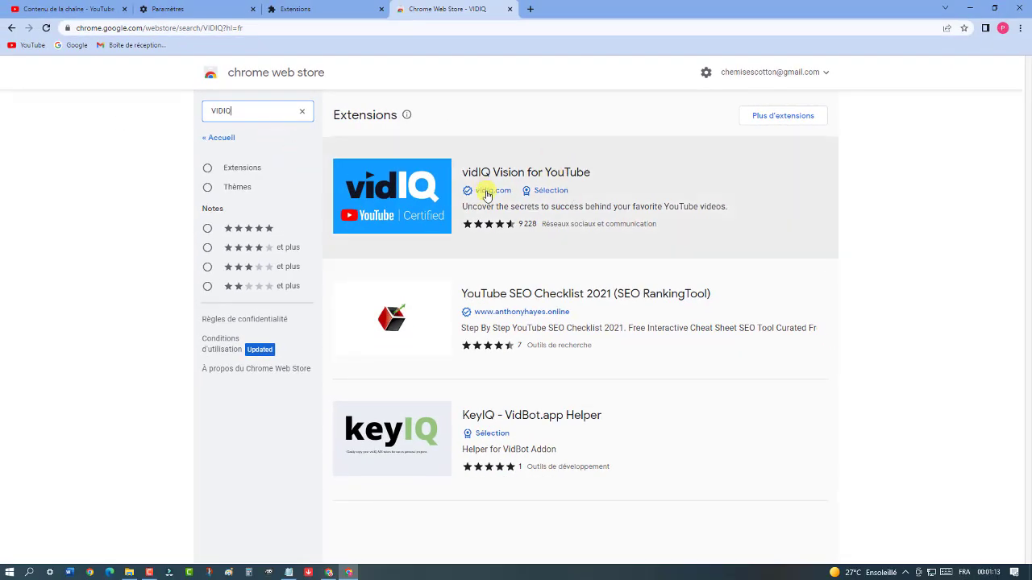
pyautogui.click(517, 180)
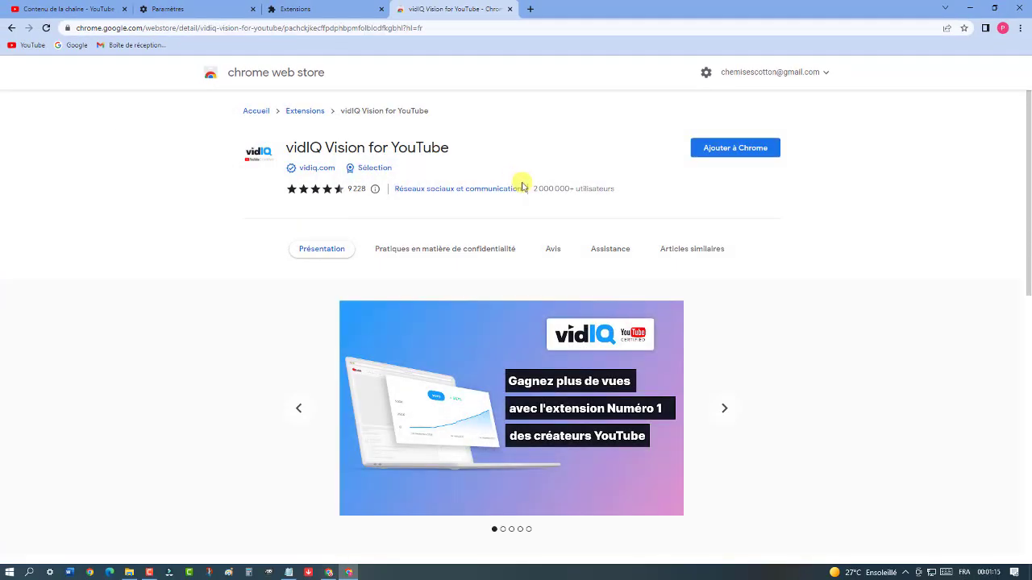
pyautogui.click(732, 150)
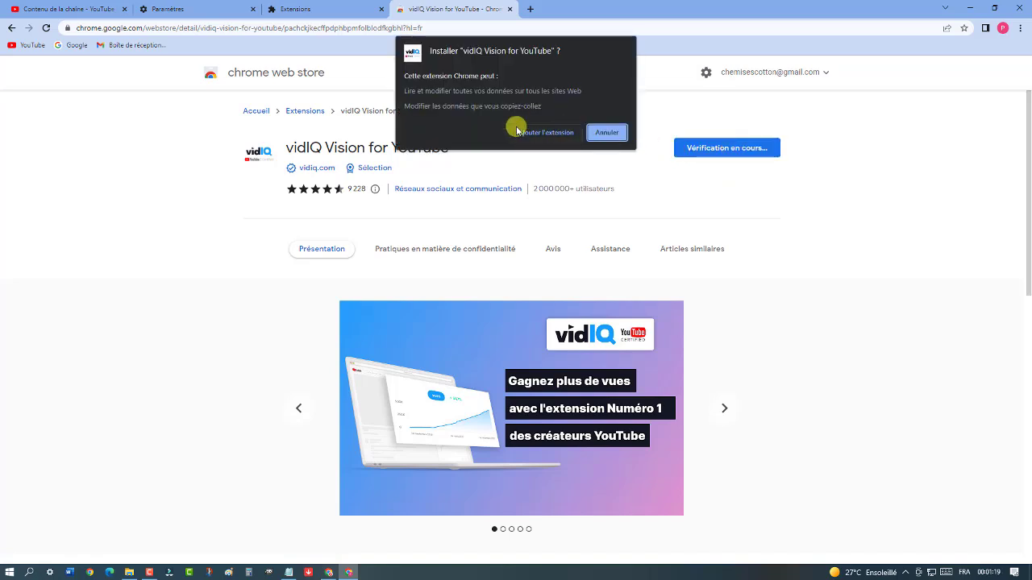
pyautogui.click(545, 135)
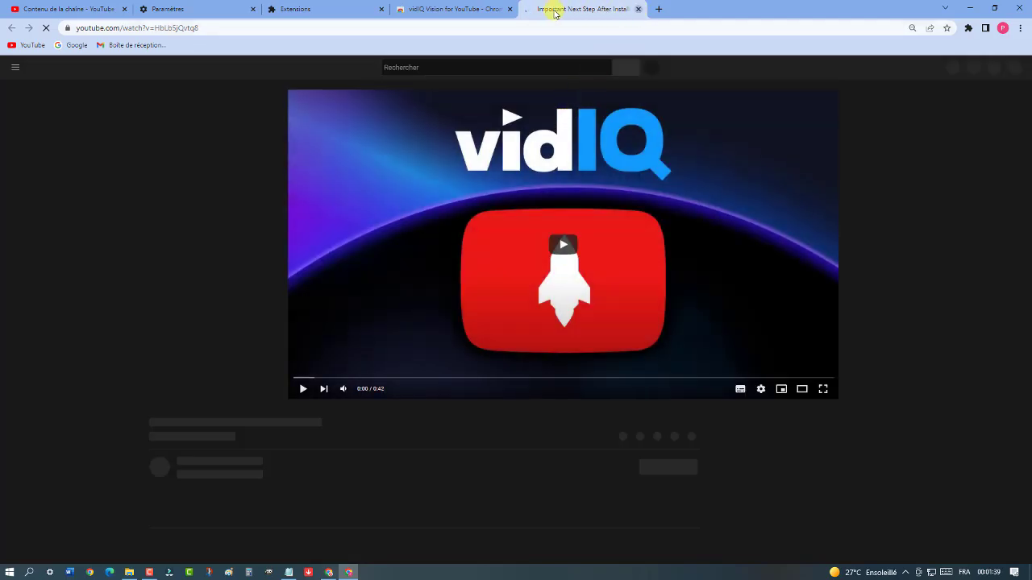
# Close the welcome, store, extensions and settings tabs to return to YouTube Studio
pyautogui.click(639, 9)
pyautogui.click(509, 9)
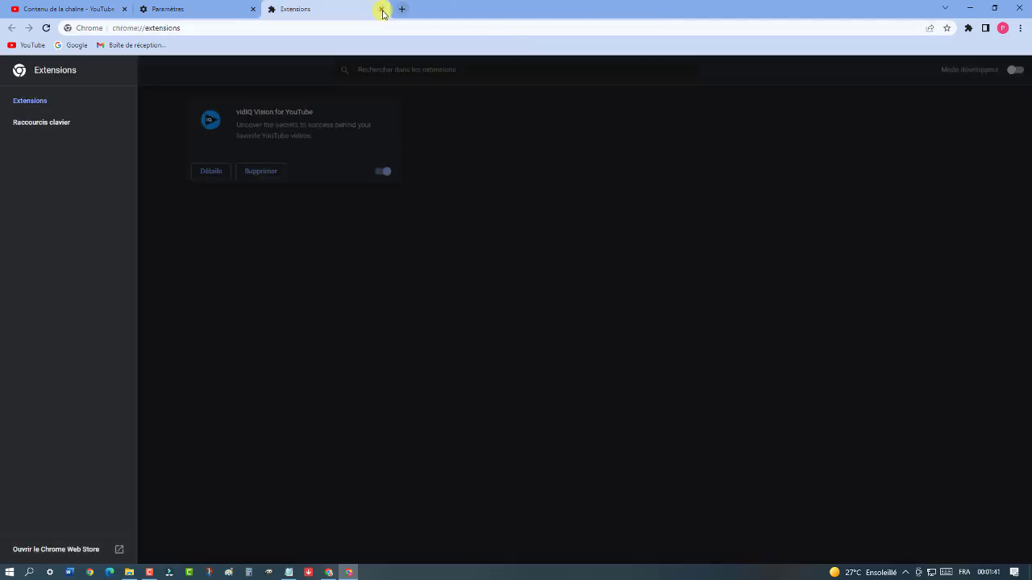
pyautogui.click(383, 8)
pyautogui.click(253, 9)
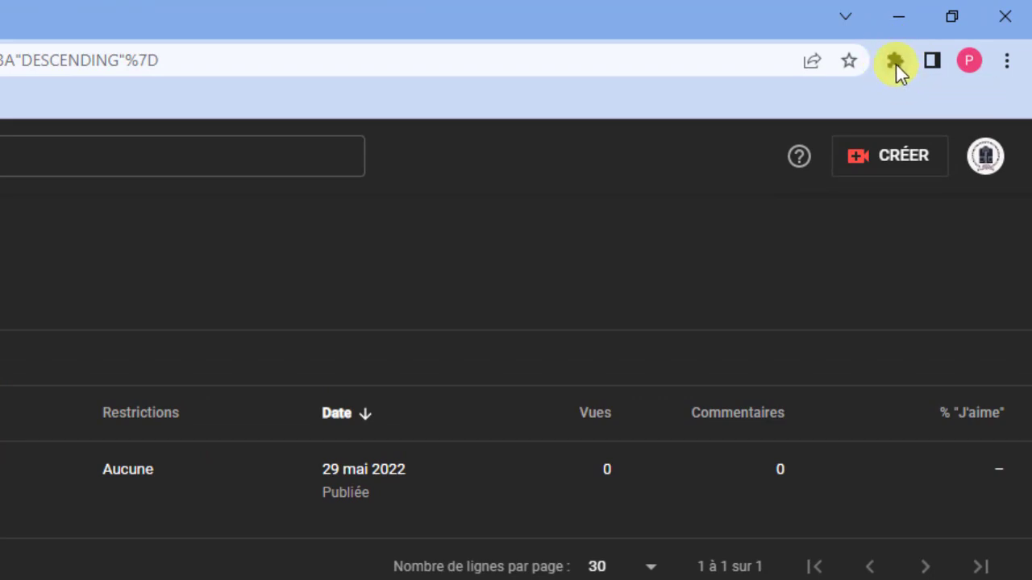
# Pin vidIQ Vision for YouTube to the Chrome toolbar
pyautogui.click(895, 62)
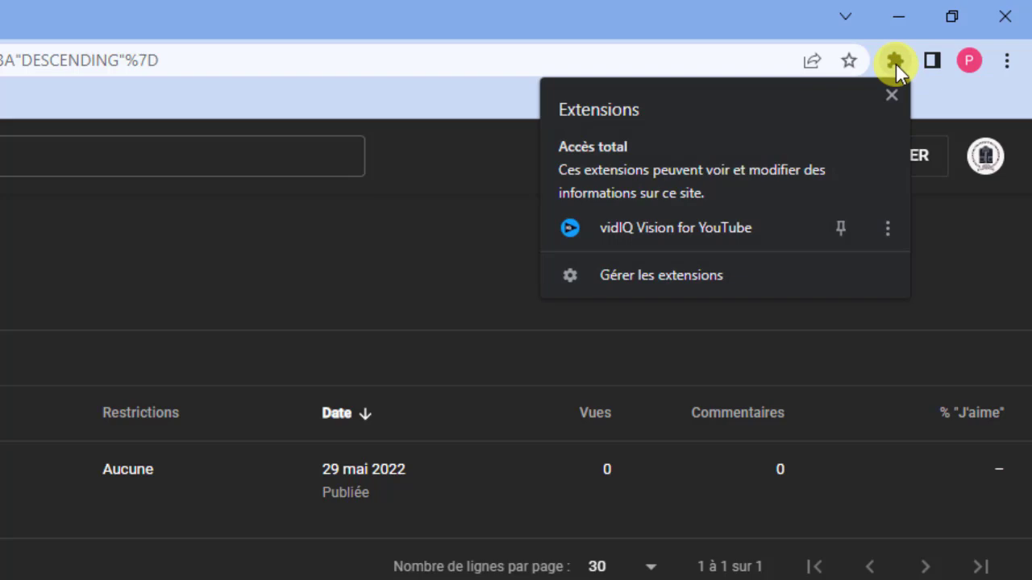
pyautogui.click(631, 224)
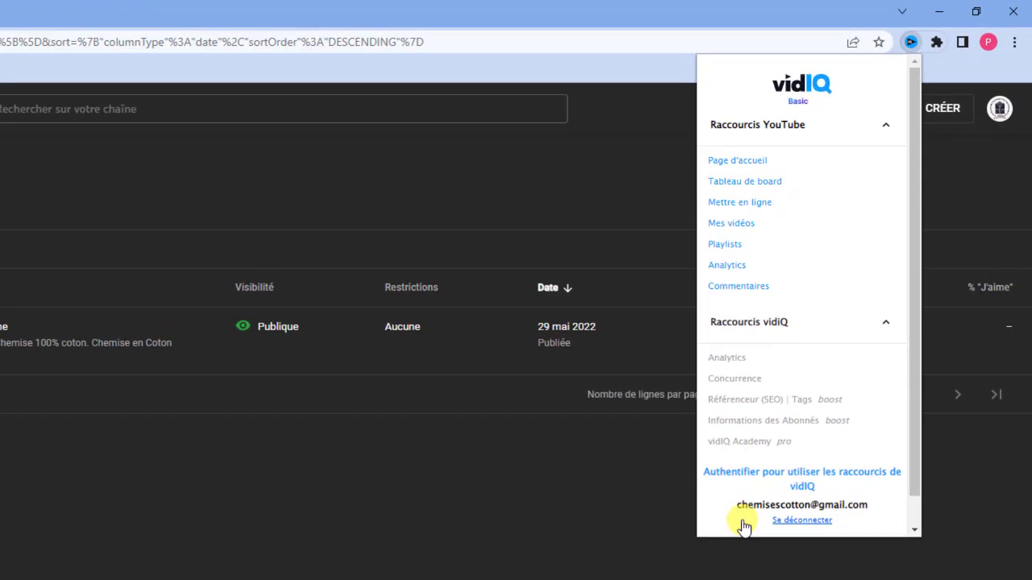
pyautogui.scroll(-1, 915, 478)
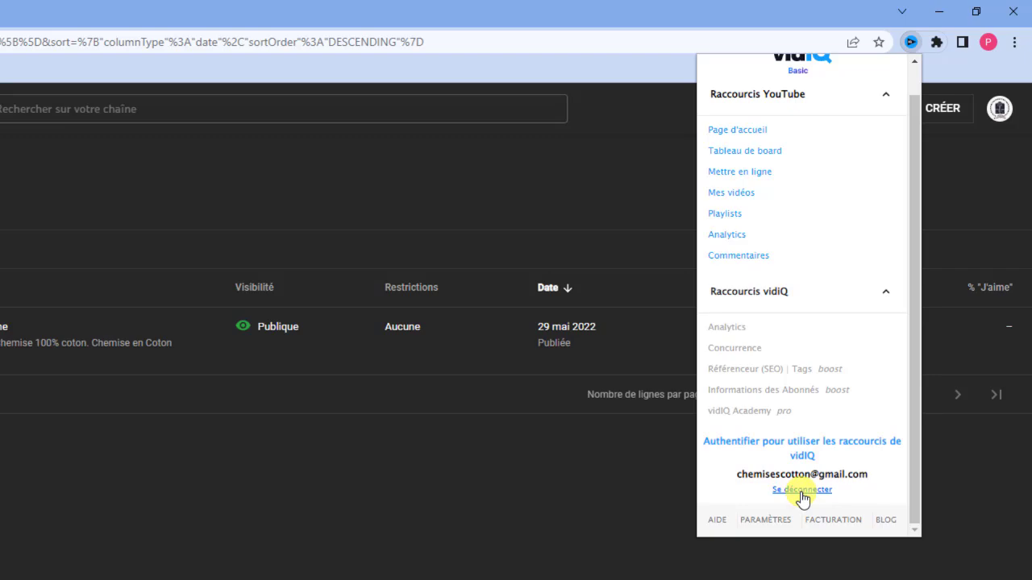
# Sign out of vidIQ, sign back in with the Google account, and close the success window
pyautogui.click(802, 492)
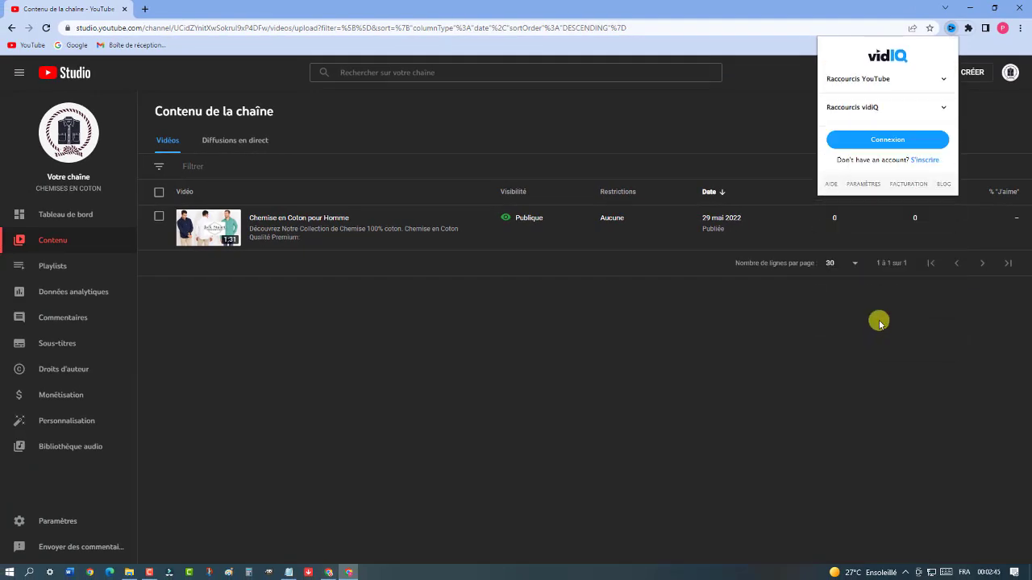
pyautogui.click(878, 140)
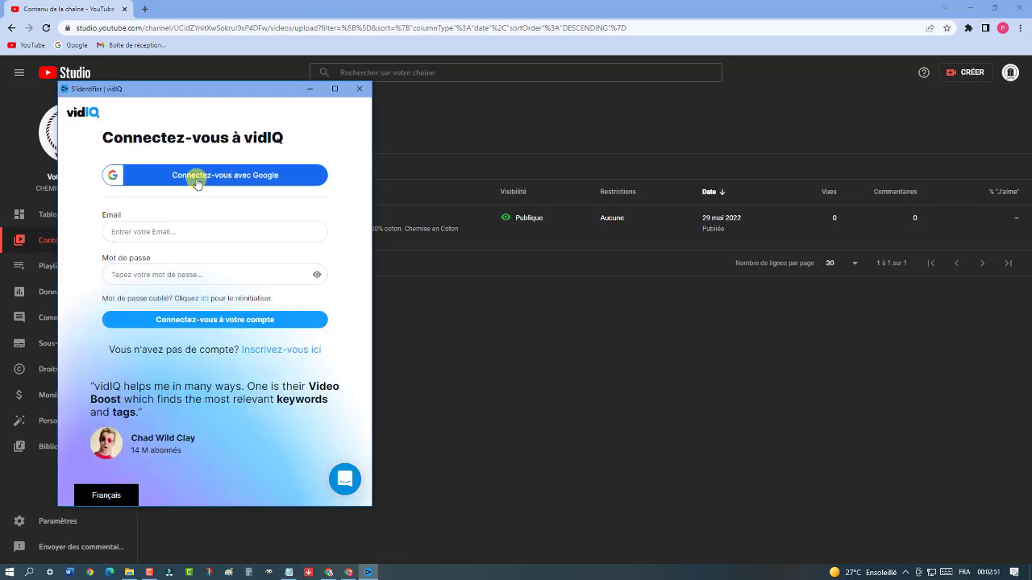
pyautogui.moveTo(251, 92); pyautogui.dragTo(516, 87)
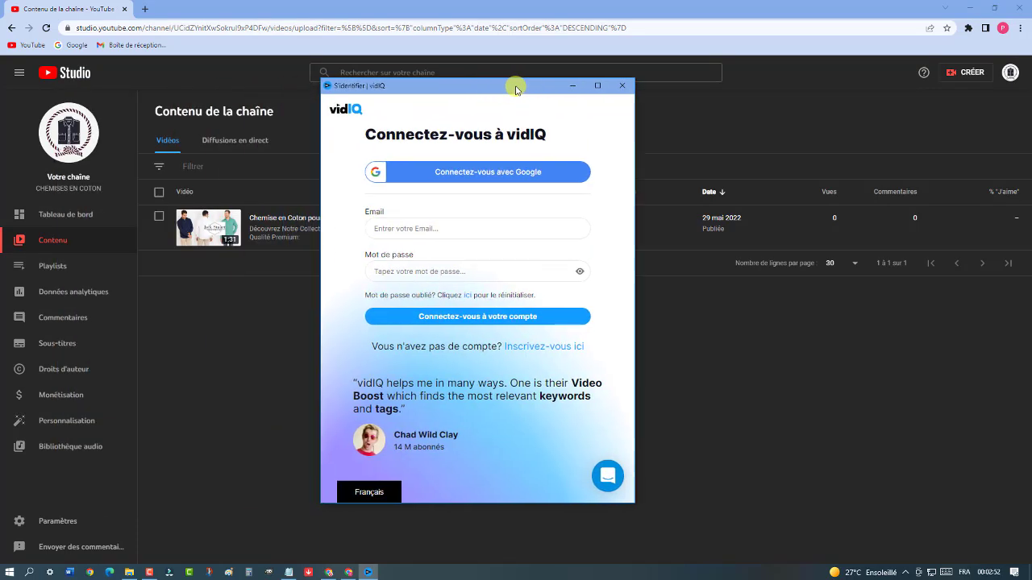
pyautogui.click(490, 172)
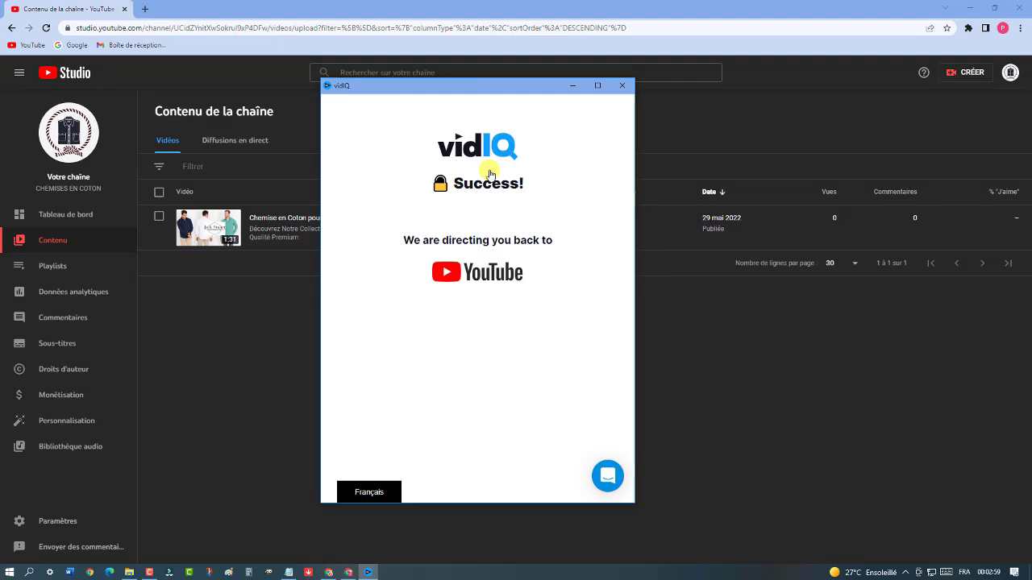
pyautogui.click(622, 86)
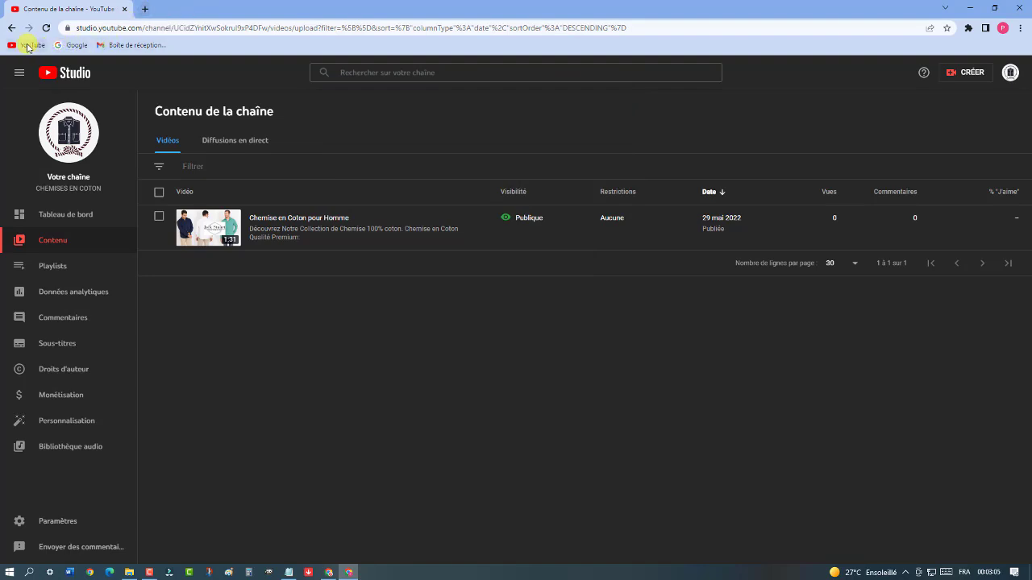
# Open YouTube from the bookmark, go to the Home feed, and browse videos showing vidIQ VPH figures
pyautogui.click(142, 10)
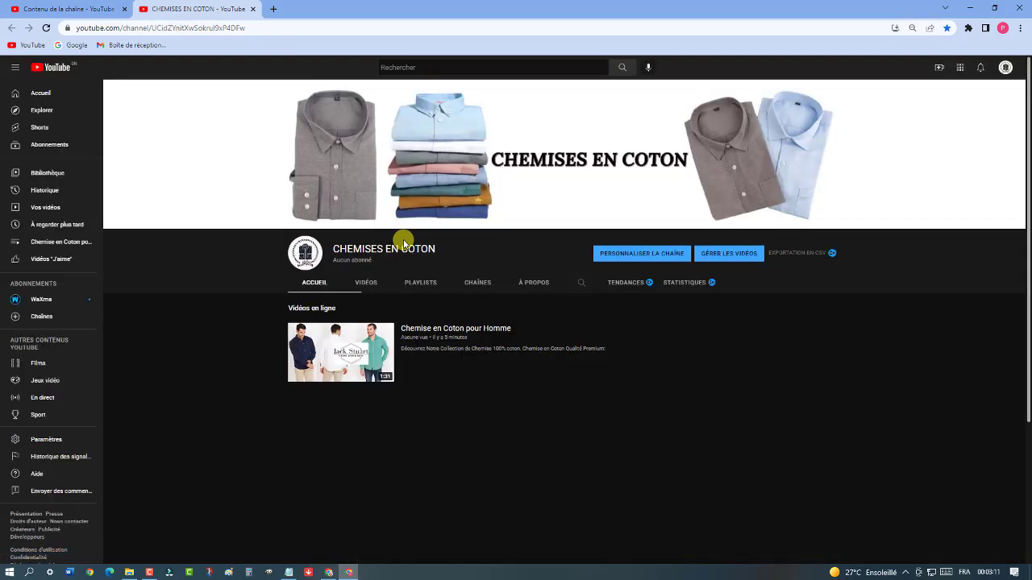
pyautogui.click(39, 93)
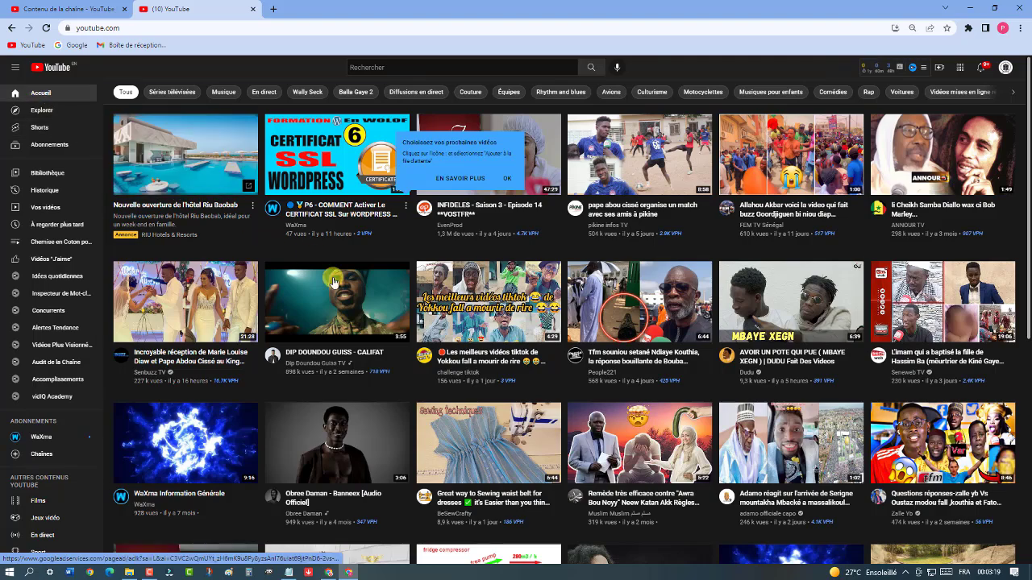
pyautogui.scroll(-2, 411, 304)
pyautogui.scroll(-1, 411, 304)
pyautogui.scroll(1, 411, 305)
pyautogui.scroll(-4, 411, 304)
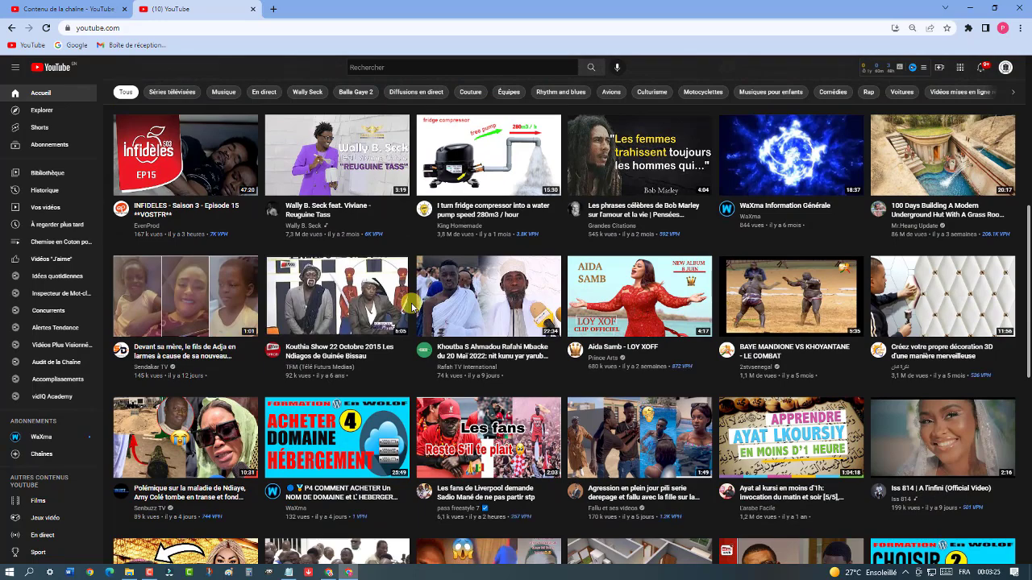
pyautogui.scroll(-6, 411, 307)
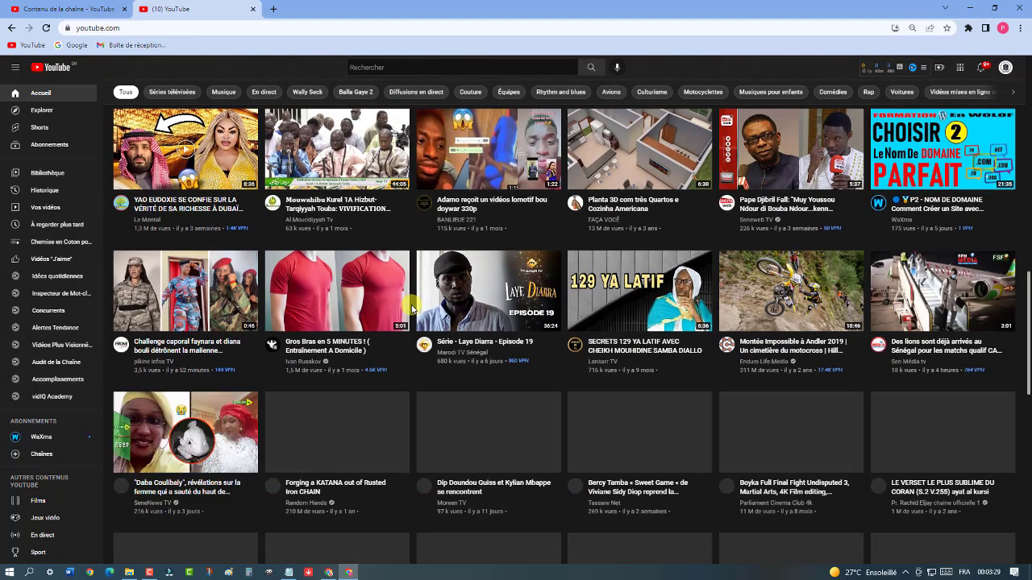
pyautogui.scroll(-2, 411, 309)
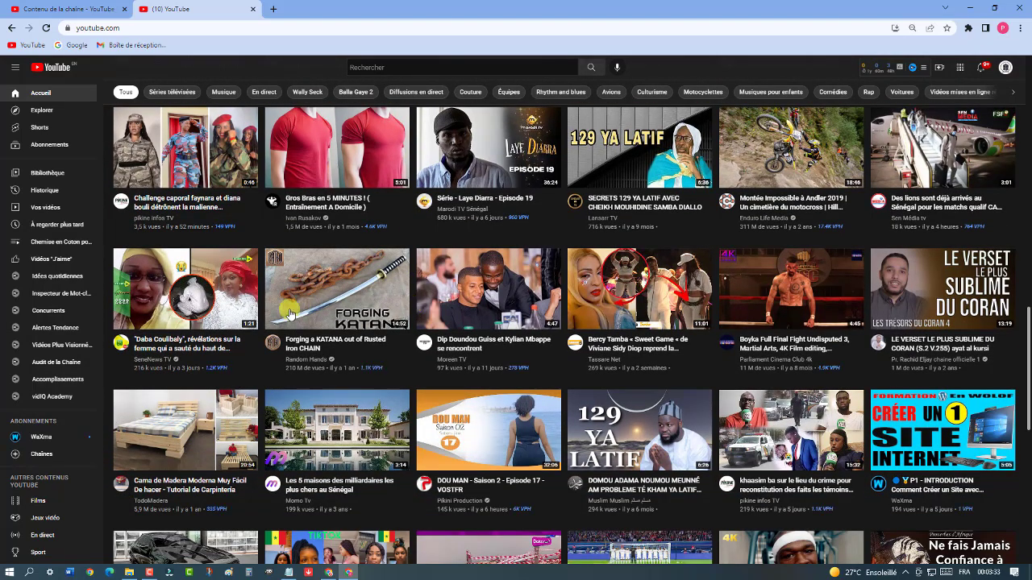
# Open and pause the SeneNews TV video, then expand its vidIQ panel showing 1,246 views per hour
pyautogui.click(185, 305)
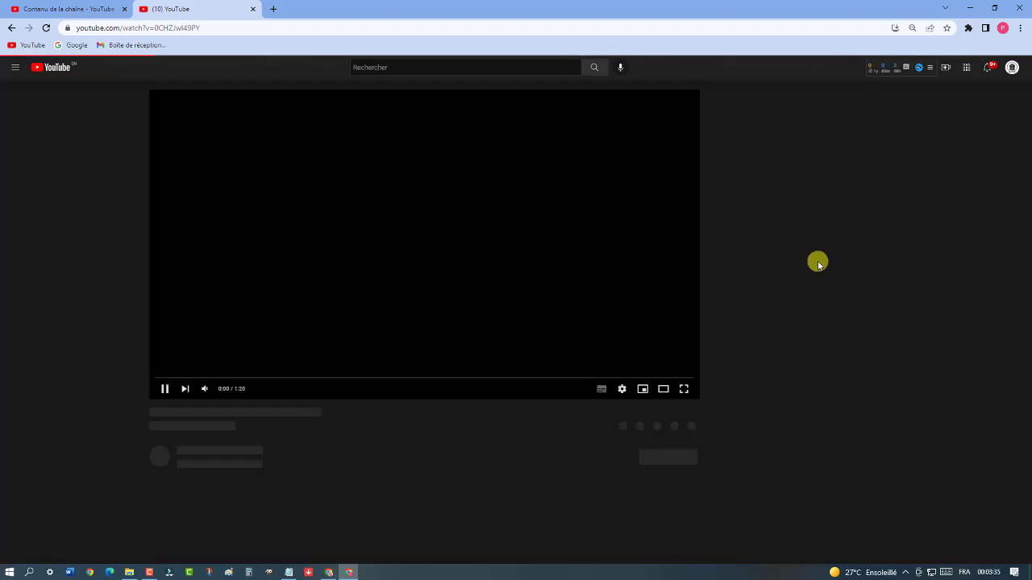
pyautogui.click(429, 267)
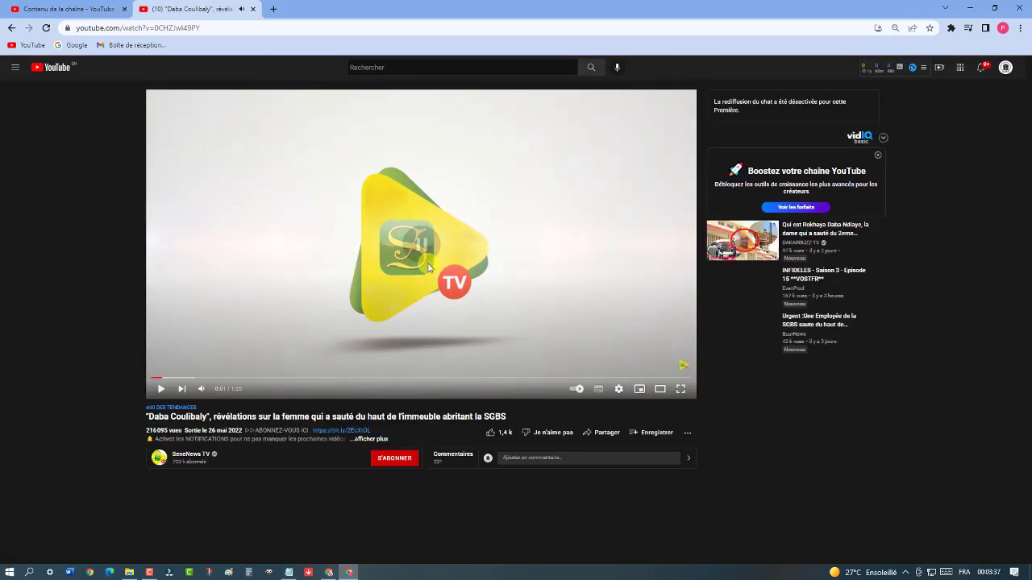
pyautogui.click(887, 139)
pyautogui.scroll(-1, 898, 284)
pyautogui.scroll(-15, 897, 283)
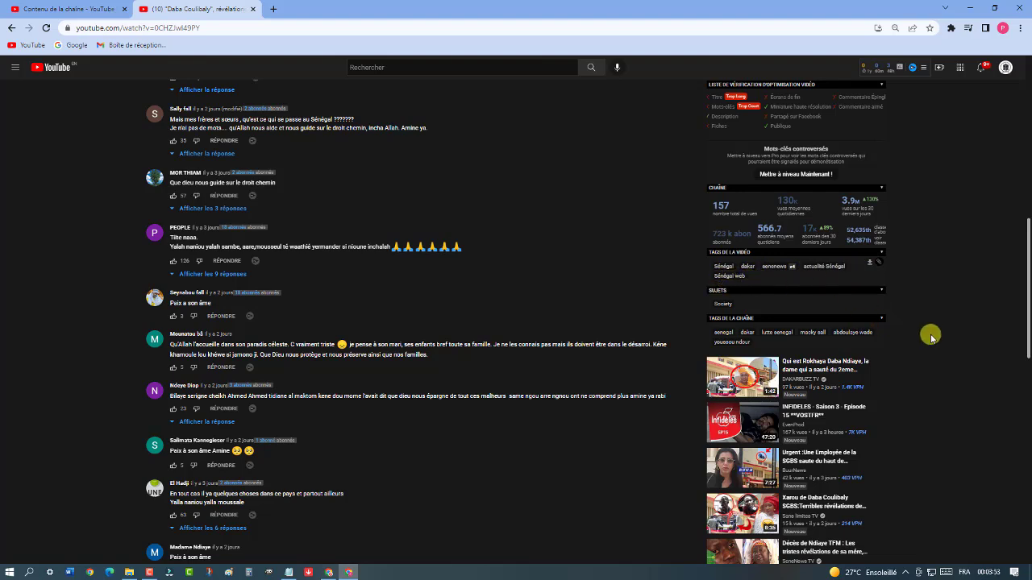
pyautogui.scroll(-2, 929, 339)
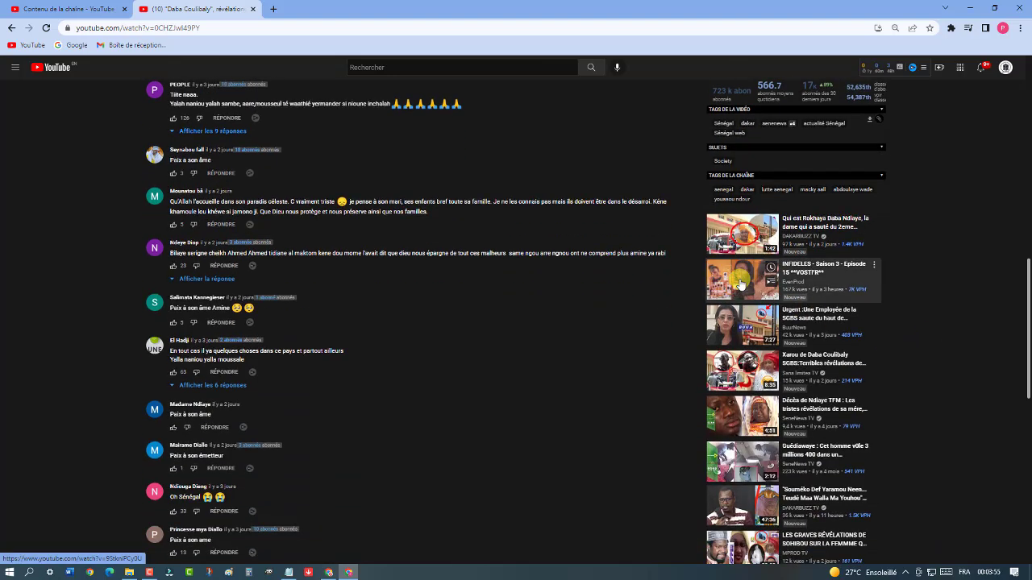
# Open INFIDELES Saison 3 Episode 15, pause the ad, and scroll to vidIQ's 'Tags de la vidéo' panel
pyautogui.click(740, 284)
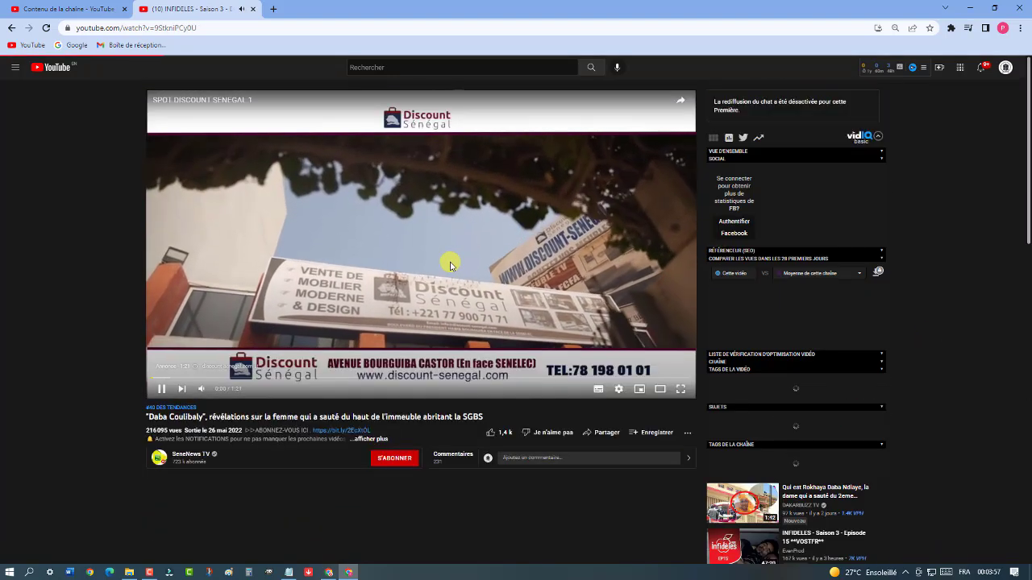
pyautogui.click(549, 283)
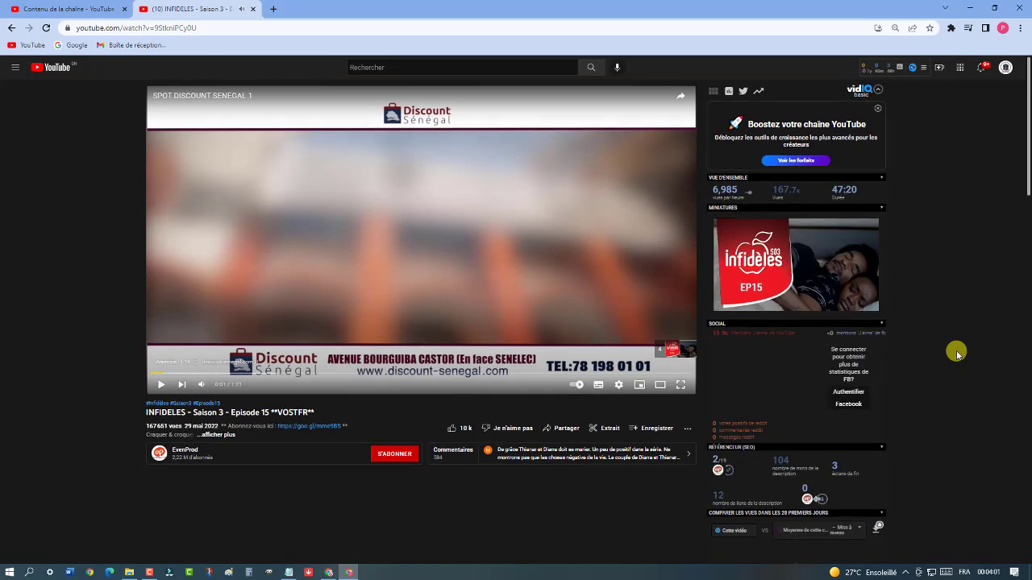
pyautogui.scroll(-4, 956, 354)
pyautogui.scroll(-4, 956, 354)
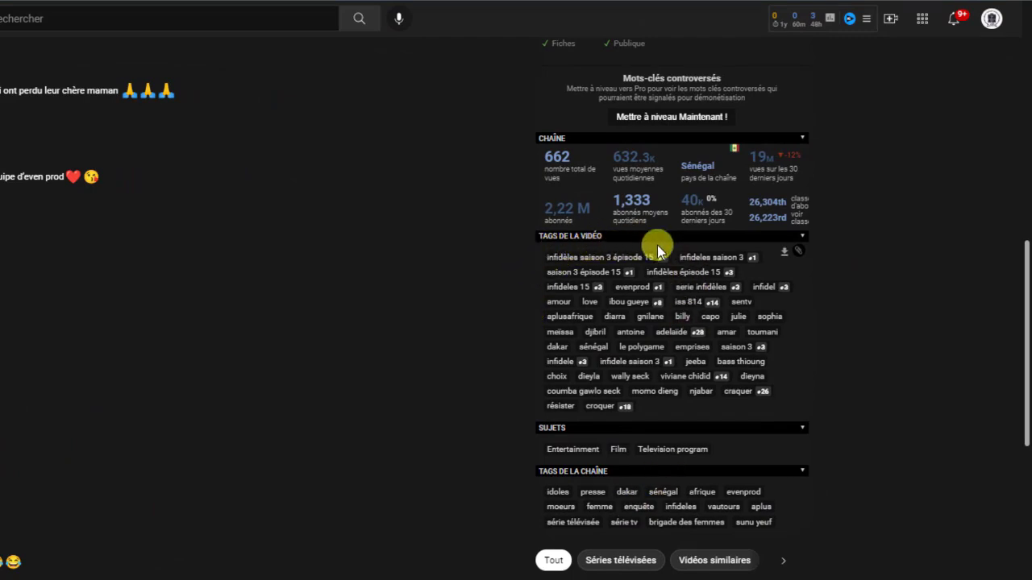
pyautogui.scroll(5, 161, 209)
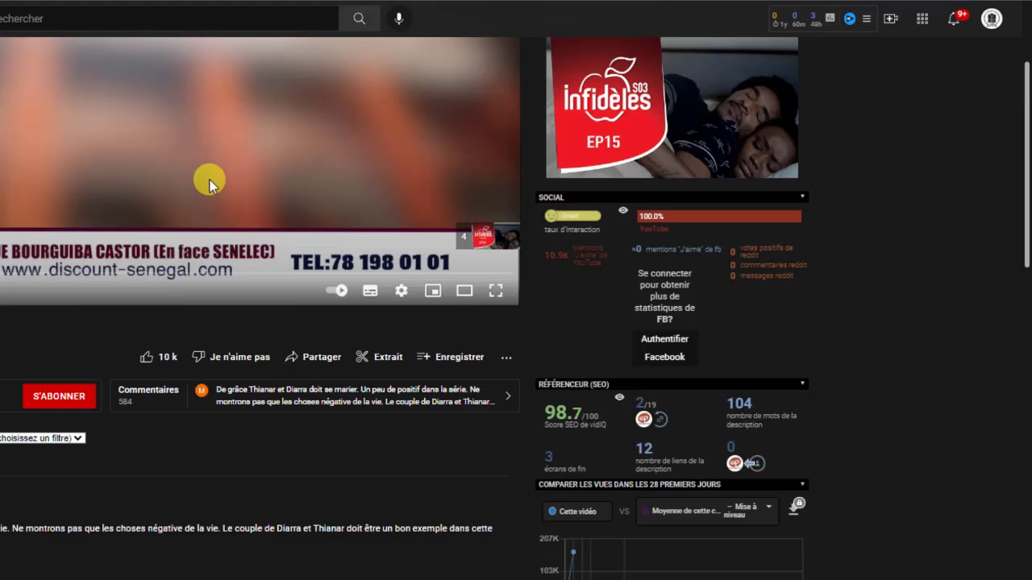
pyautogui.scroll(-10, 587, 501)
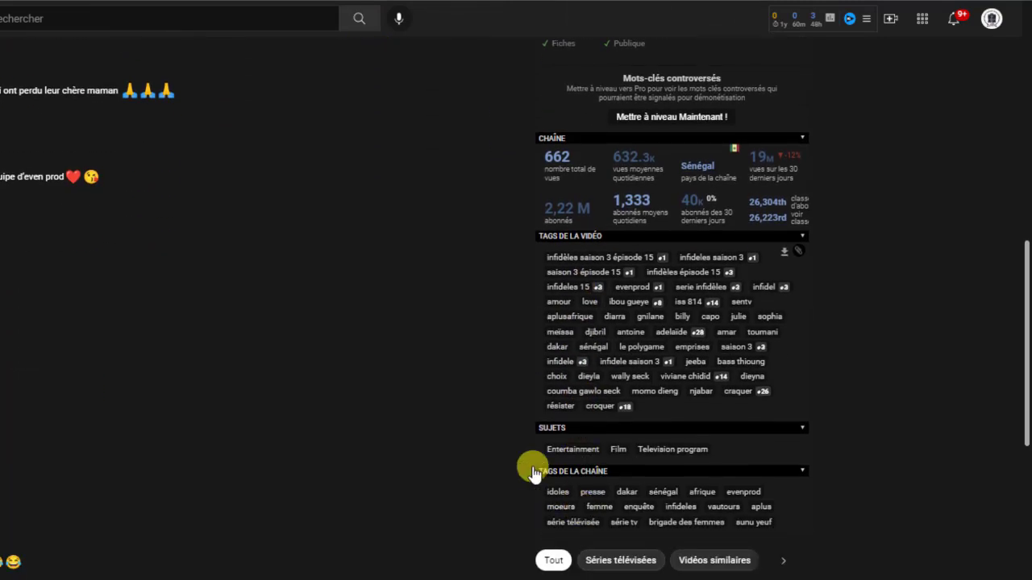
# Copy the video's tags with vidIQ and paste them into a maximized new Notepad document
pyautogui.click(799, 252)
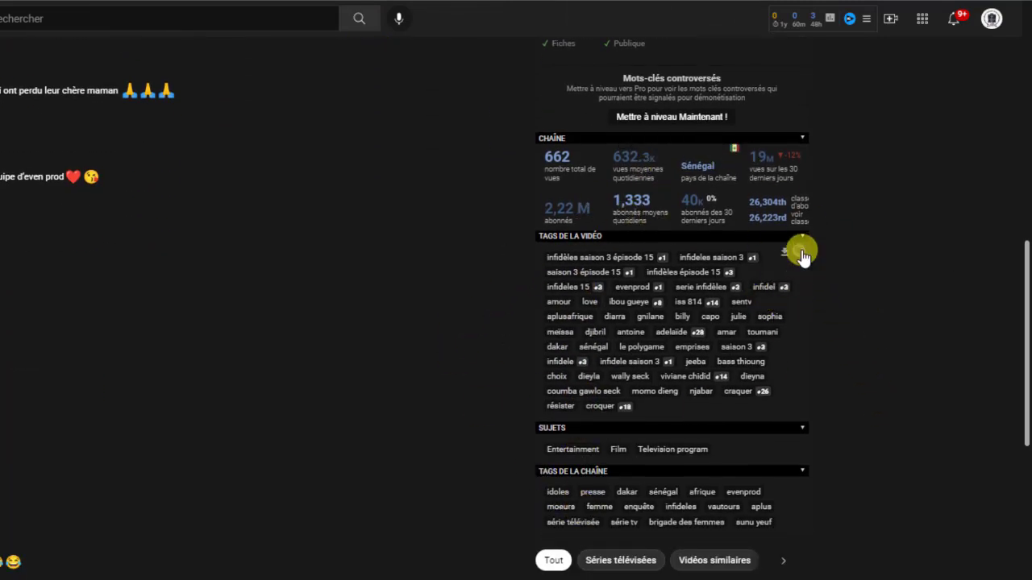
pyautogui.click(288, 572)
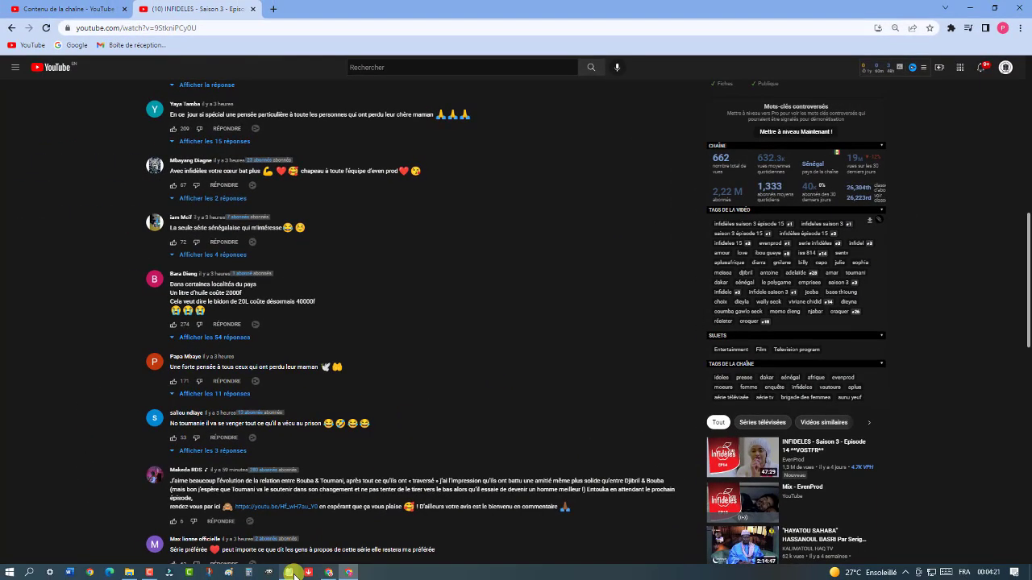
pyautogui.rightClick(475, 236)
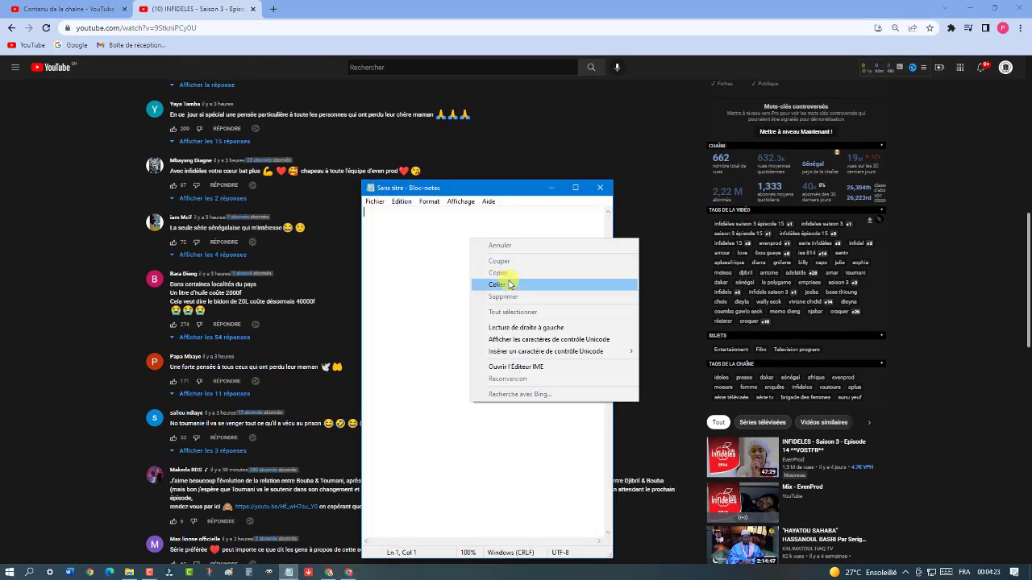
pyautogui.click(515, 285)
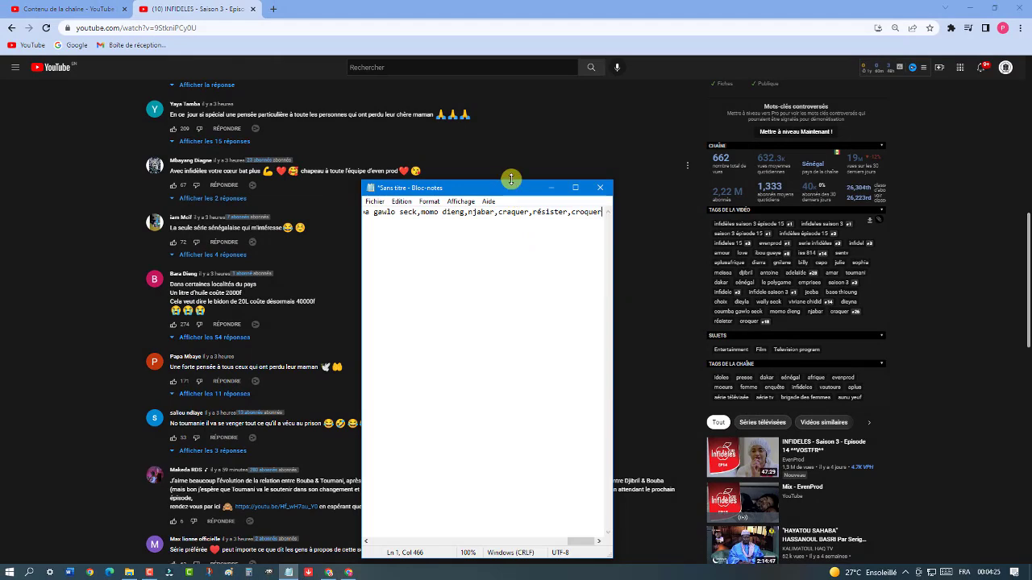
pyautogui.click(550, 188)
pyautogui.click(288, 572)
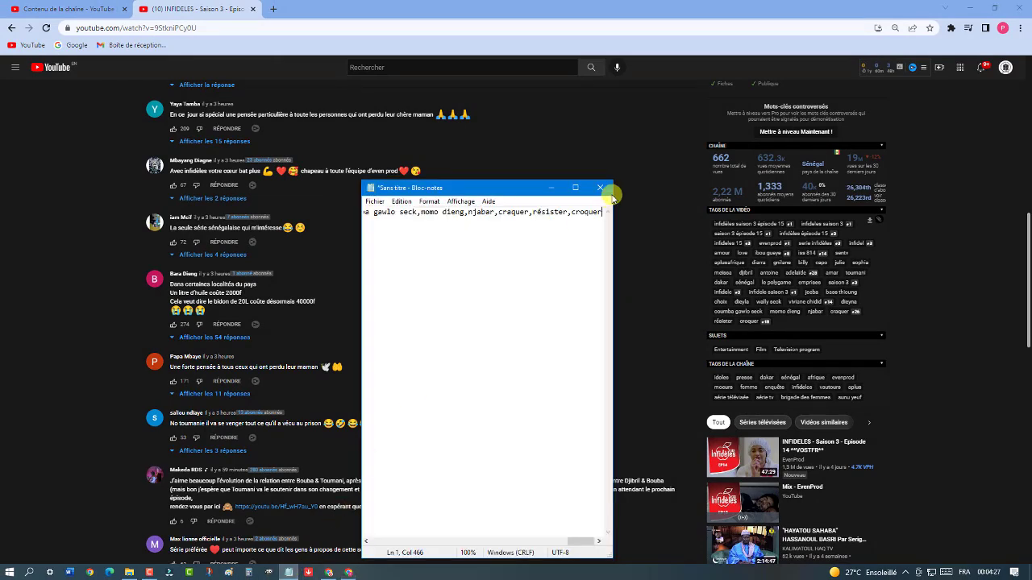
pyautogui.click(584, 185)
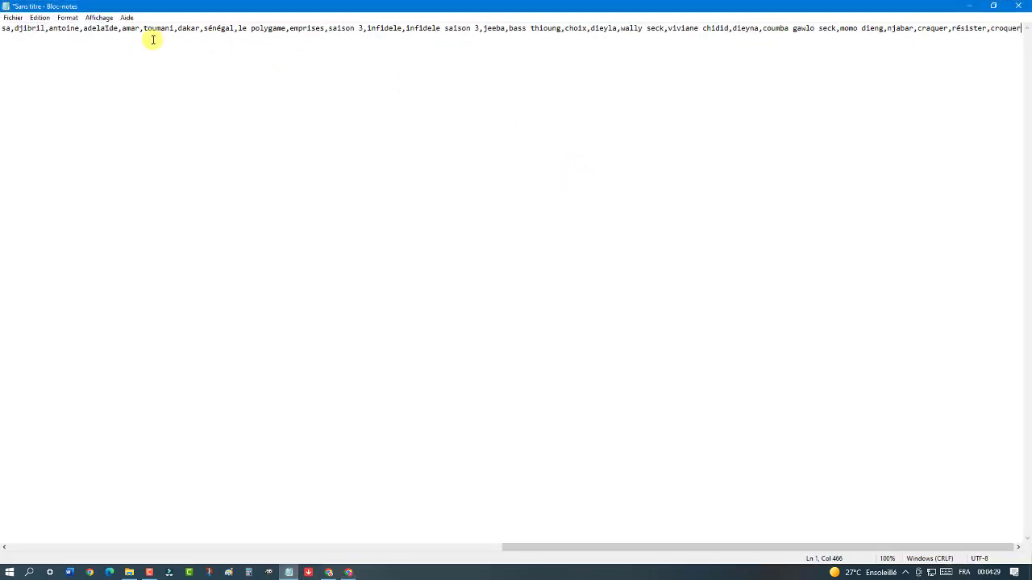
# Split the pasted tags into twelve lines, breaking after tags like 'infidèles épisode 15', 'sentv', 'billy' and 'dakar'
pyautogui.click(71, 548)
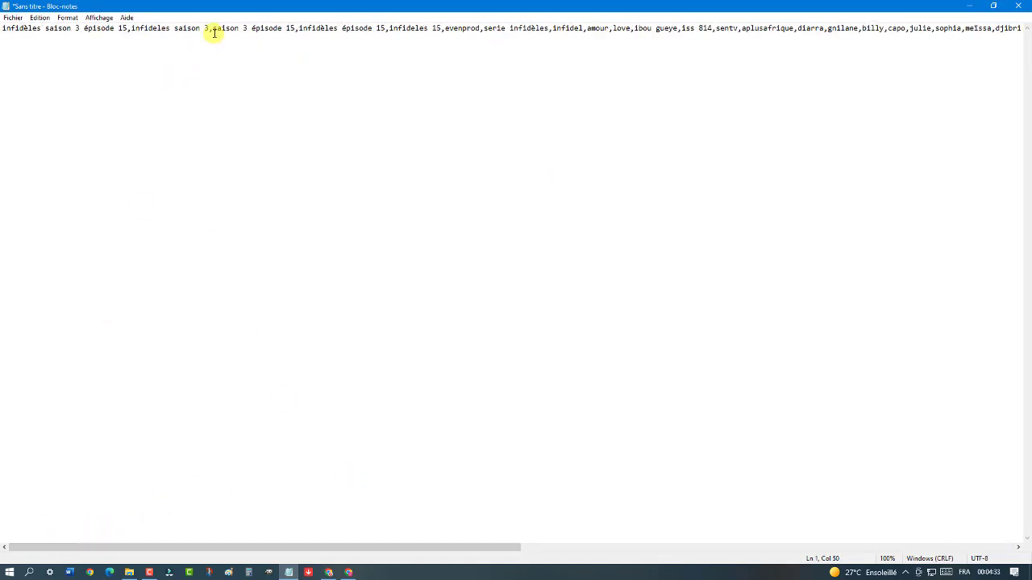
pyautogui.press('Return')
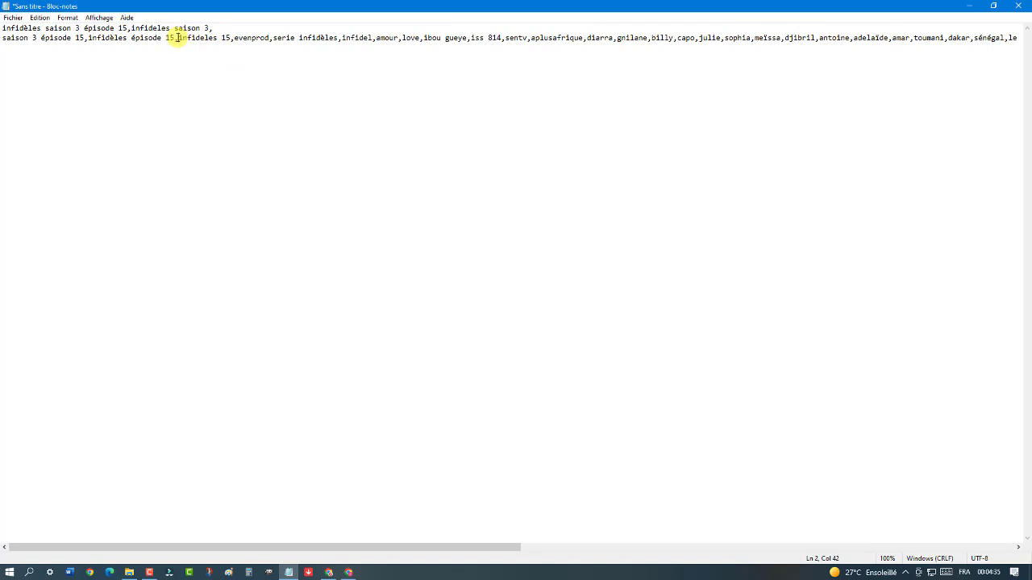
pyautogui.click(177, 38)
pyautogui.press('Return')
pyautogui.press('Return')
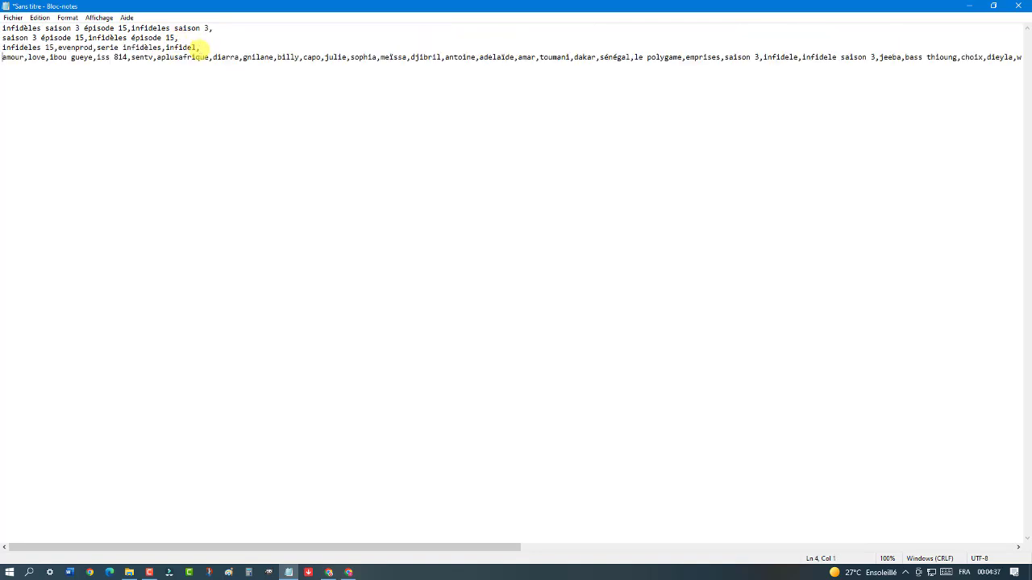
pyautogui.press('Return')
pyautogui.click(148, 67)
pyautogui.press('Return')
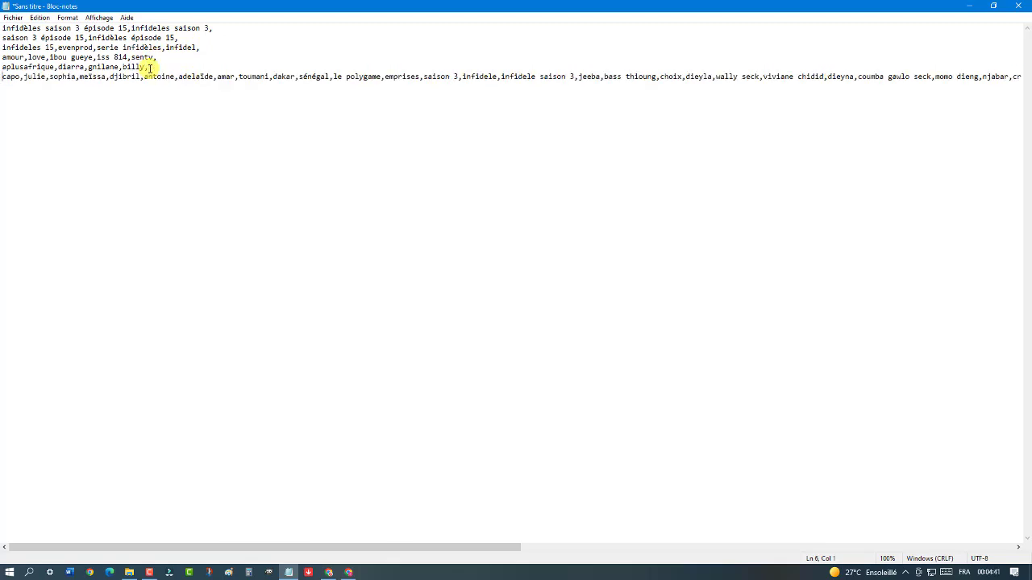
pyautogui.click(144, 77)
pyautogui.press('Return')
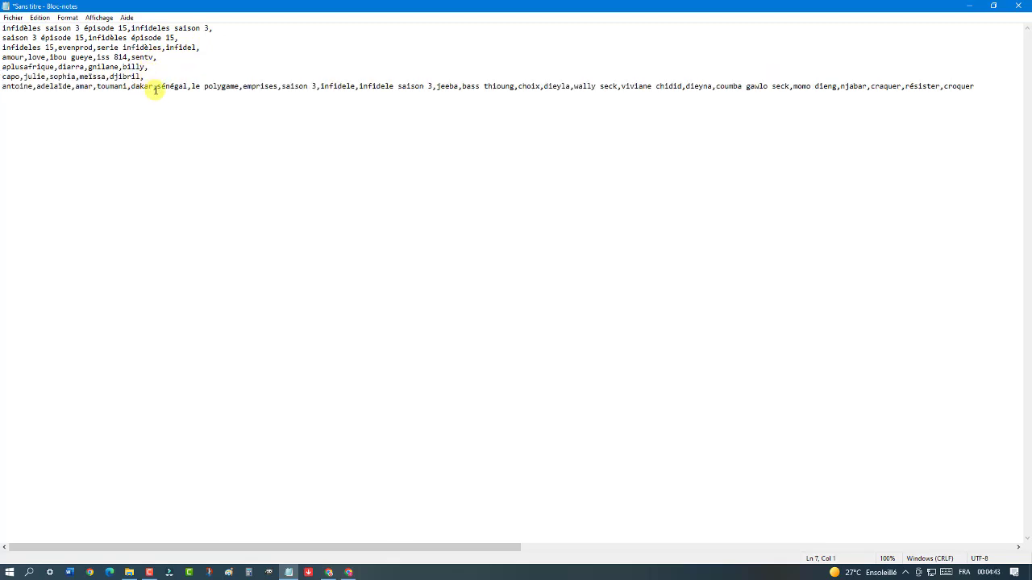
pyautogui.press('Return')
pyautogui.press('Return')
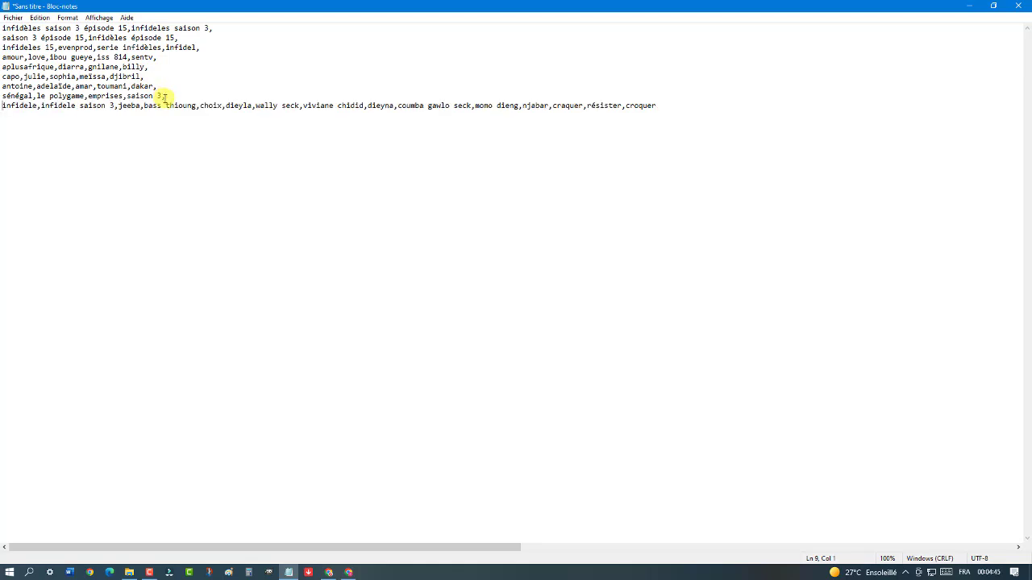
pyautogui.click(144, 105)
pyautogui.press('Return')
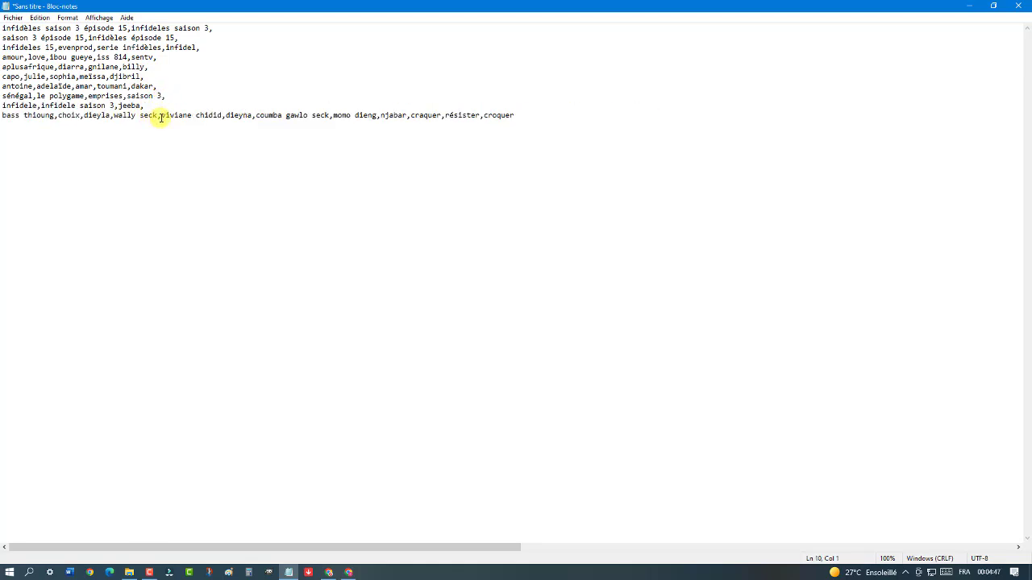
pyautogui.press('Return')
pyautogui.click(172, 125)
pyautogui.press('Return')
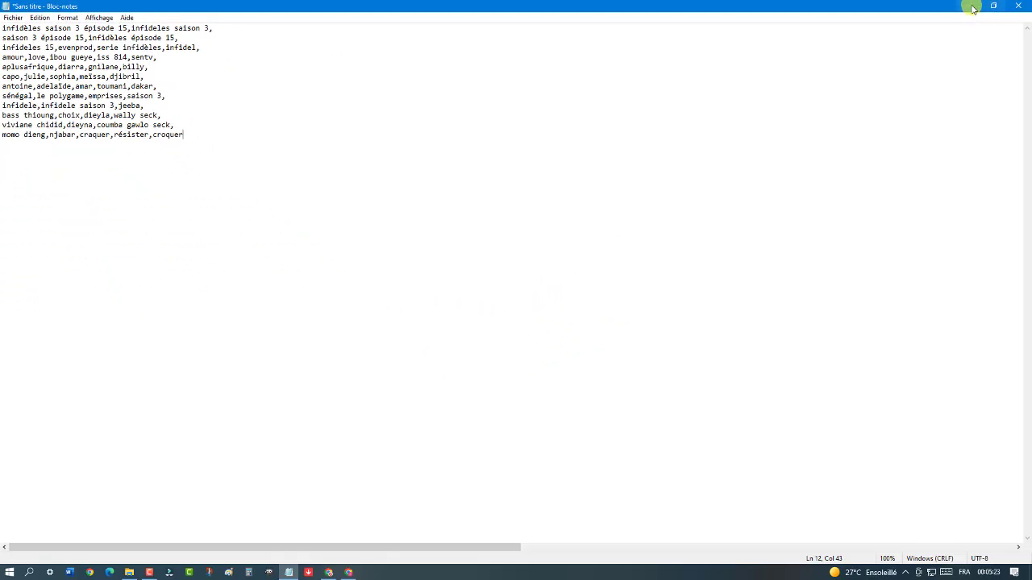
# Minimize the Notepad tag notes so the INFIDELES episode page in Chrome shows again
pyautogui.click(970, 7)
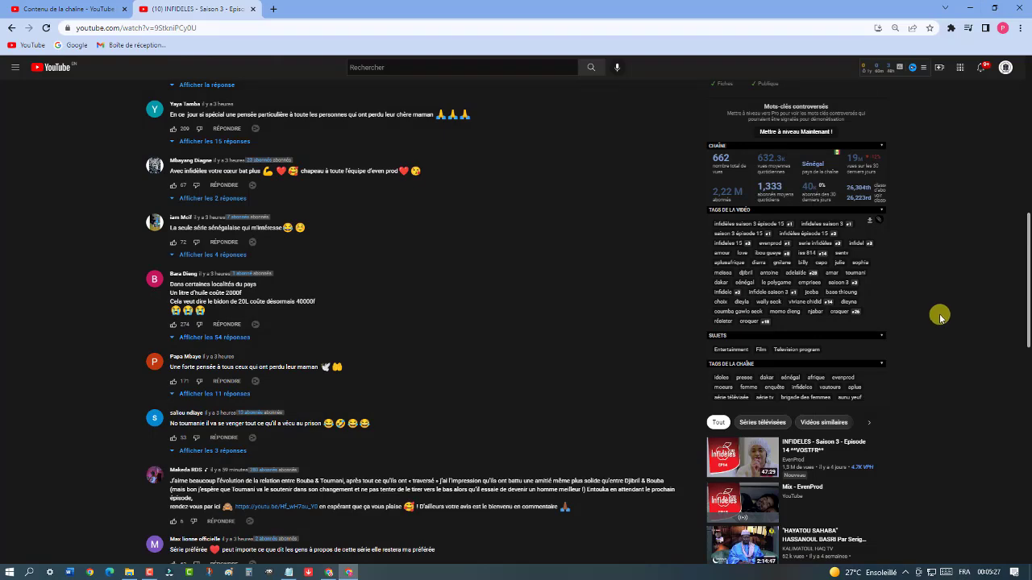
# Scroll over the INFIDELES episode page, then switch to the 'Contenu de la chaîne' Studio tab
pyautogui.scroll(-3, 940, 317)
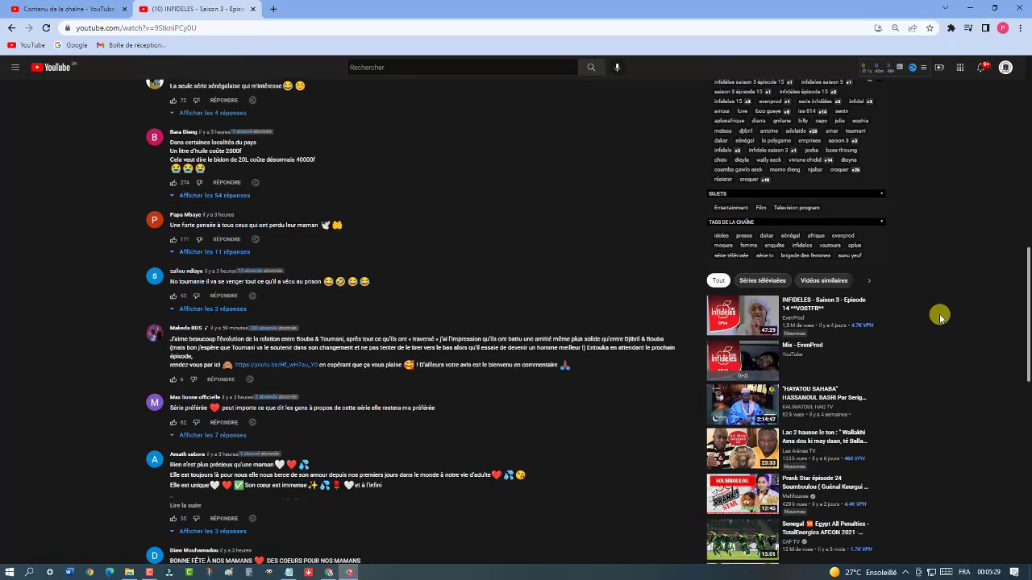
pyautogui.scroll(6, 940, 317)
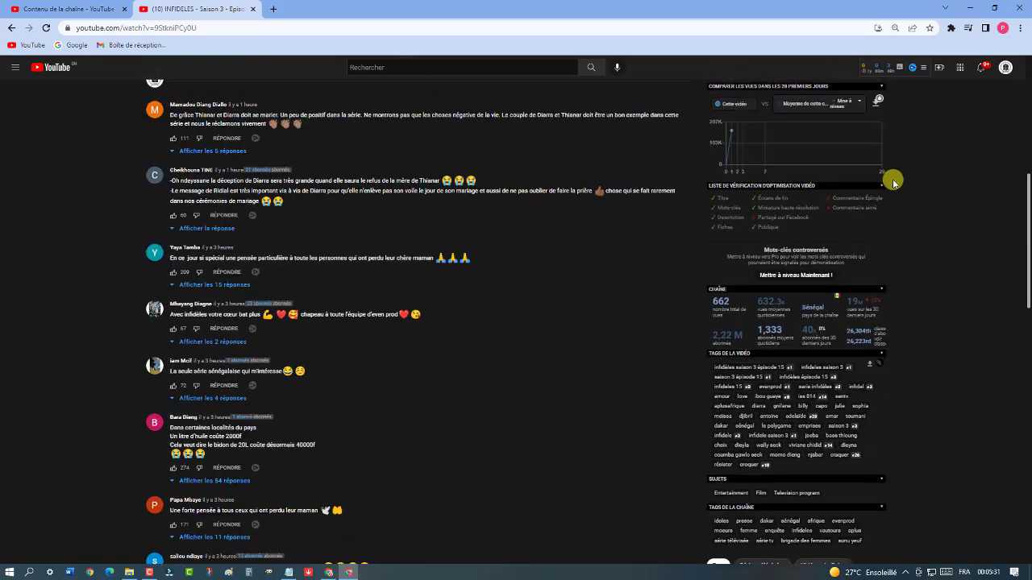
pyautogui.scroll(-3, 927, 411)
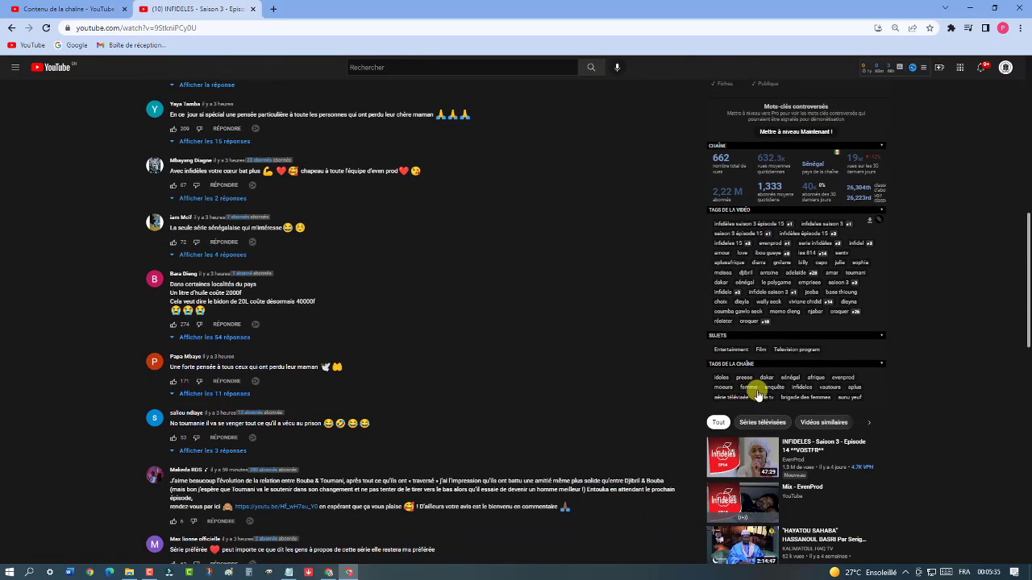
pyautogui.scroll(9, 905, 395)
pyautogui.scroll(3, 907, 397)
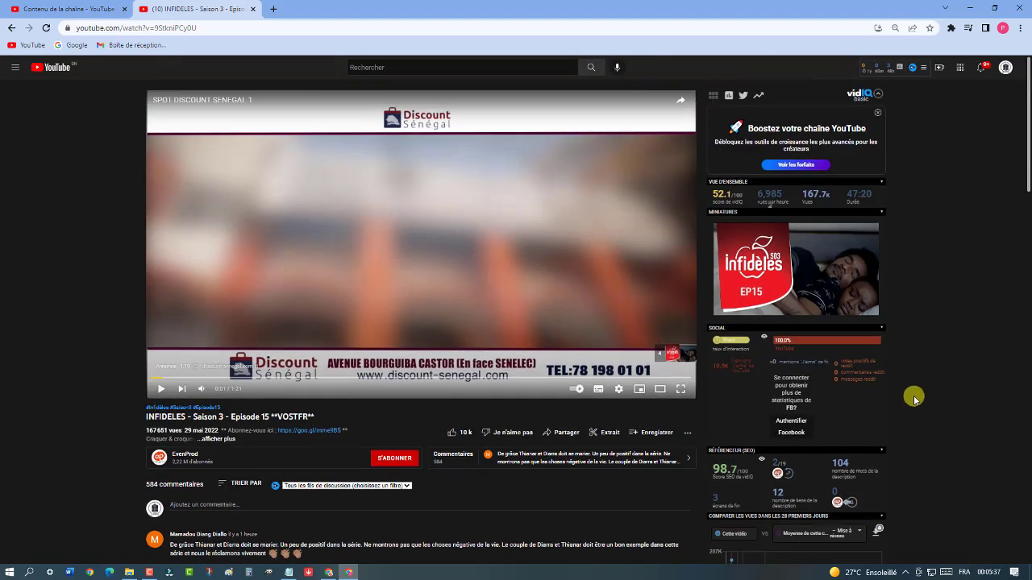
pyautogui.scroll(-5, 914, 401)
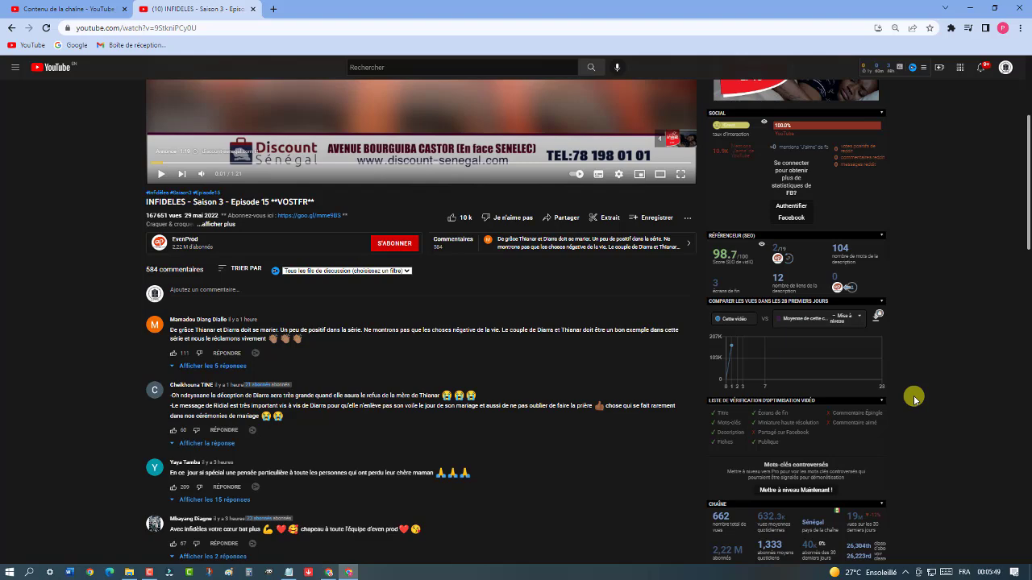
pyautogui.scroll(-3, 914, 401)
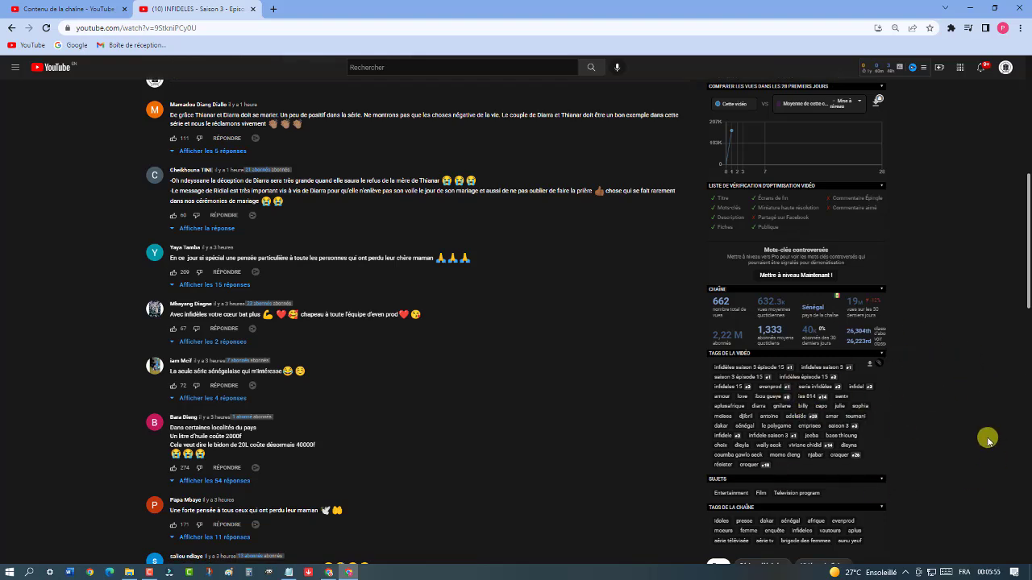
pyautogui.scroll(-2, 987, 437)
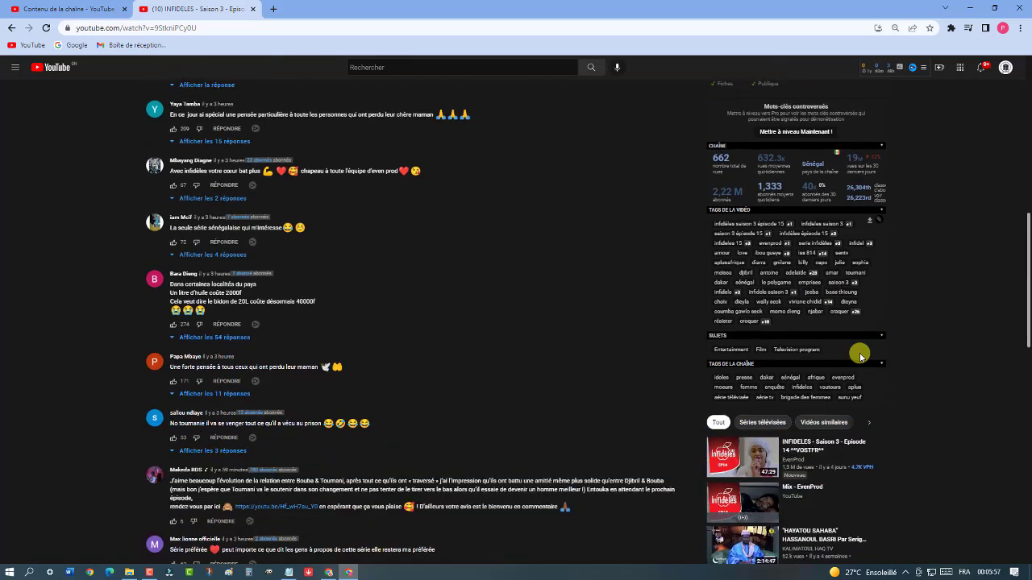
pyautogui.scroll(4, 929, 398)
pyautogui.scroll(3, 928, 399)
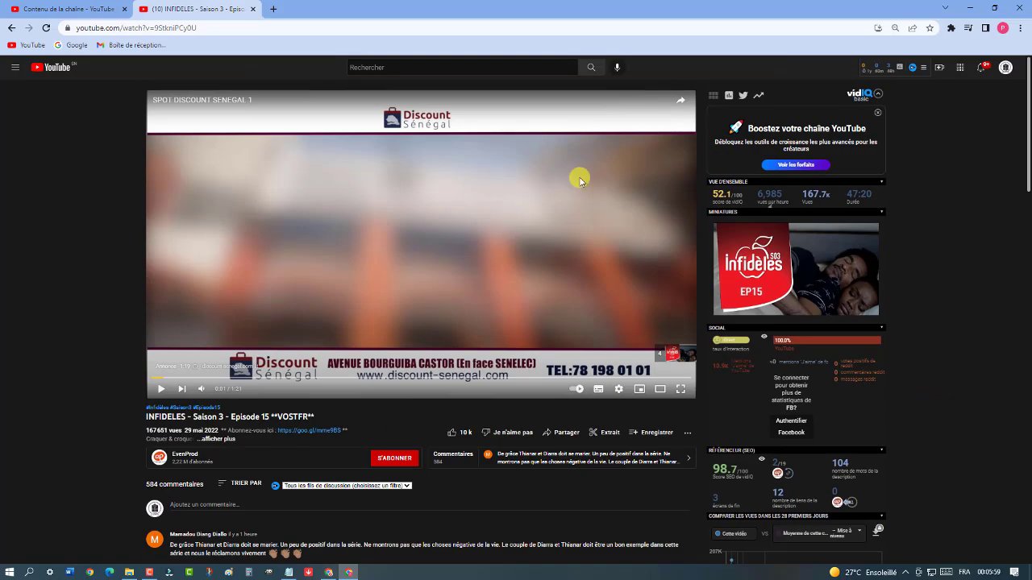
pyautogui.click(71, 7)
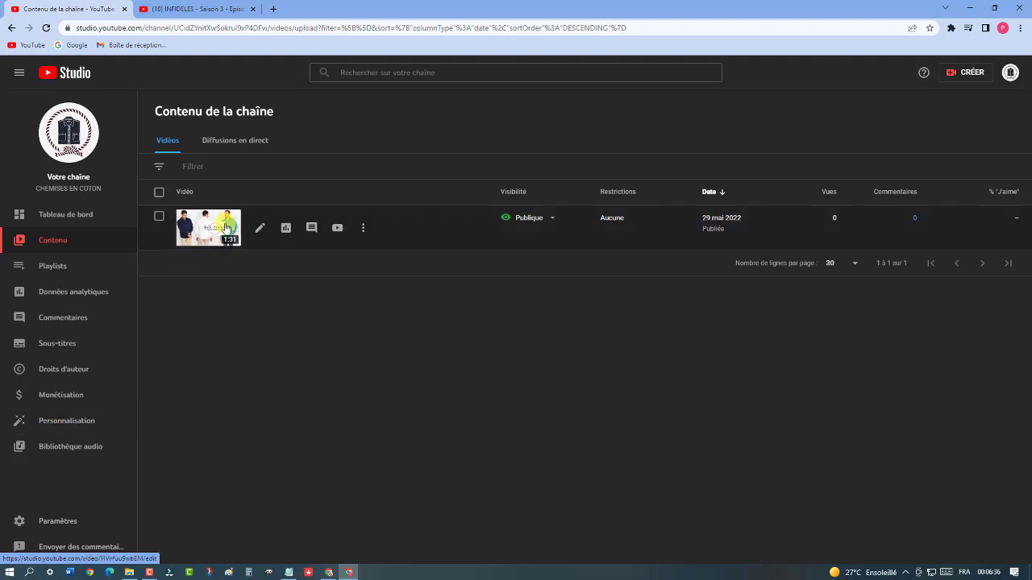
# Open 'Chemise en Coton pour Homme' on YouTube in a new tab from the Studio content list
pyautogui.click(337, 228)
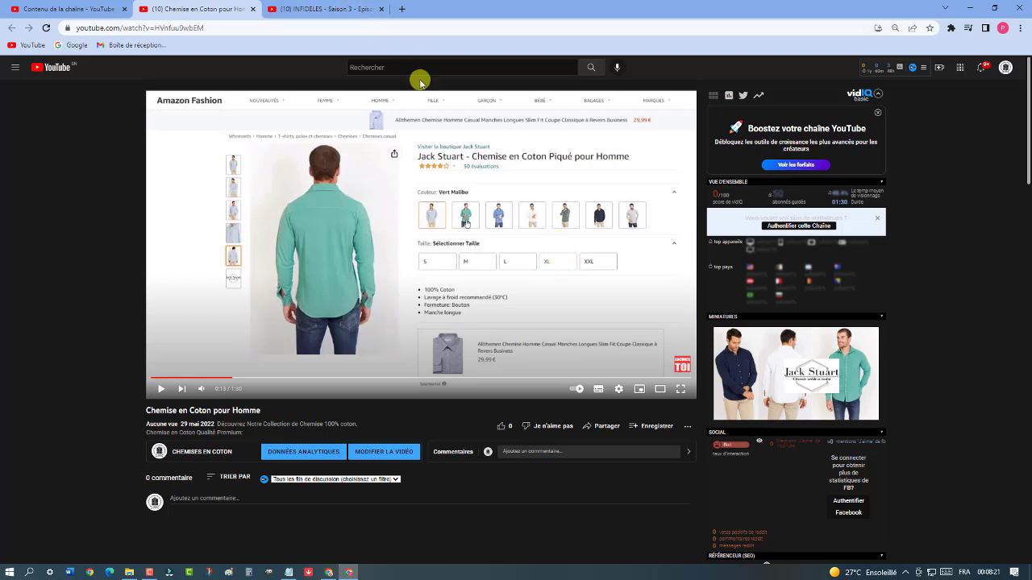
# In the third tab, open the Amazon Jack Stuart shirt page via the 'AMA' address suggestion
pyautogui.click(352, 14)
pyautogui.click(335, 26)
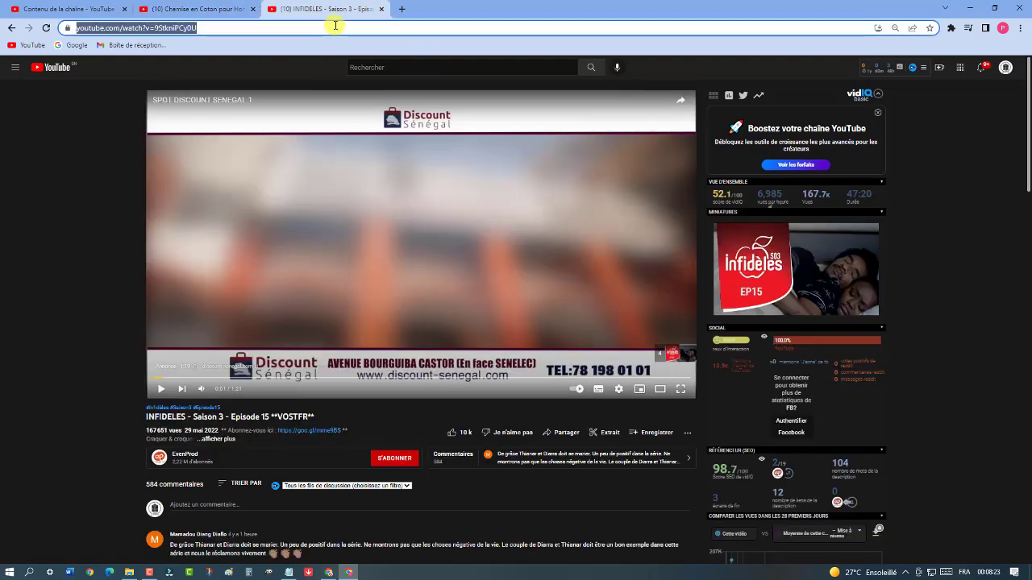
pyautogui.write('AMA')
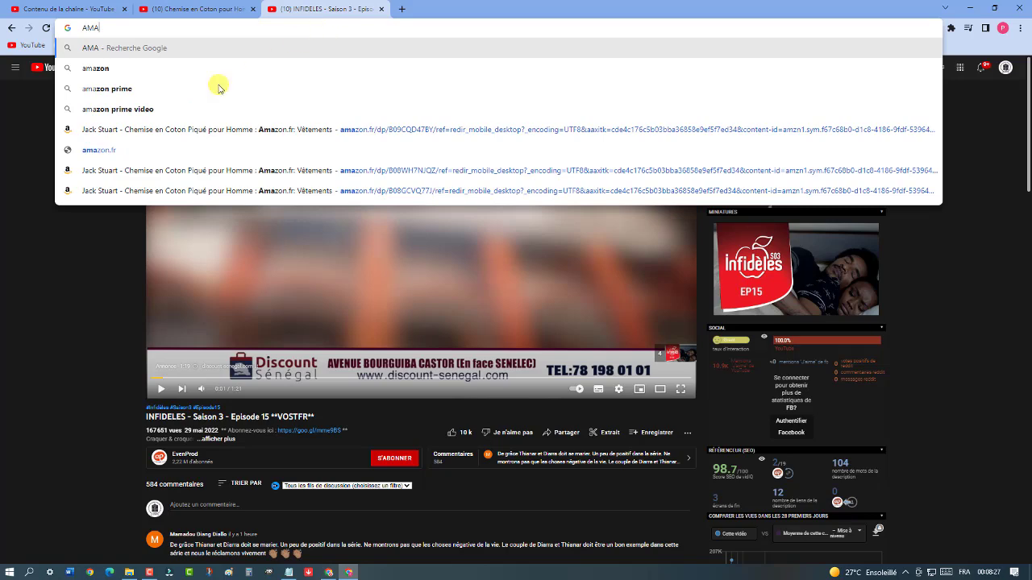
pyautogui.click(214, 131)
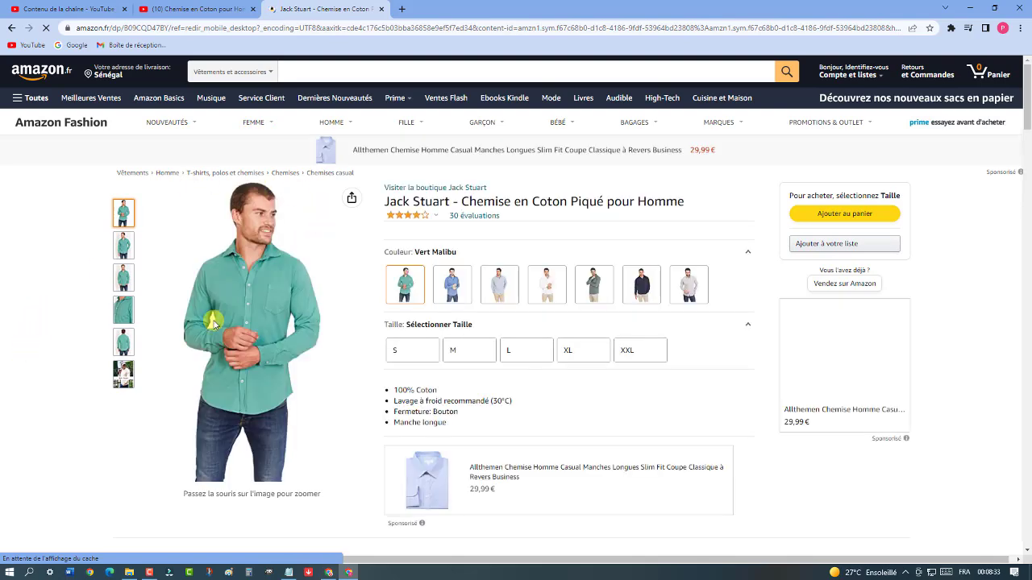
# Copy the full Jack Stuart product title, then return to the Studio tab
pyautogui.moveTo(380, 202); pyautogui.dragTo(668, 201)
pyautogui.rightClick(661, 201)
pyautogui.click(698, 212)
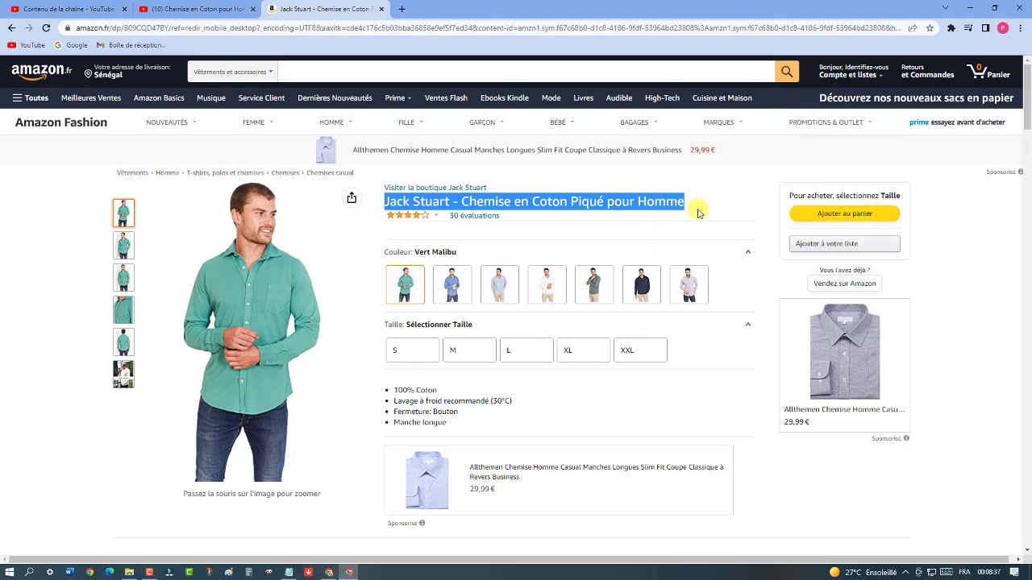
pyautogui.click(192, 8)
# Replace the title 'Chemise en Coton pour Homme' with 'Jack Stuart - Chemise en Coton Piqué pour Homme' and save
pyautogui.click(68, 8)
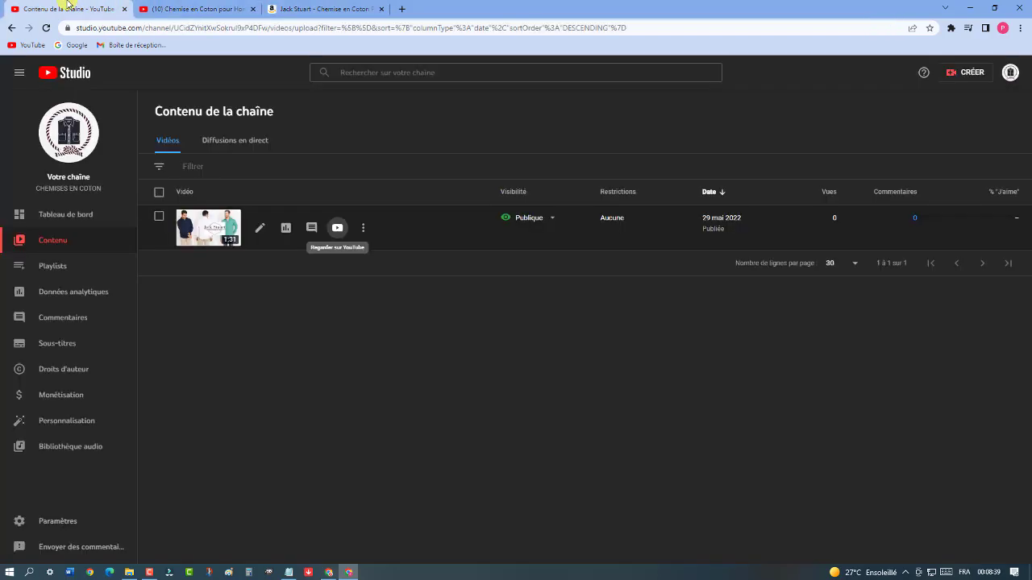
pyautogui.click(369, 233)
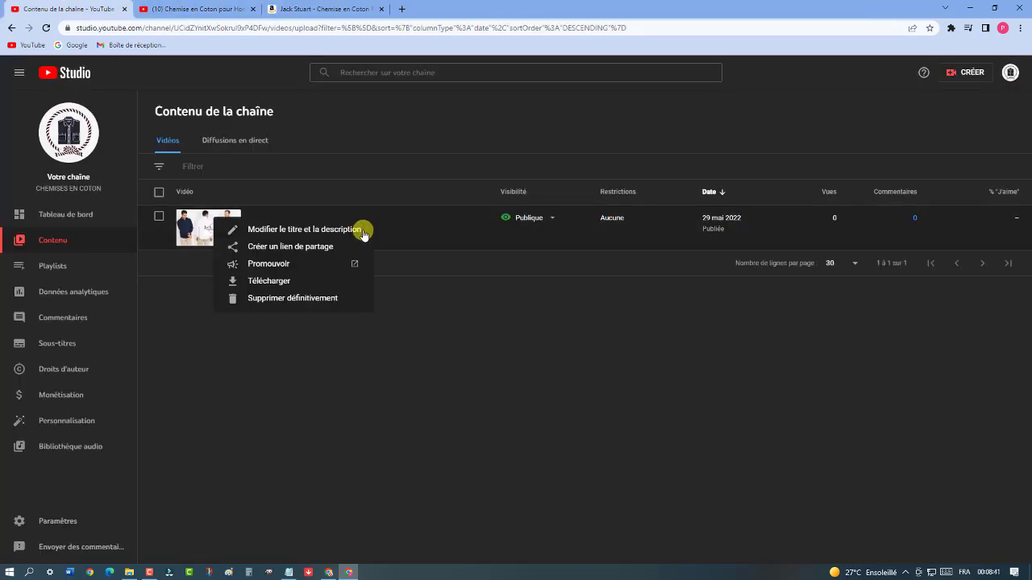
pyautogui.click(362, 231)
pyautogui.moveTo(394, 240); pyautogui.dragTo(251, 245)
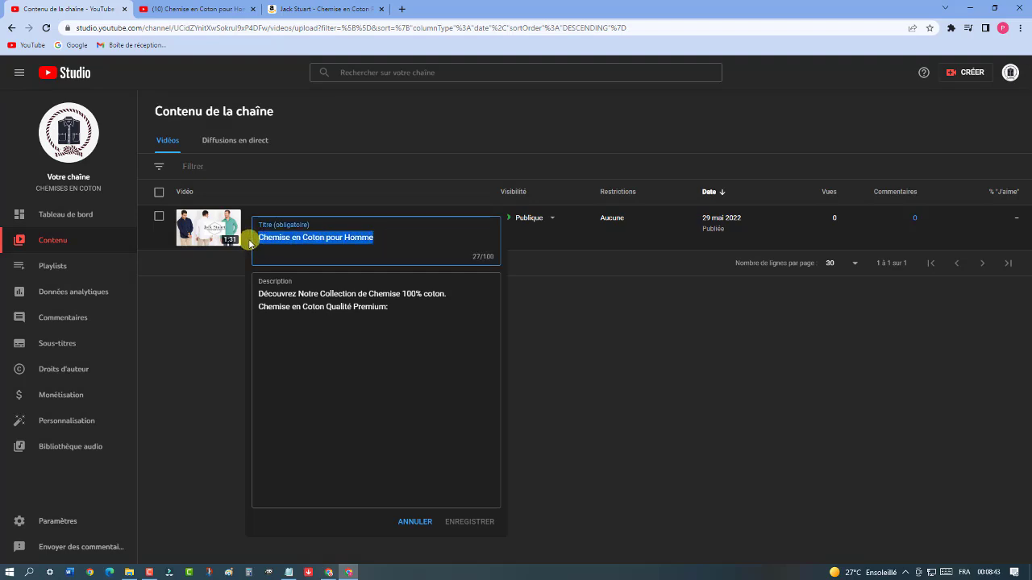
pyautogui.hotkey('ctrl', 'v')
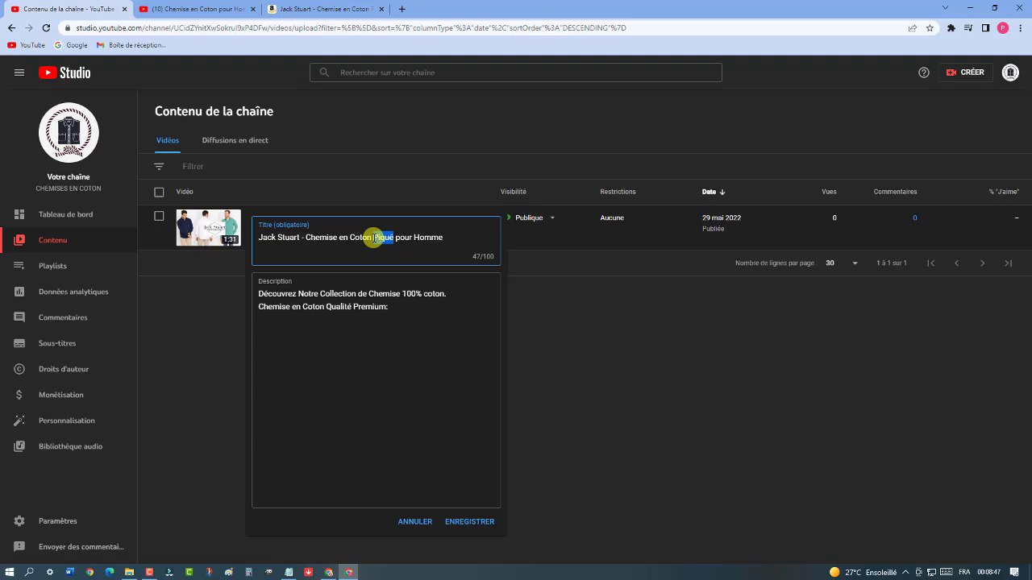
pyautogui.click(474, 521)
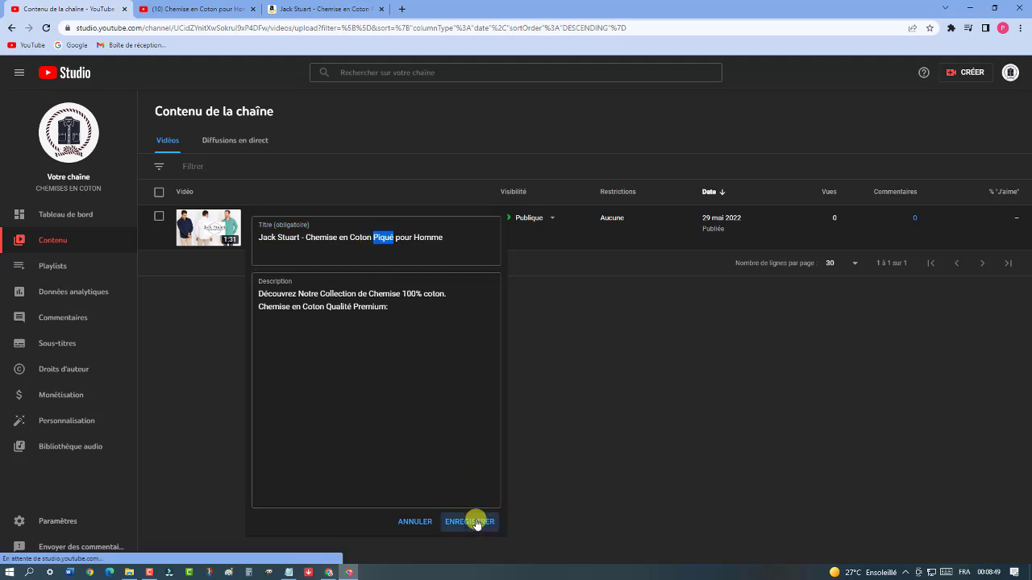
pyautogui.moveTo(362, 214)
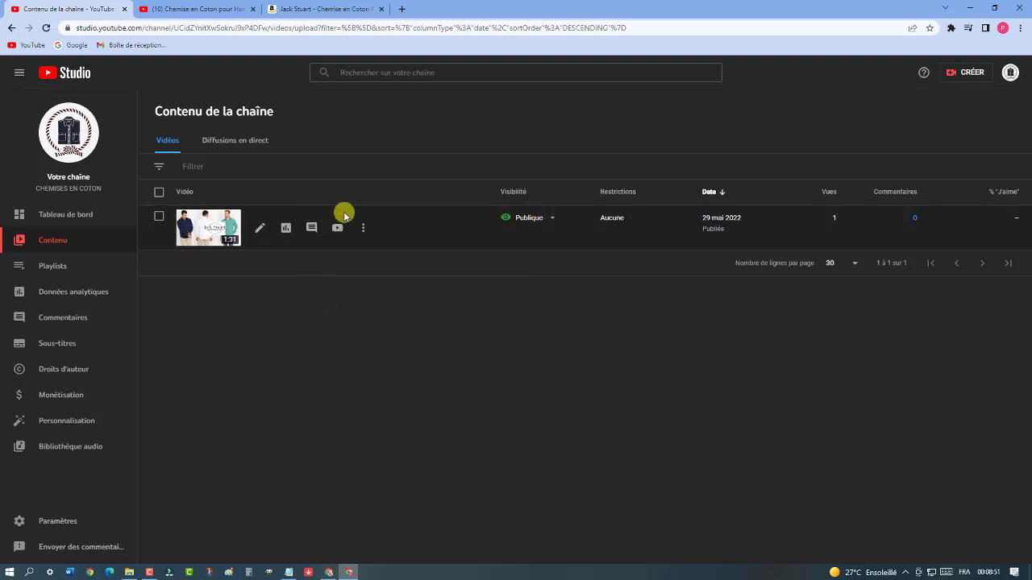
pyautogui.click(196, 9)
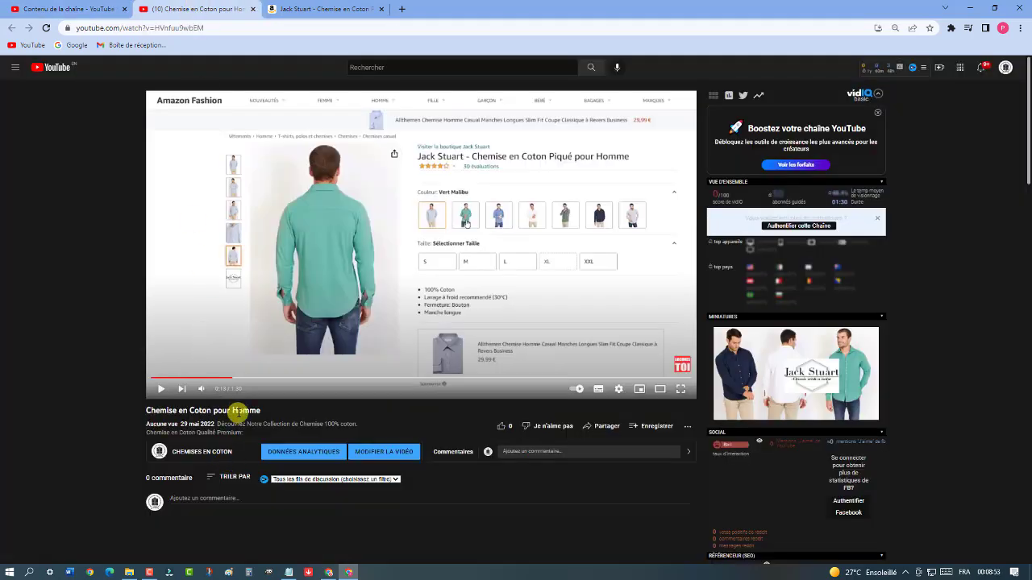
# Reload the watch page to show the new title and compare it with the Amazon page
pyautogui.click(47, 29)
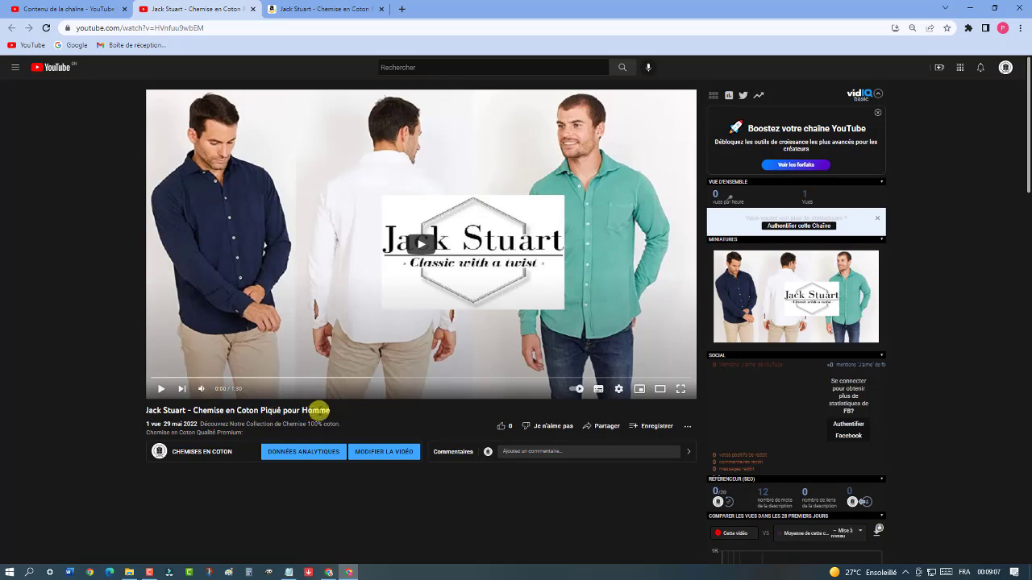
pyautogui.click(282, 7)
pyautogui.click(61, 206)
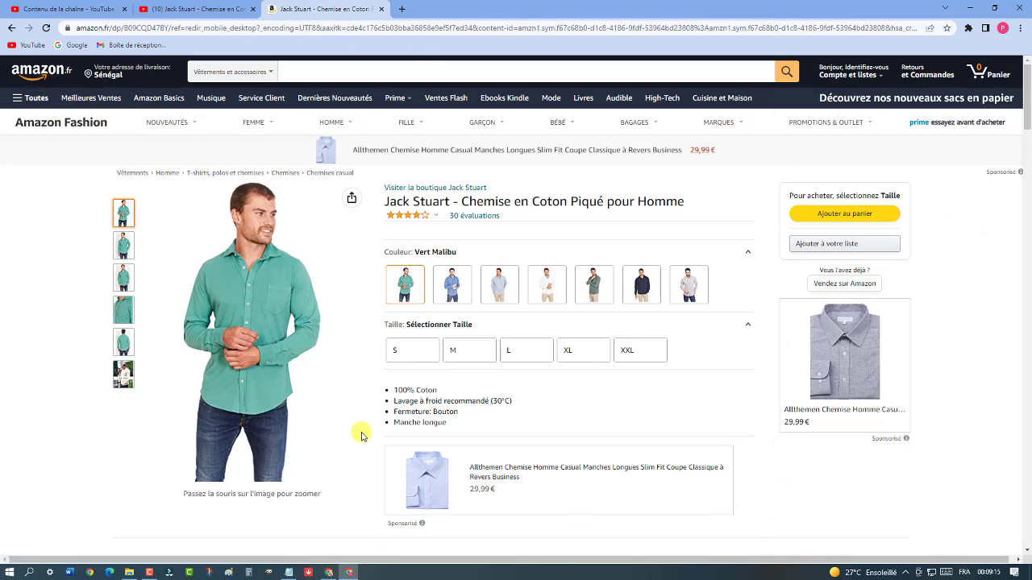
pyautogui.click(184, 9)
# Play the retitled video, skipping ahead to about 0:32 and then 0:57
pyautogui.click(441, 325)
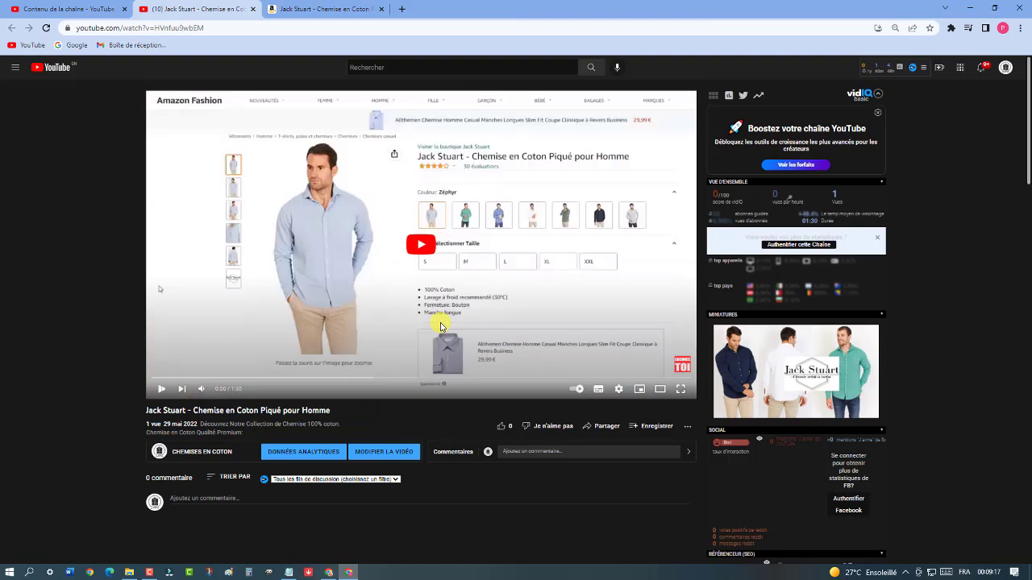
pyautogui.click(341, 377)
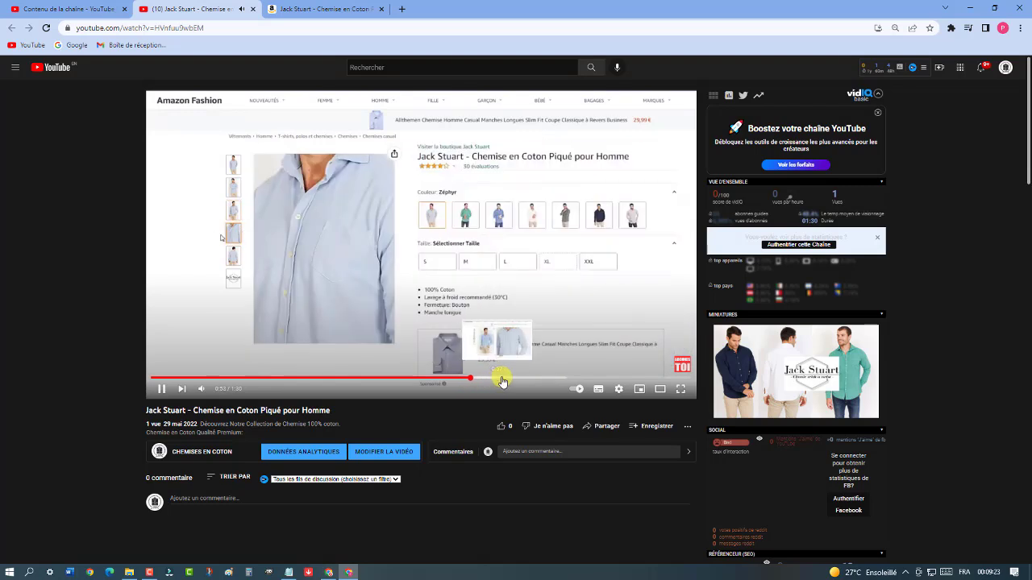
pyautogui.click(498, 378)
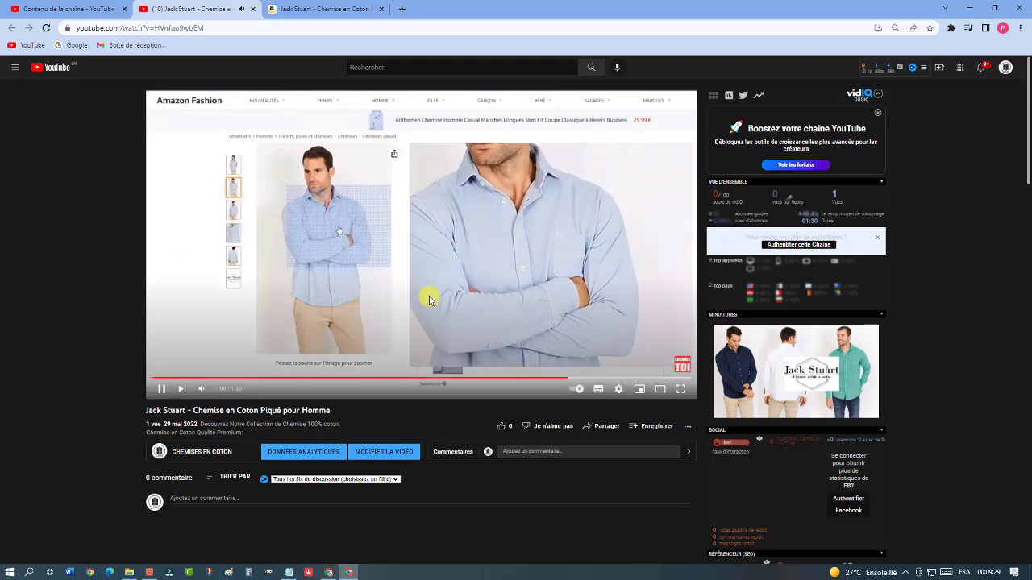
# Watch the Jack Stuart shirt video full screen through its product photos and colour variants
pyautogui.click(681, 390)
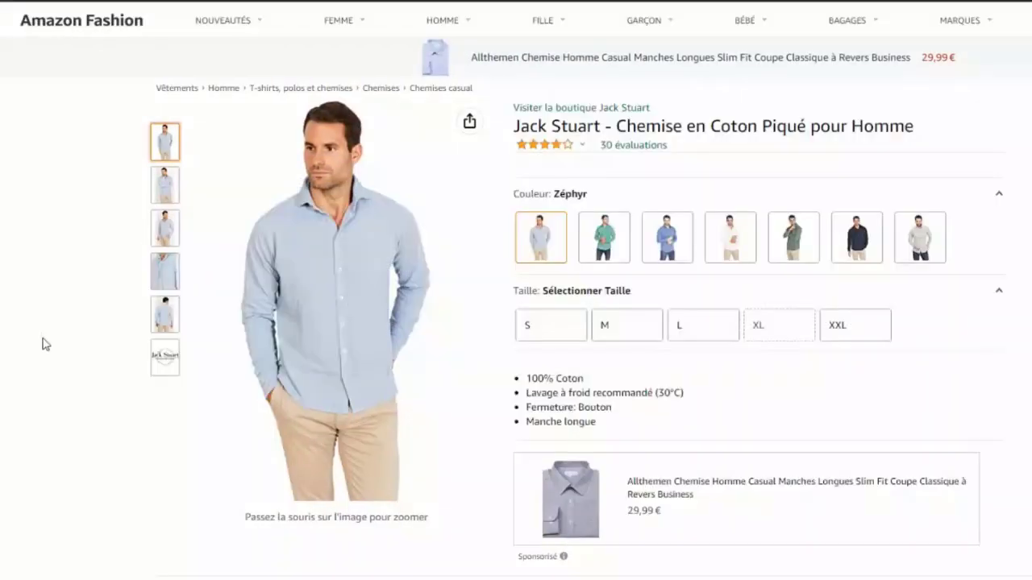
pyautogui.moveTo(164, 190)
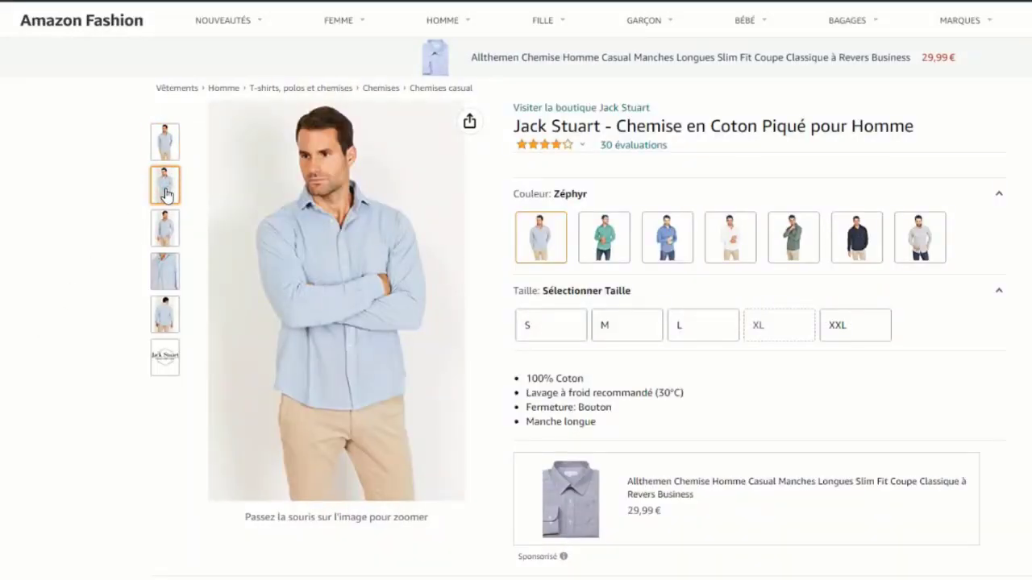
pyautogui.moveTo(167, 229)
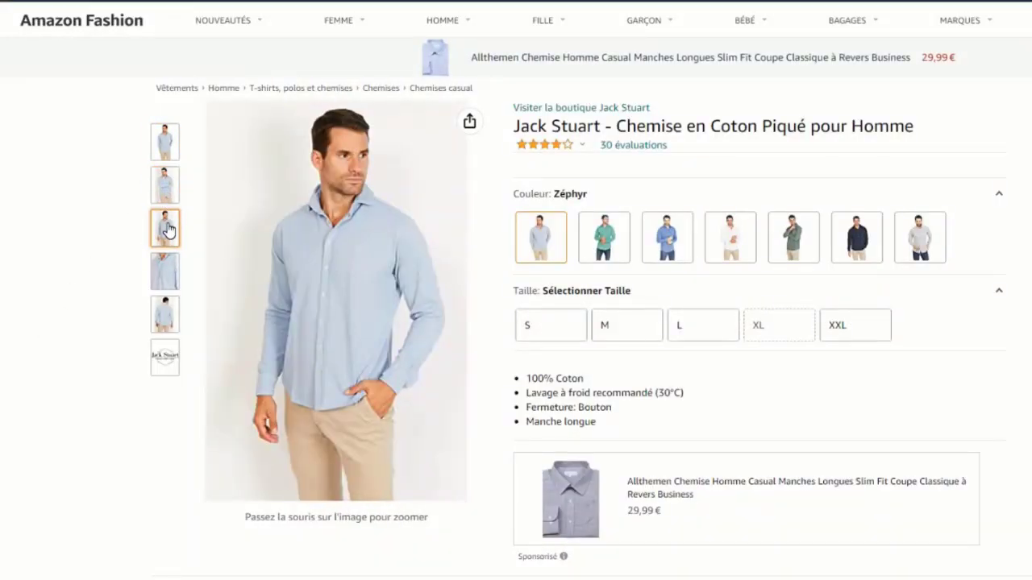
pyautogui.moveTo(167, 272)
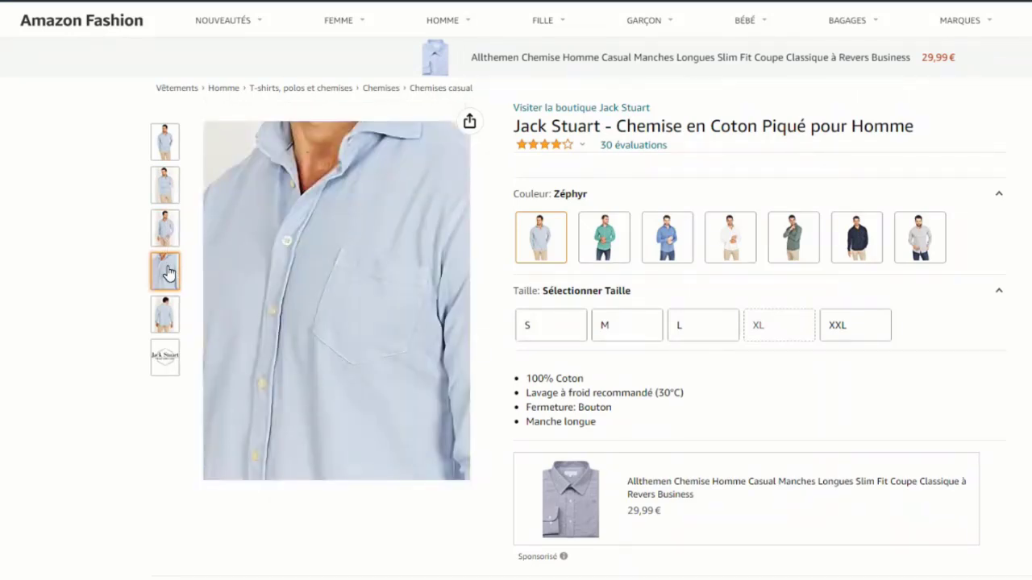
pyautogui.moveTo(166, 316)
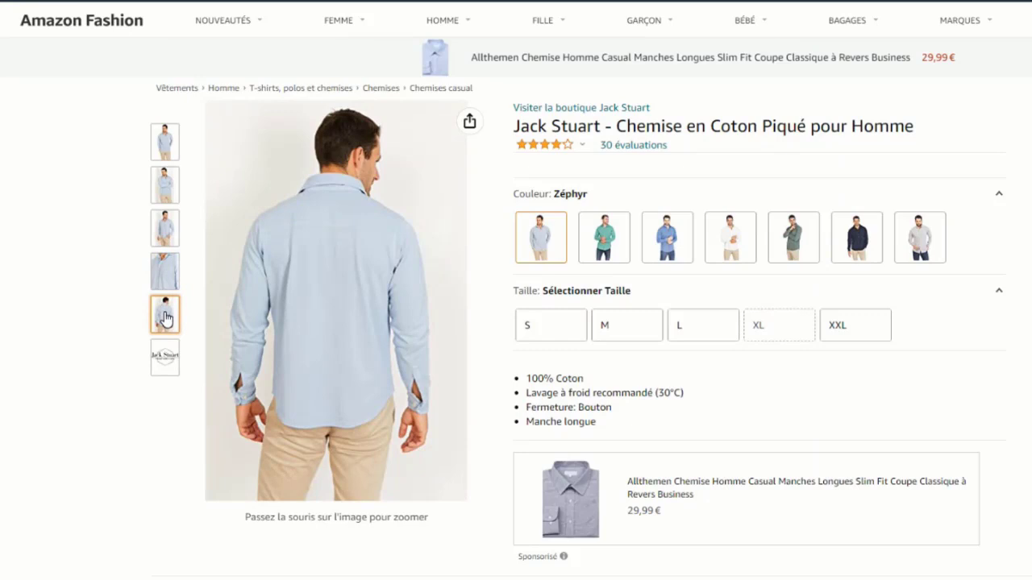
pyautogui.moveTo(616, 259)
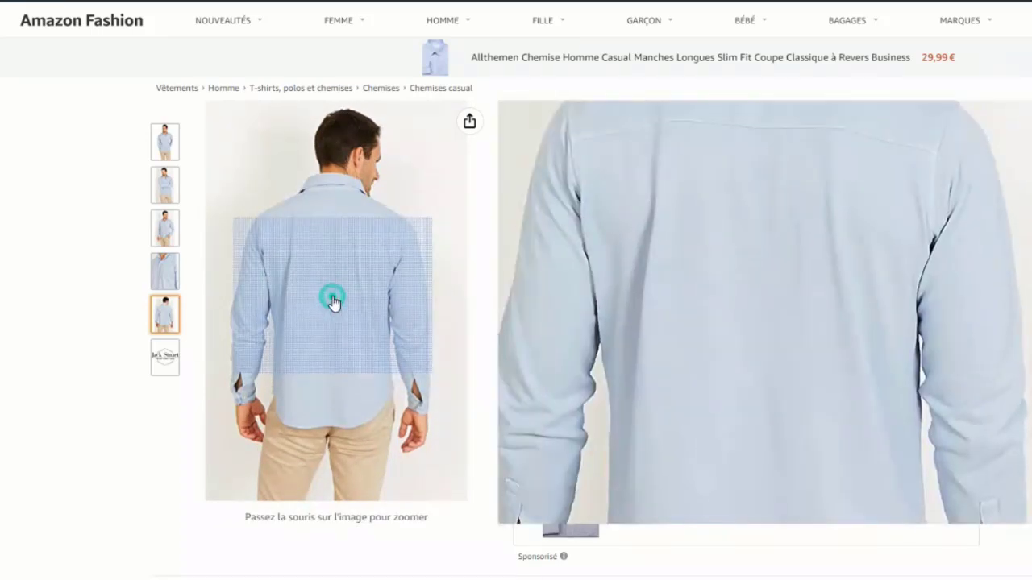
pyautogui.click(304, 290)
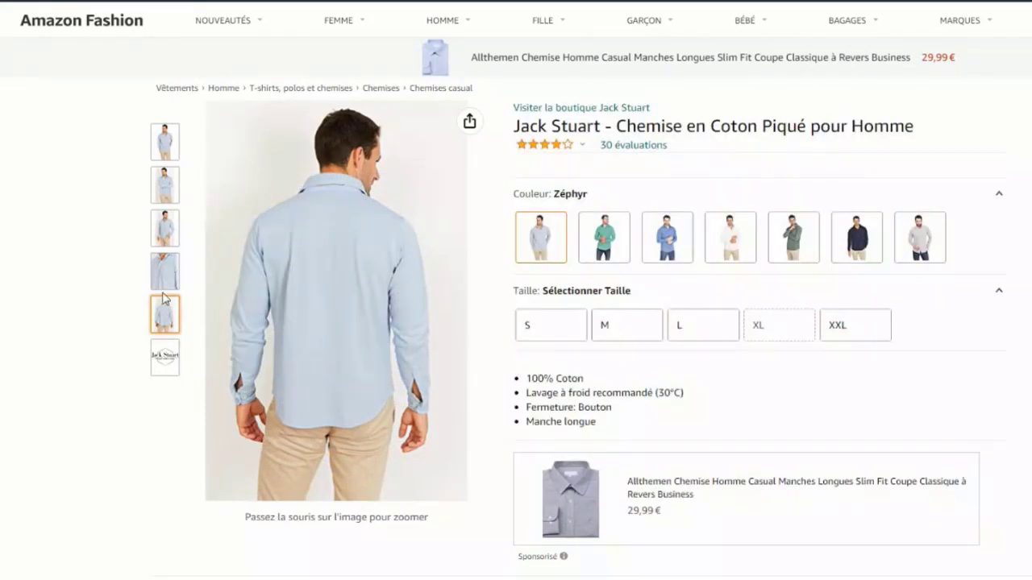
pyautogui.click(161, 282)
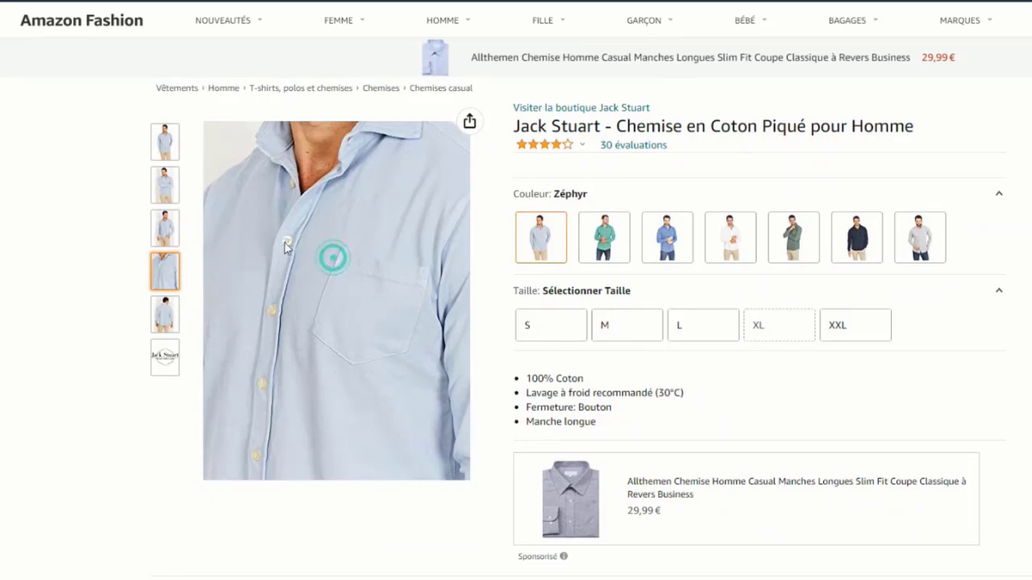
pyautogui.click(164, 228)
pyautogui.moveTo(277, 233)
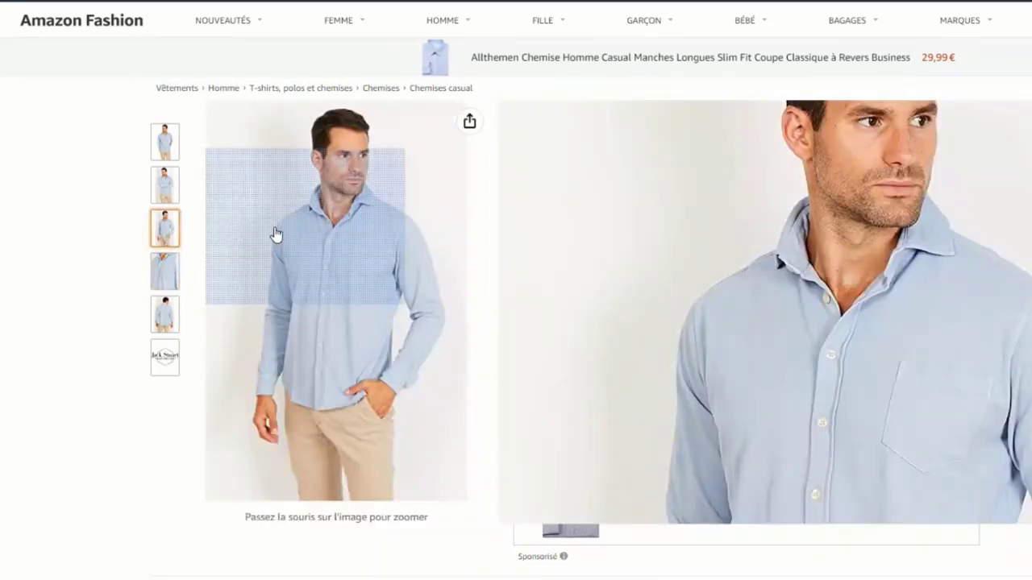
pyautogui.moveTo(172, 269)
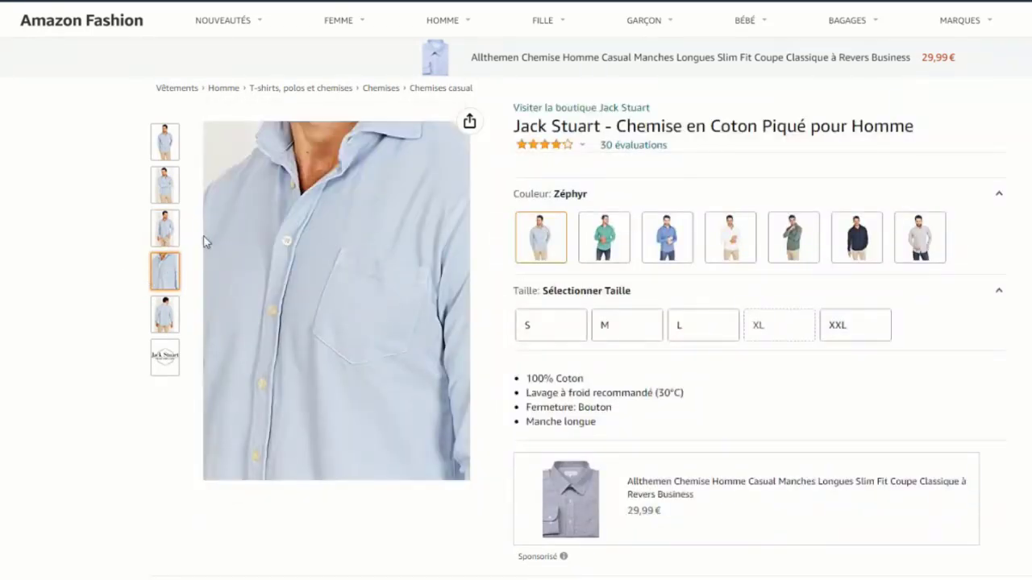
pyautogui.moveTo(173, 230)
pyautogui.moveTo(299, 203)
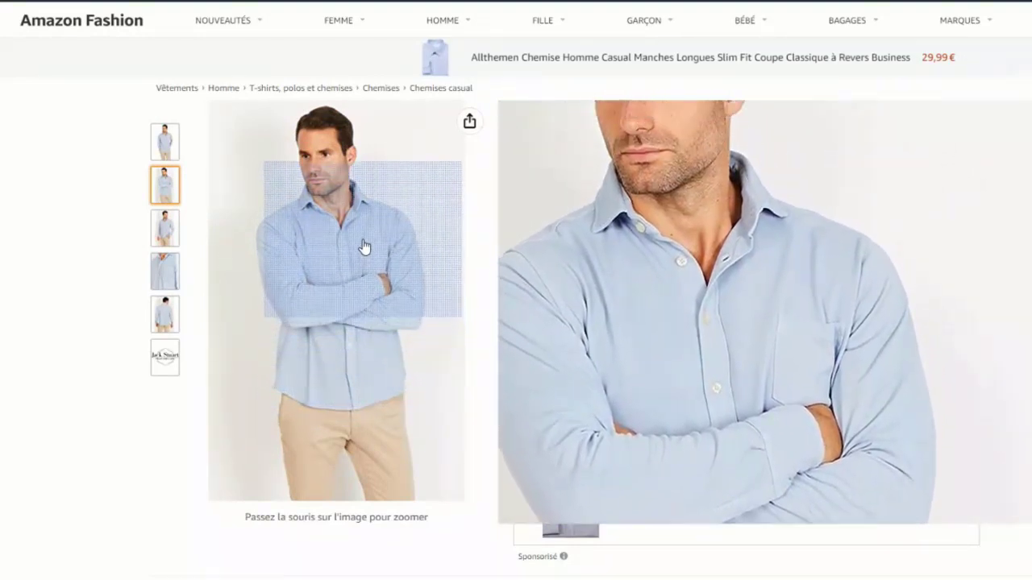
pyautogui.moveTo(171, 149)
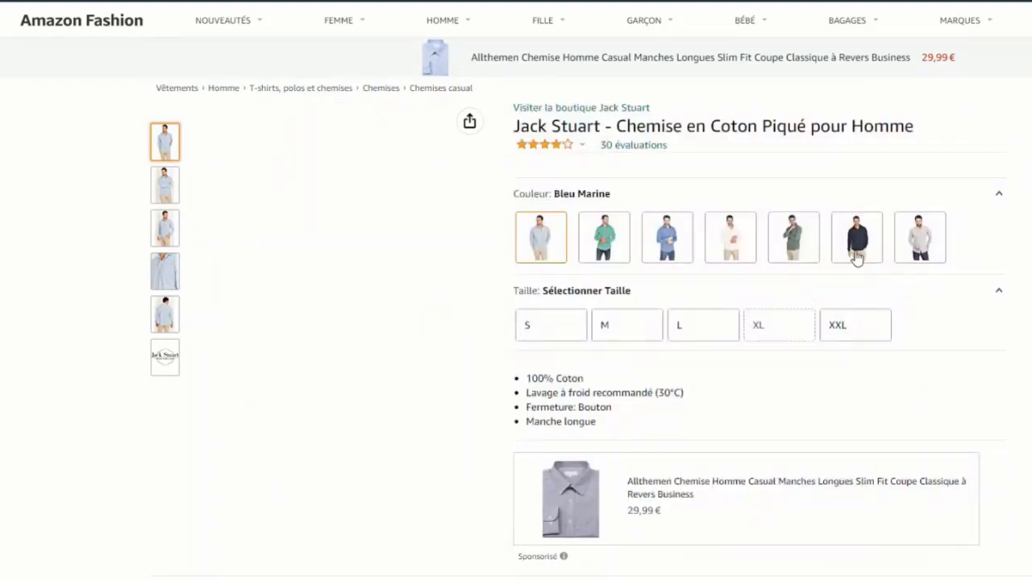
pyautogui.click(793, 239)
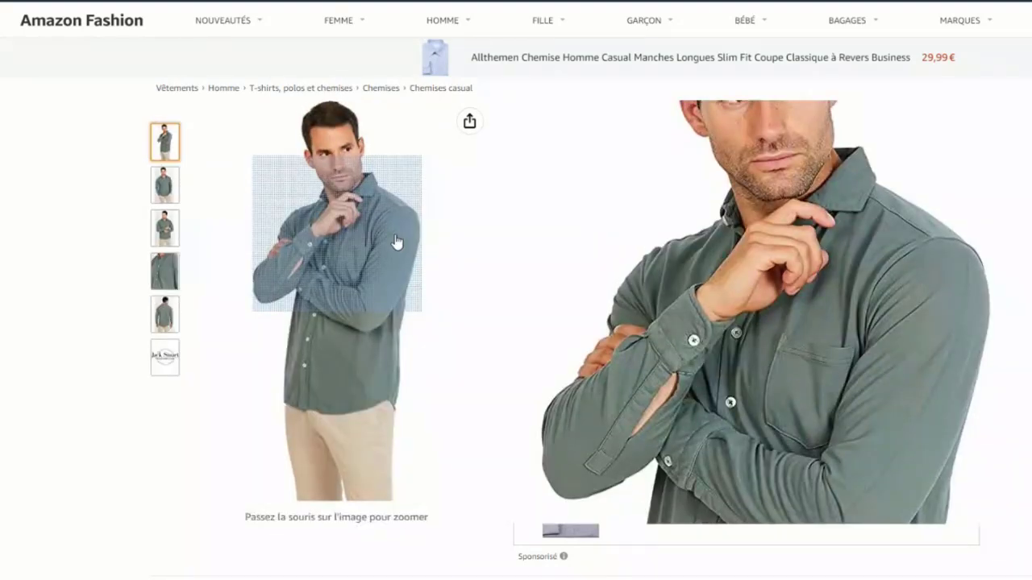